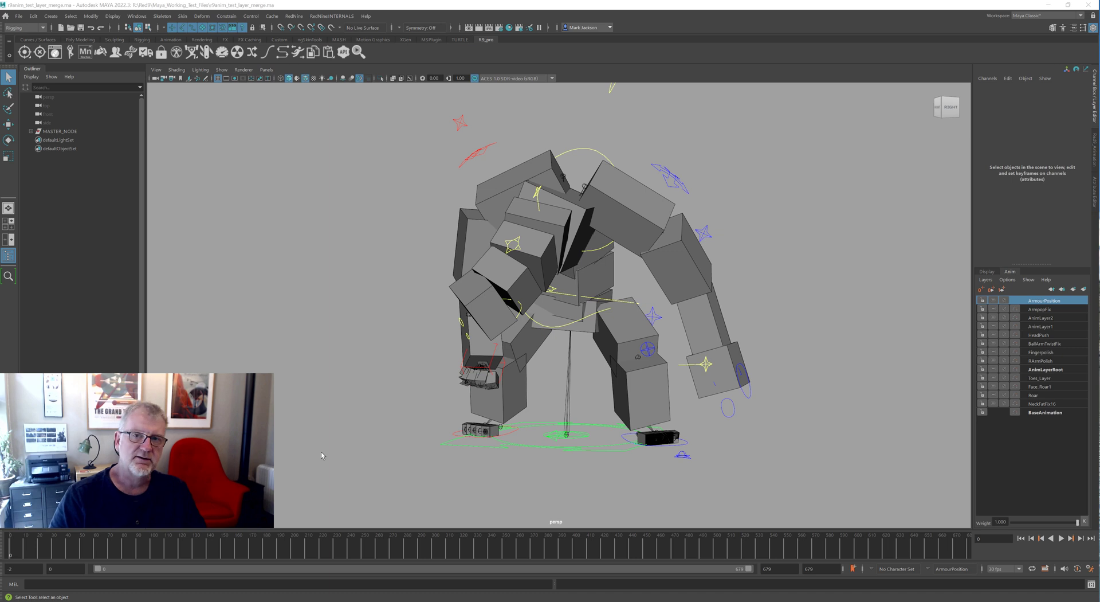
- Open the Red9 PRO r9Anim Animation Map window, nudge it into place, and focus its path field
click(294, 16)
mouse_move(310, 35)
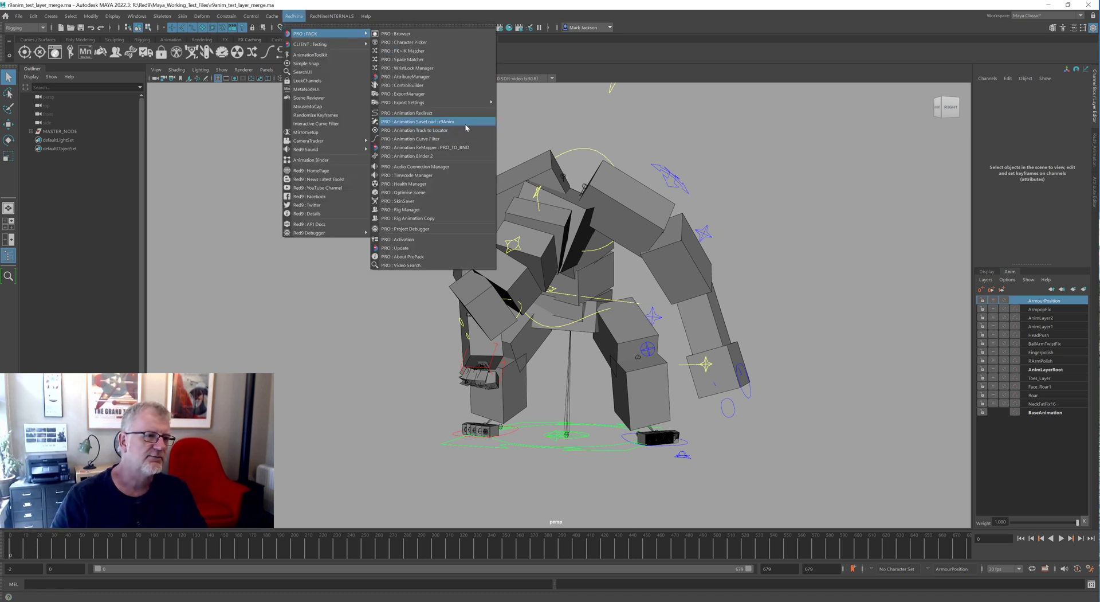
click(417, 121)
drag(255, 102, 256, 108)
click(251, 182)
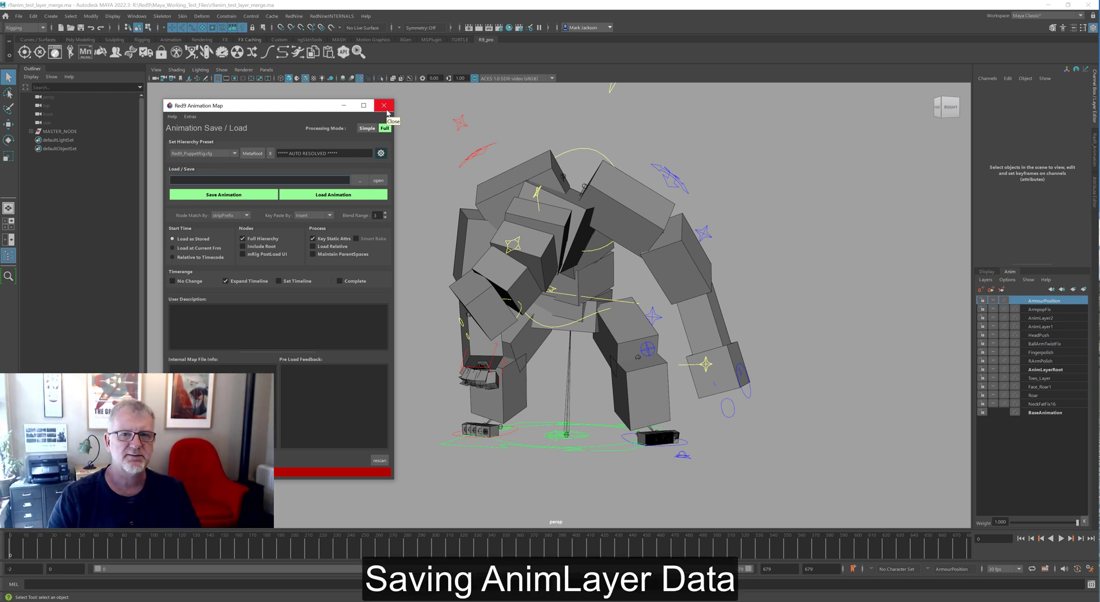
- Close the Animation Map, scrub to frame 51, select R_Wrist_Ctr, and play back to frame 87
click(385, 107)
drag(45, 541, 83, 541)
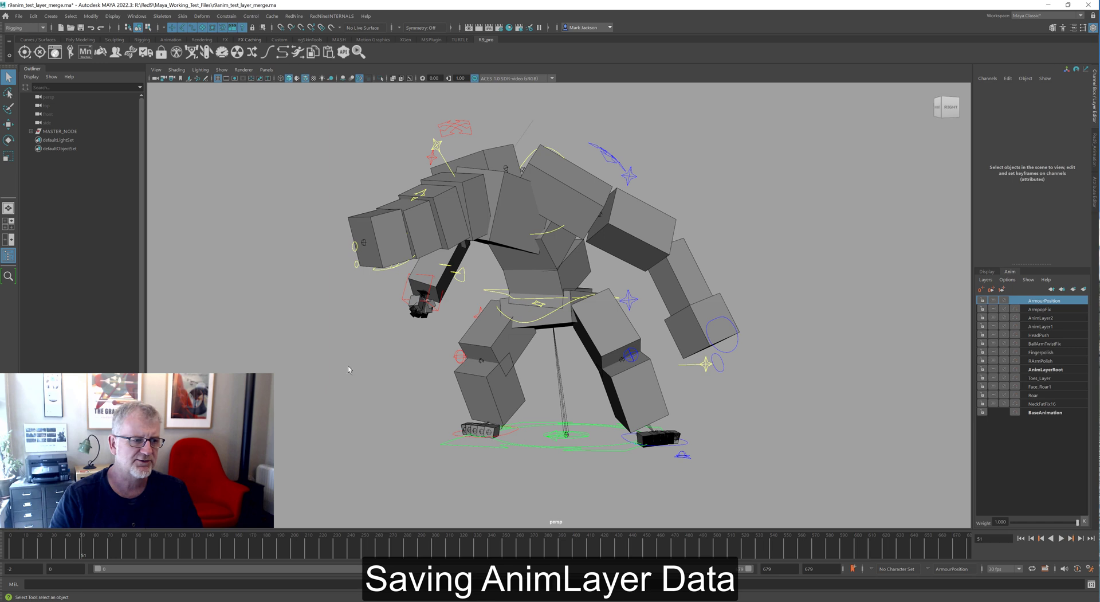
click(406, 291)
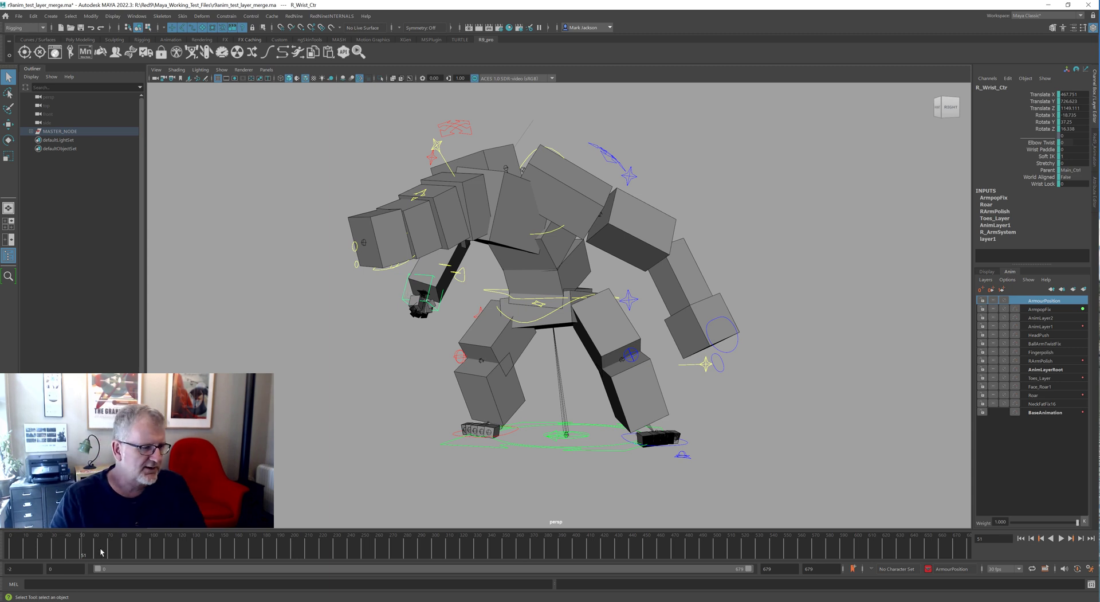
click(19, 551)
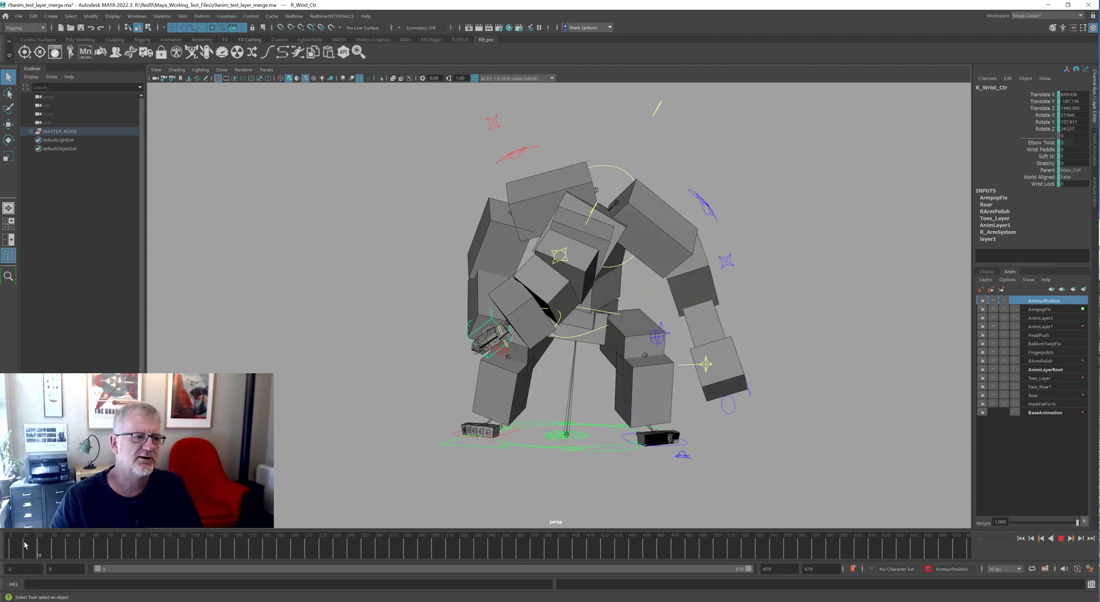
click(133, 545)
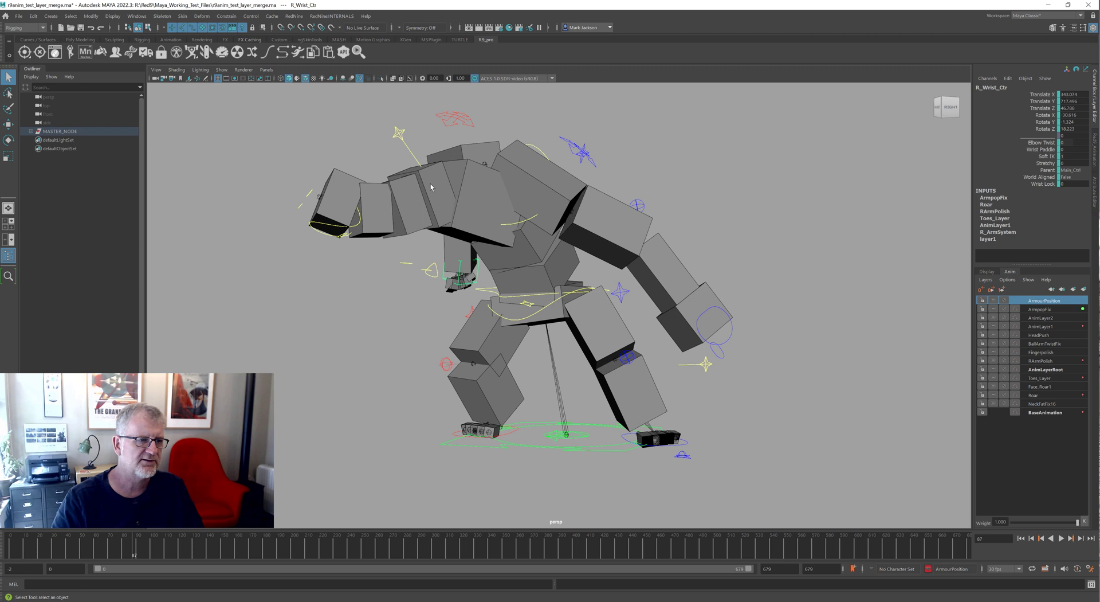
- Select all anim layers from BaseAnimation up and move to frame 125
click(1041, 413)
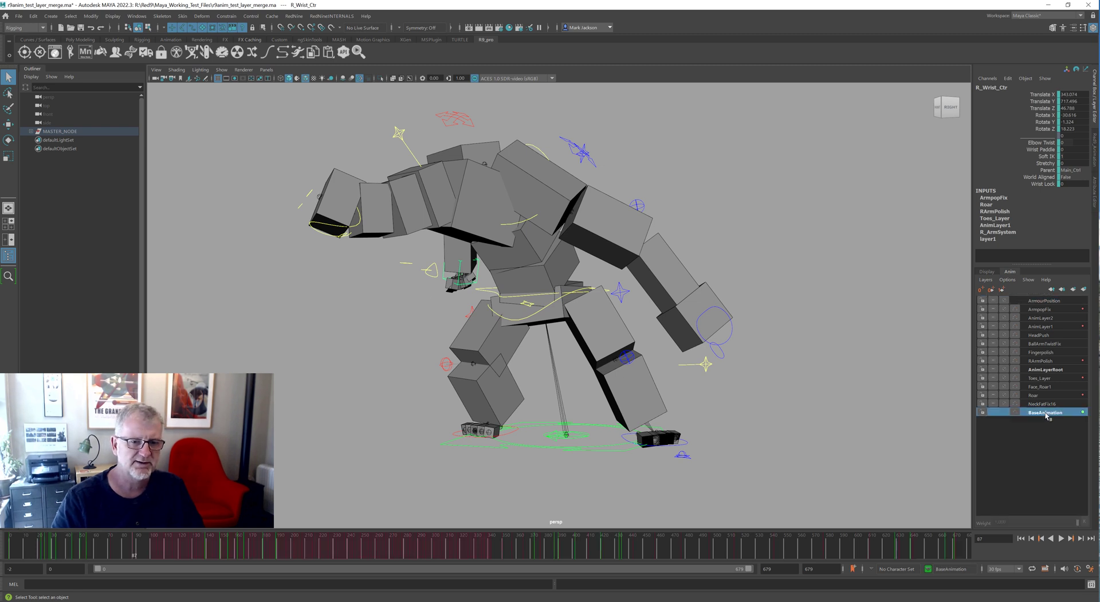
shift+click(1044, 302)
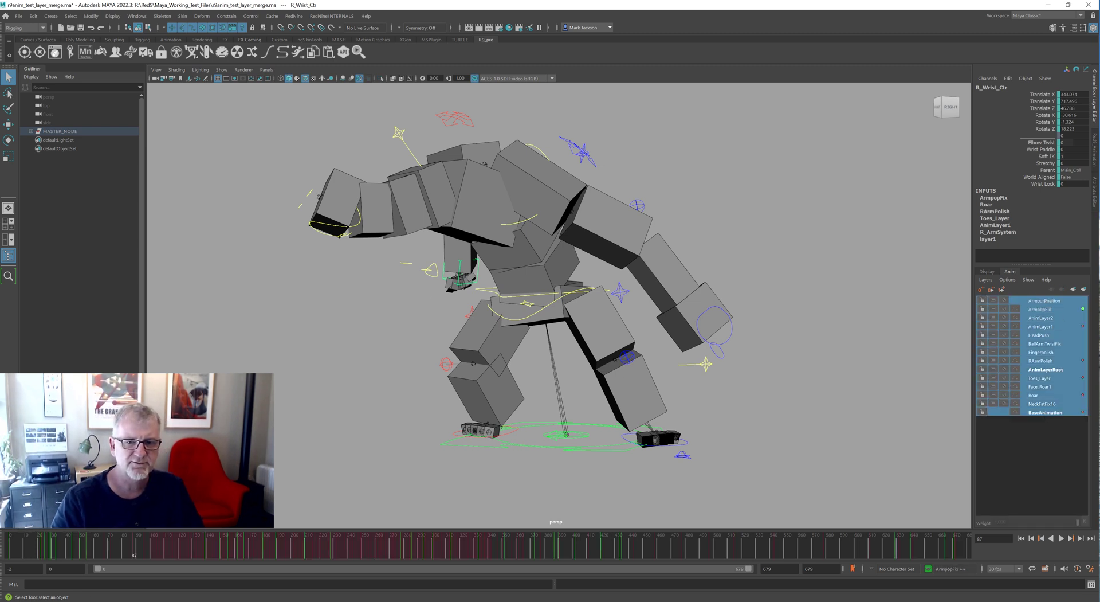
drag(35, 544, 187, 544)
- In the Graph Editor, select every rig control and marquee all 1084 keys, then close it
key(shift+g)
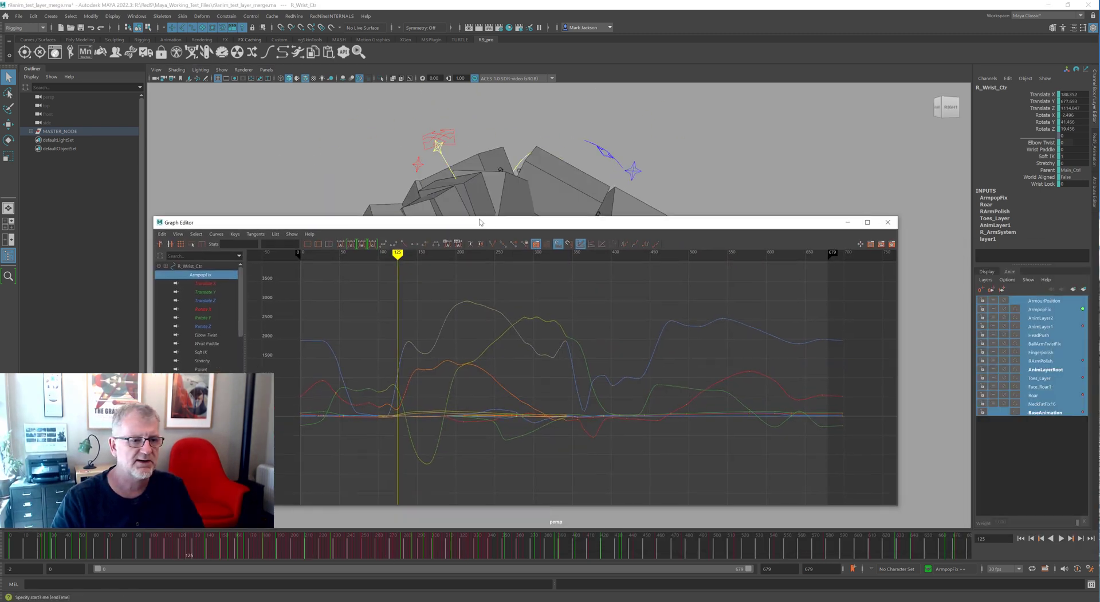
key(f)
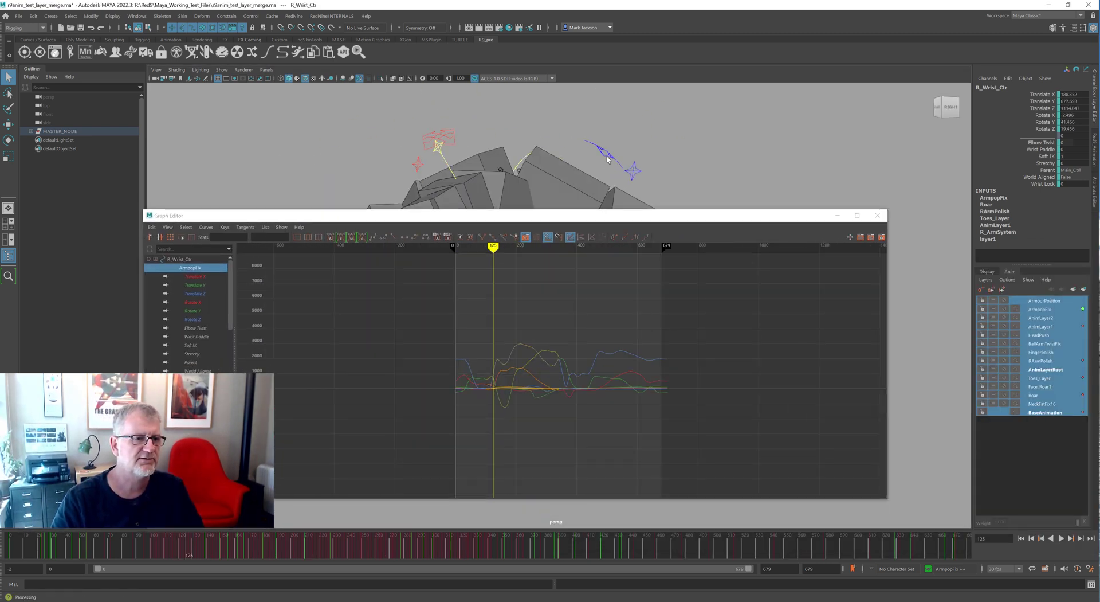
right_click(608, 165)
click(636, 170)
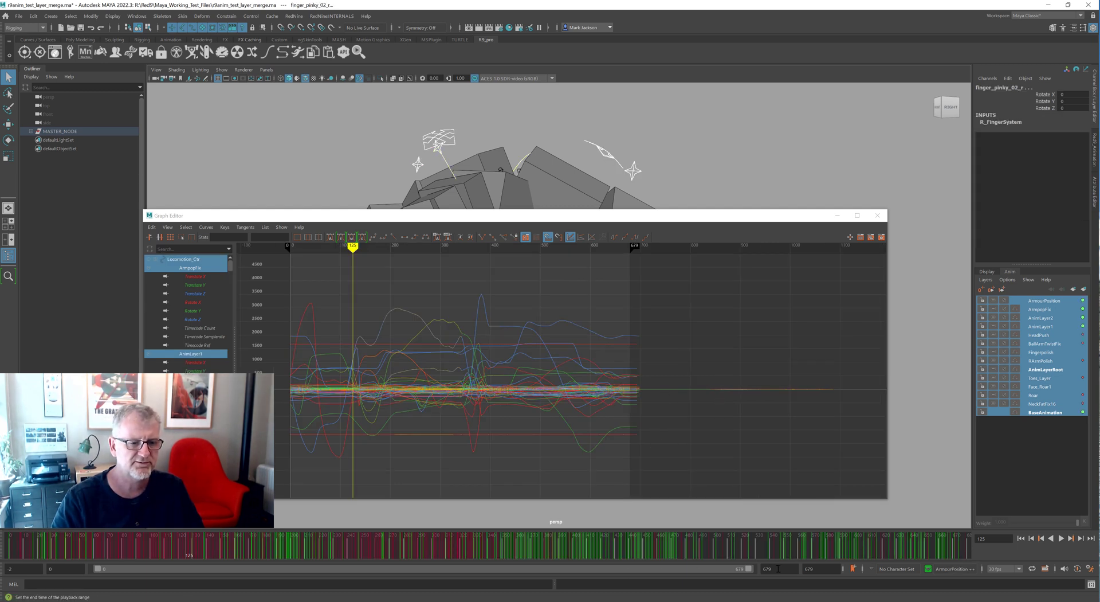
drag(871, 368, 829, 420)
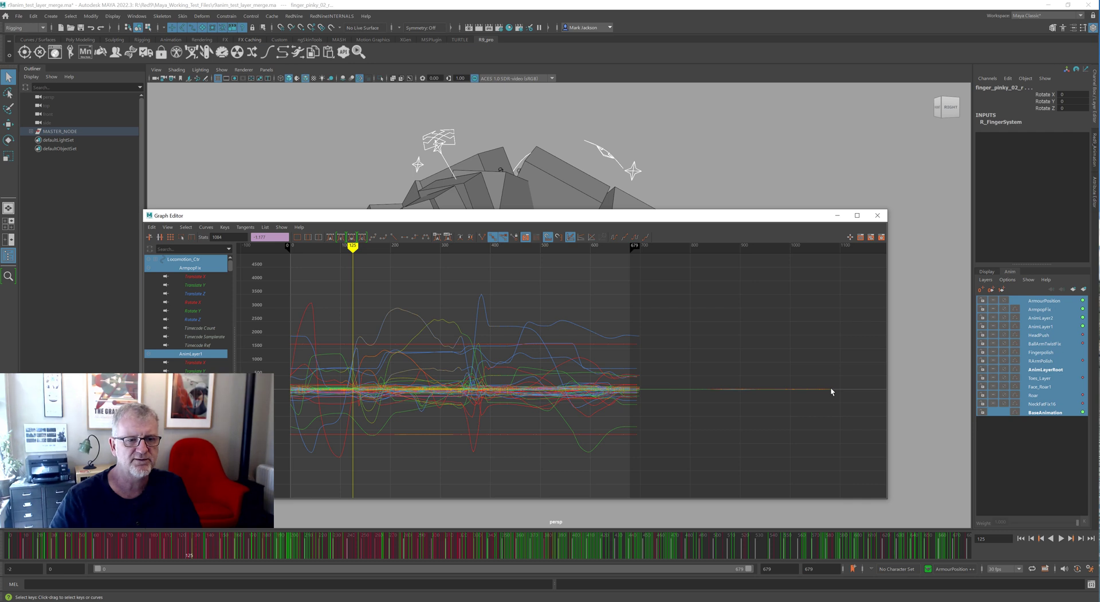
click(878, 215)
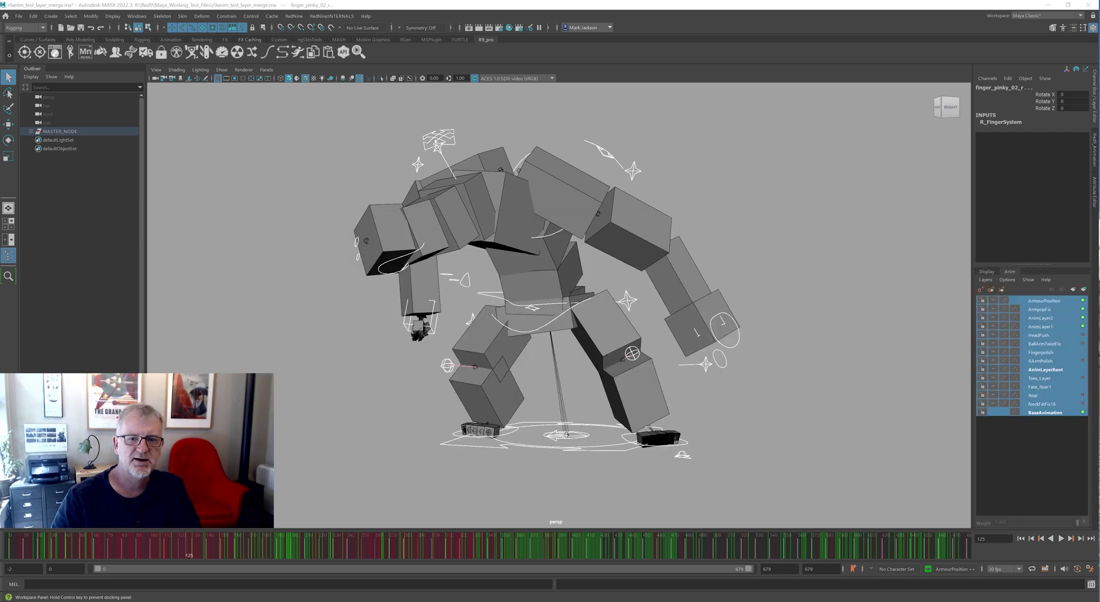
- Merge the selected anim layers into BaseAnimation with Merge Layers
right_click(1050, 413)
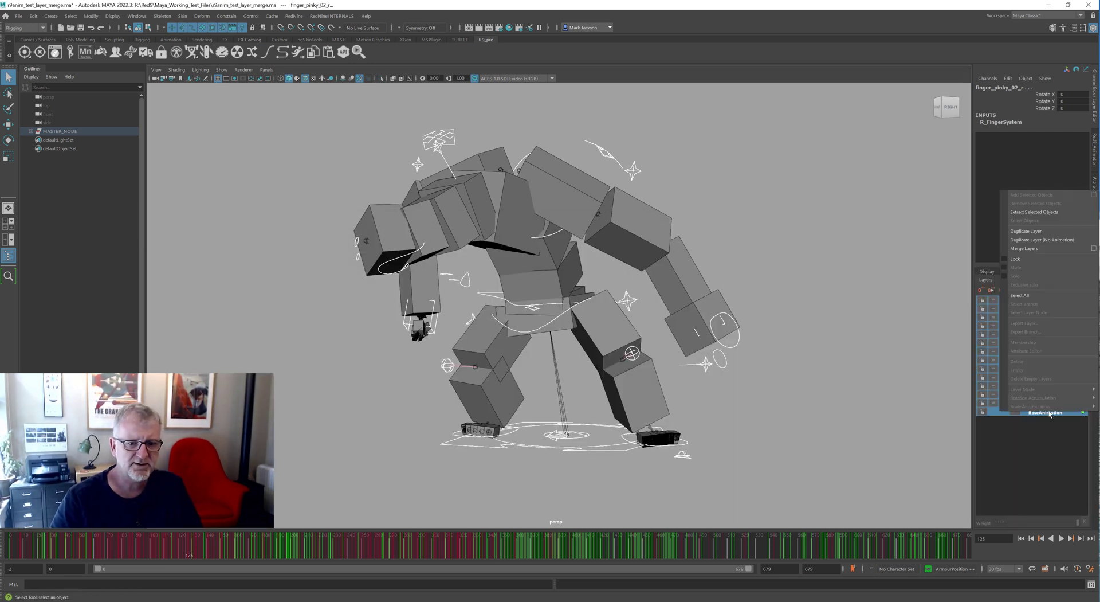
click(1025, 250)
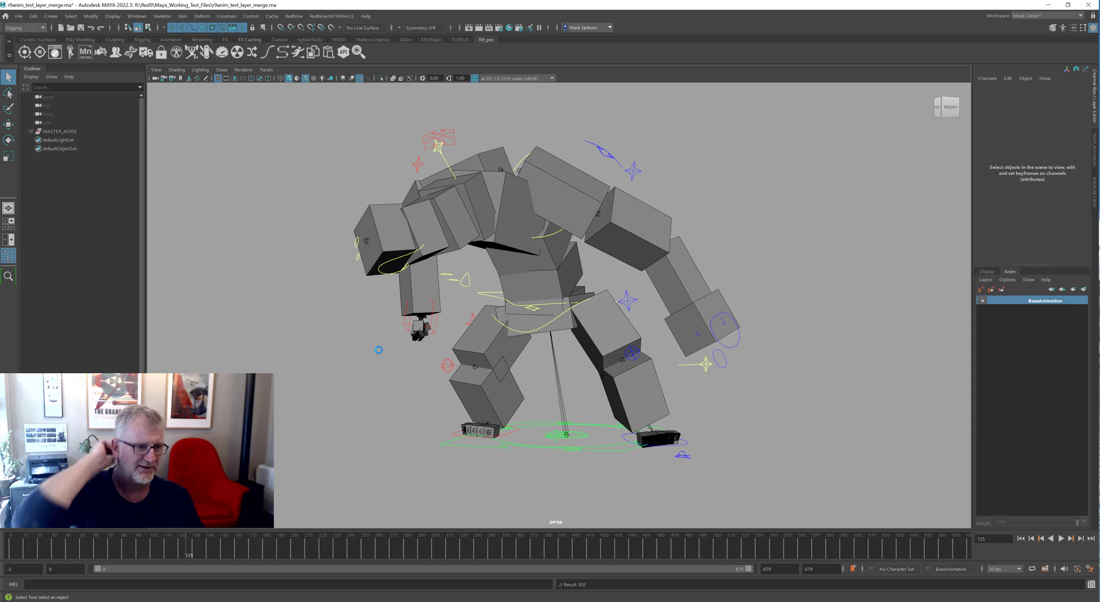
- Reopen the layered scene file with Don't Save, stopping playback at frame 95
click(19, 16)
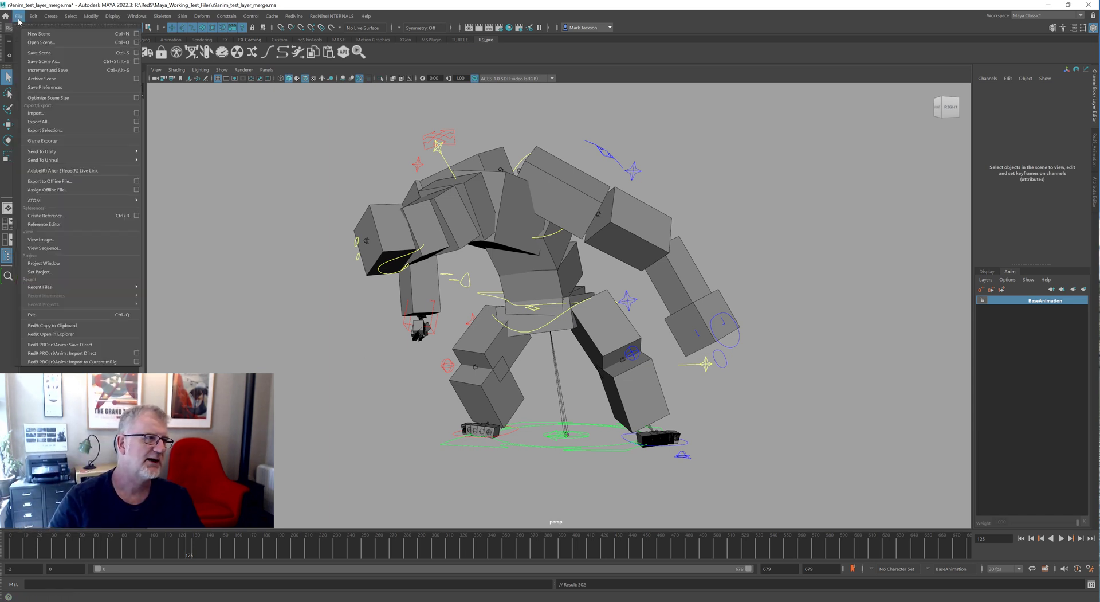
click(34, 43)
double_click(595, 224)
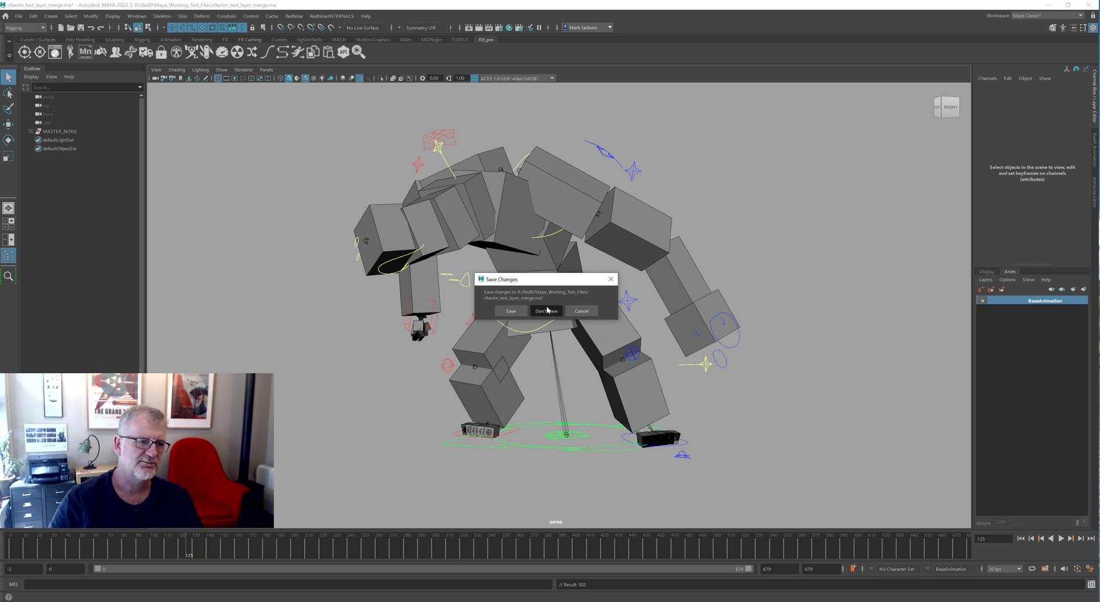
click(547, 311)
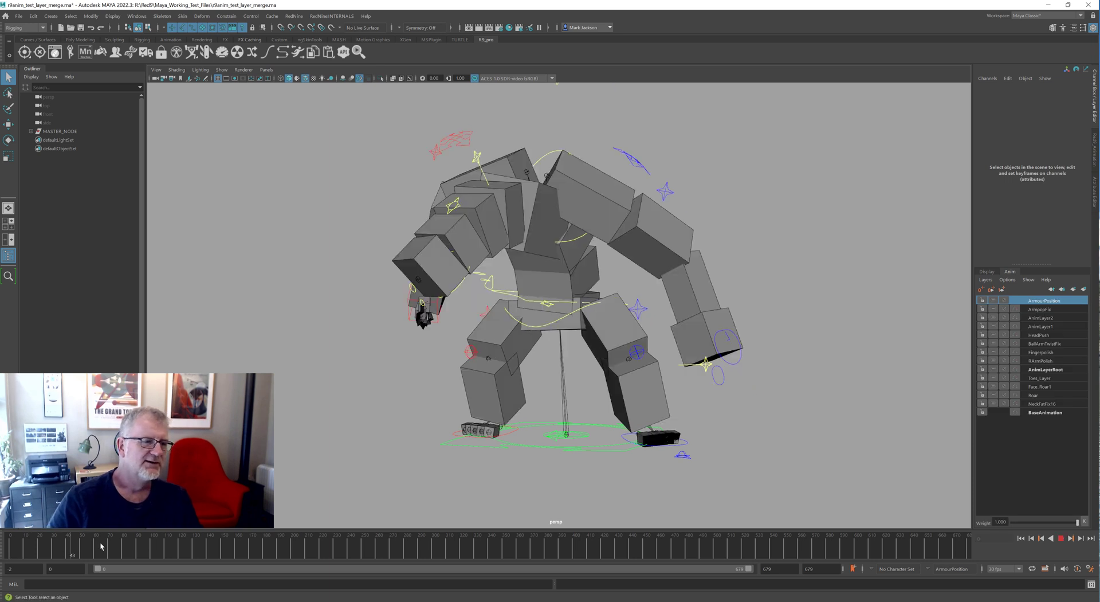
key(Escape)
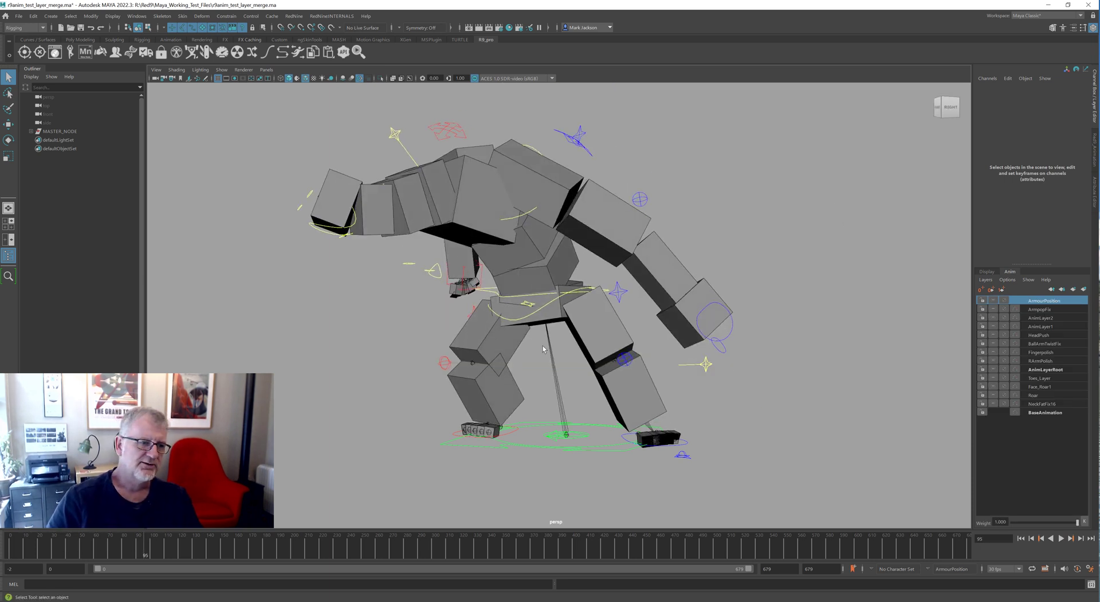
click(450, 283)
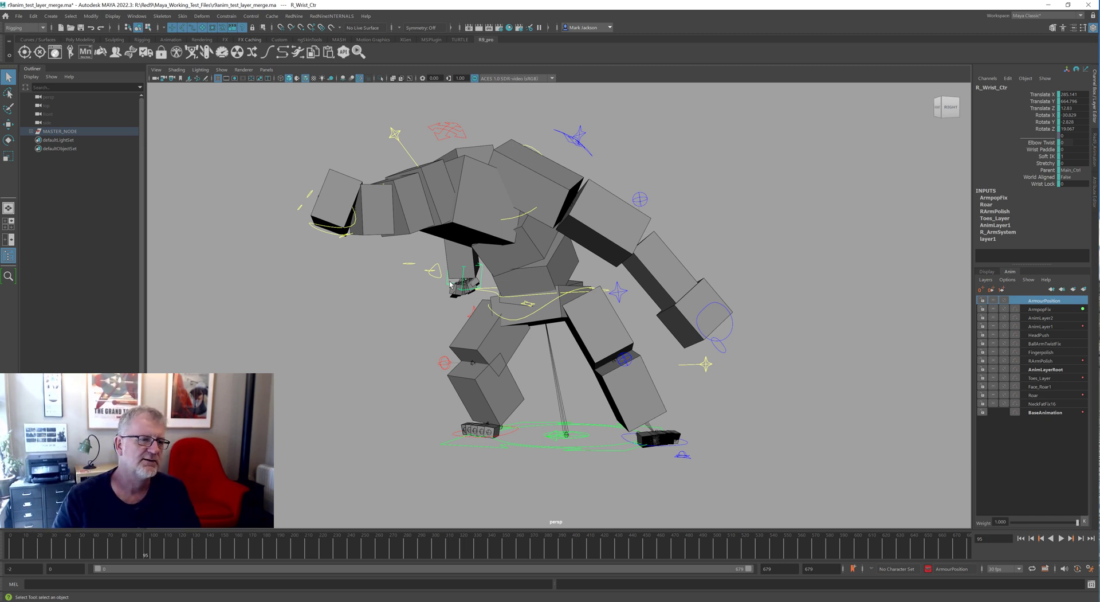
- Reselect R_Wrist_Ctr and create the R_Wrist_Ctr_tracked locator with the Red9 track shelf tool
click(504, 277)
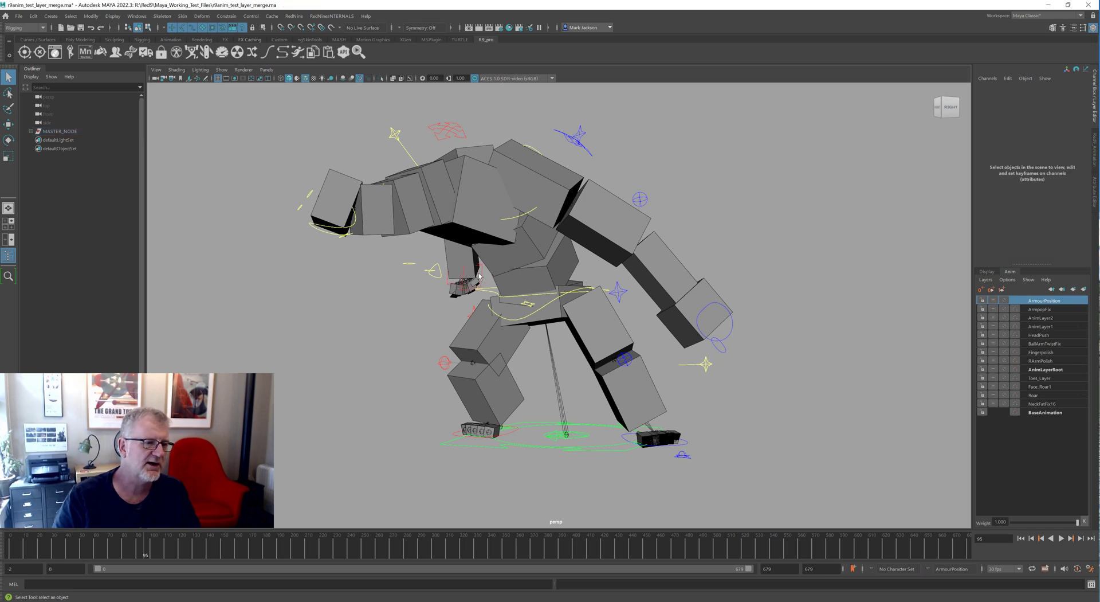
click(479, 277)
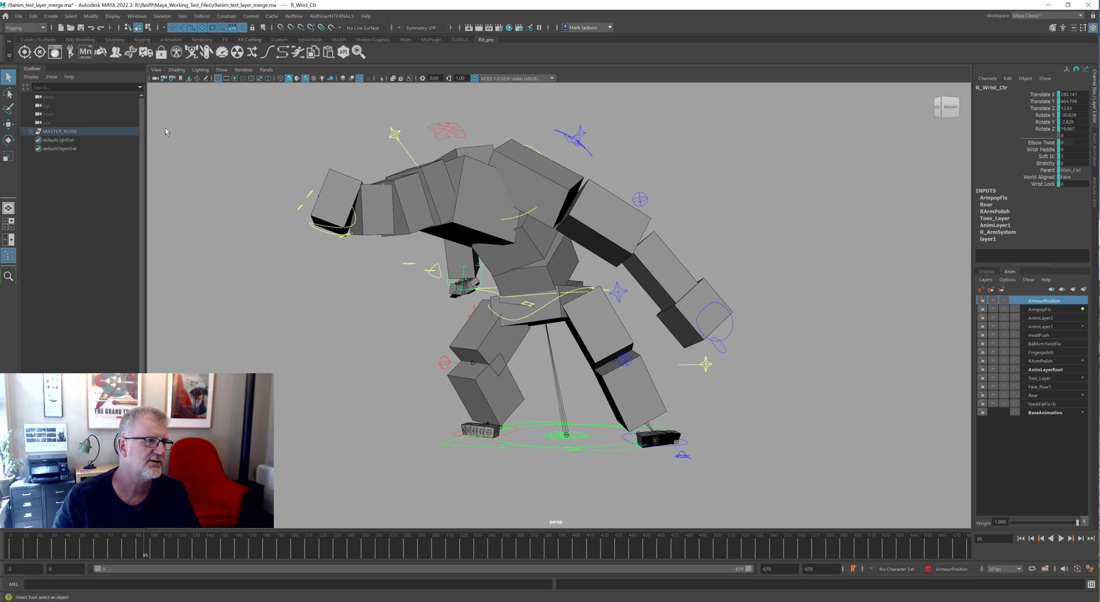
click(39, 52)
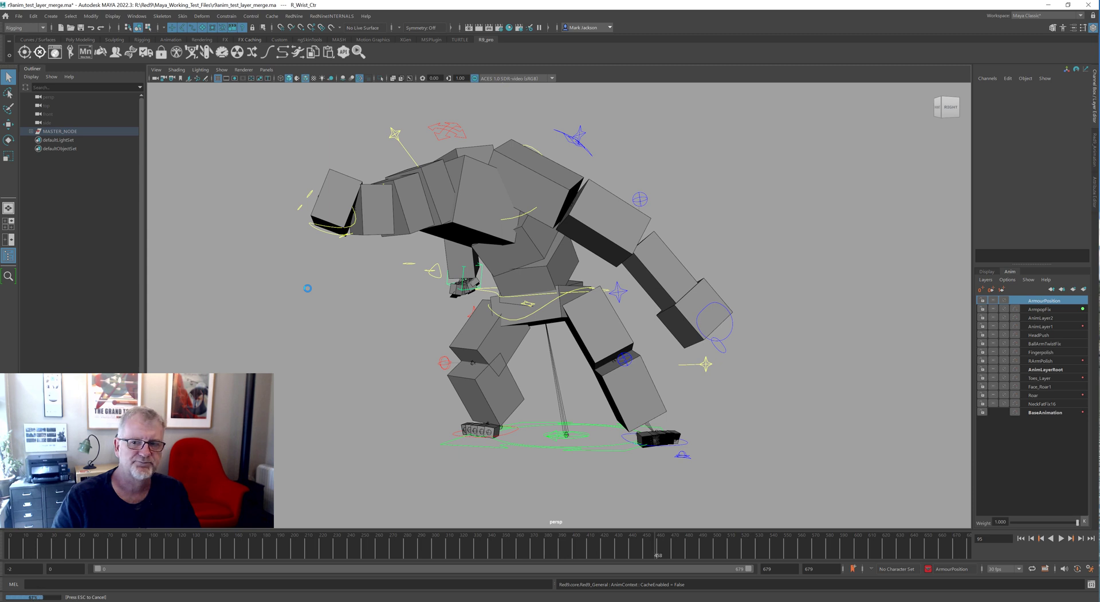
- Select all anim layers and check the wrist control's curves per layer in the Graph Editor
click(443, 287)
click(1046, 412)
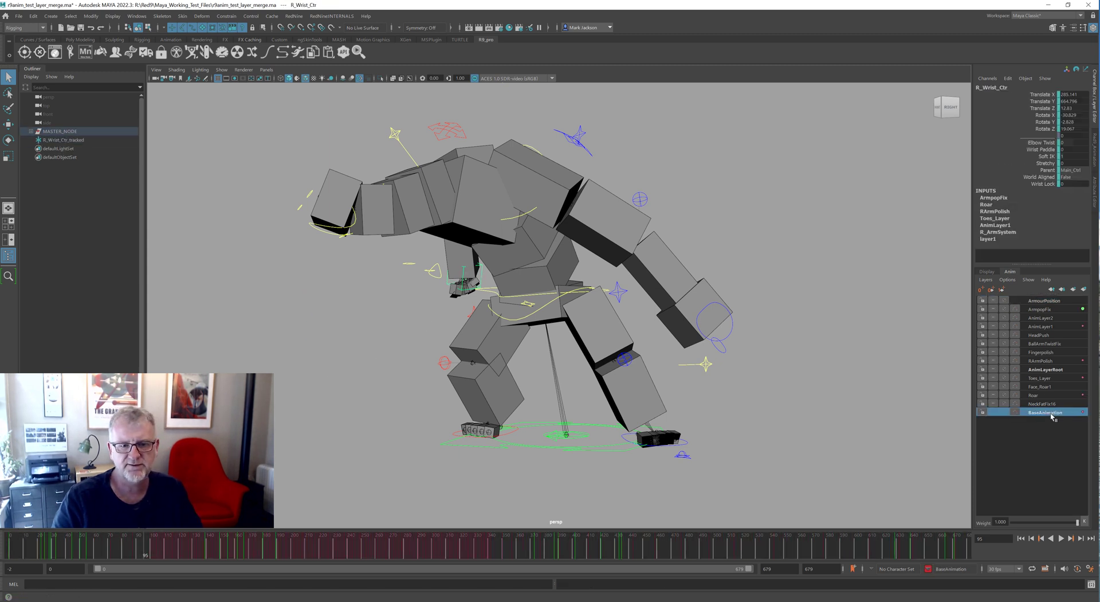
shift+click(1050, 302)
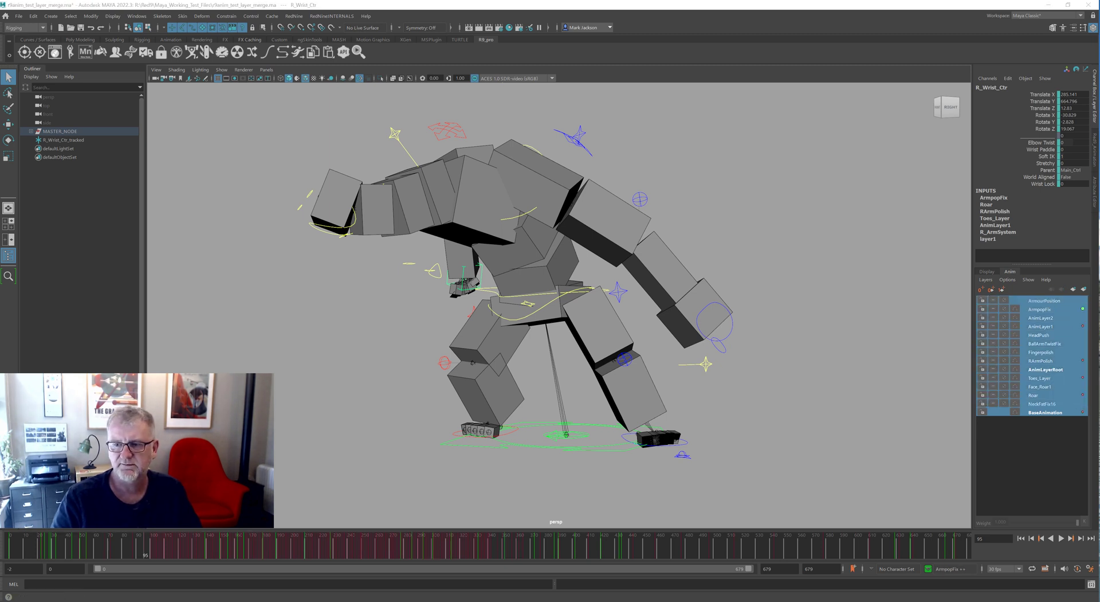
key(shift+g)
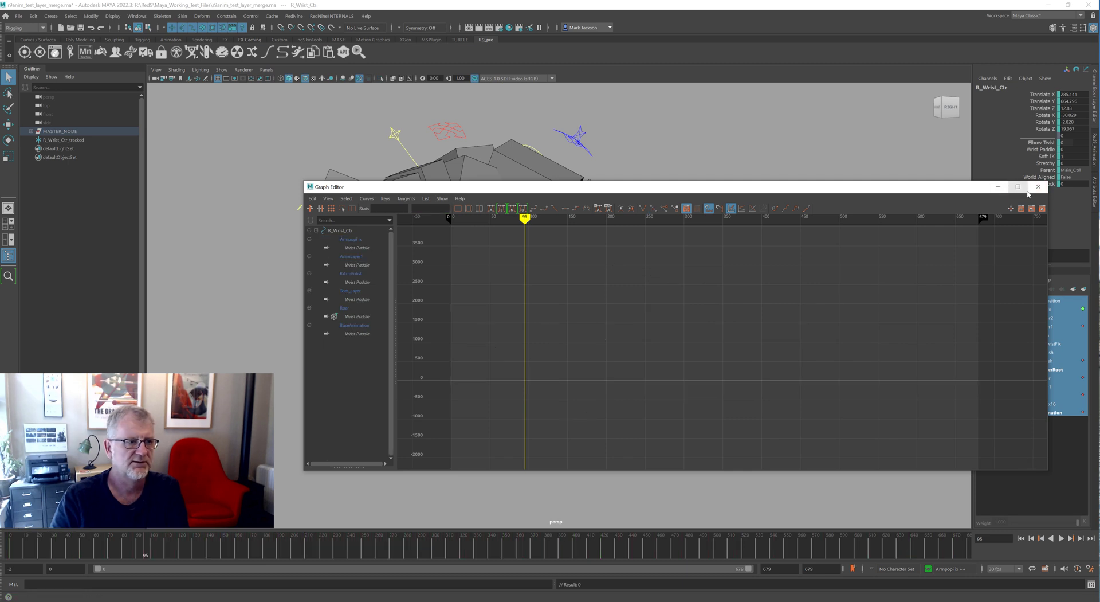
click(1038, 185)
- At frame 96, select R_Wrist_Ctr_tracked and then R_Wrist_Ctr
drag(103, 551, 10, 551)
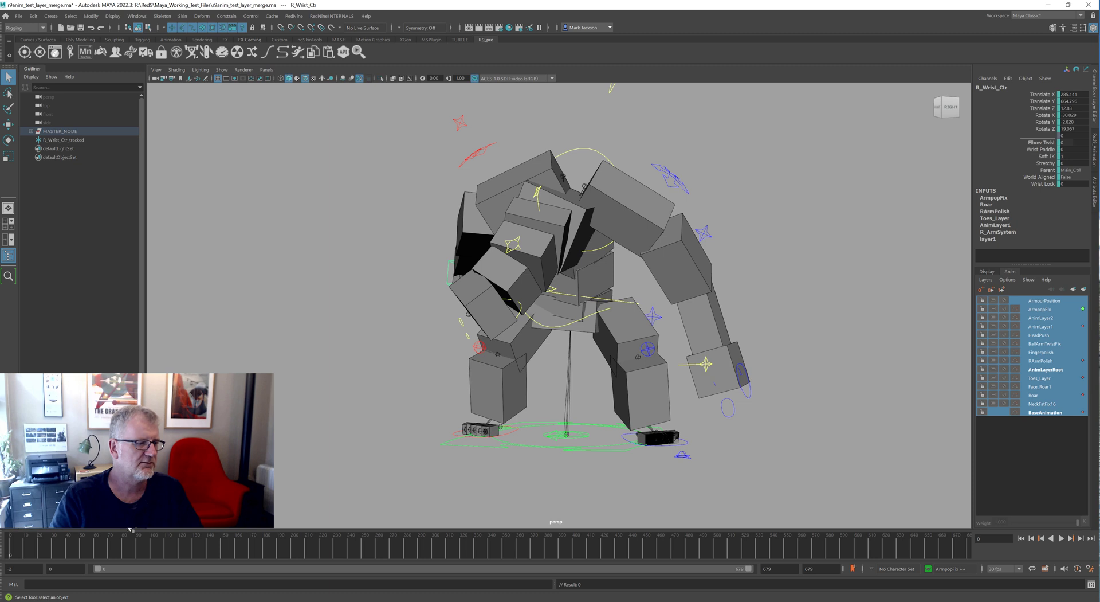
click(147, 548)
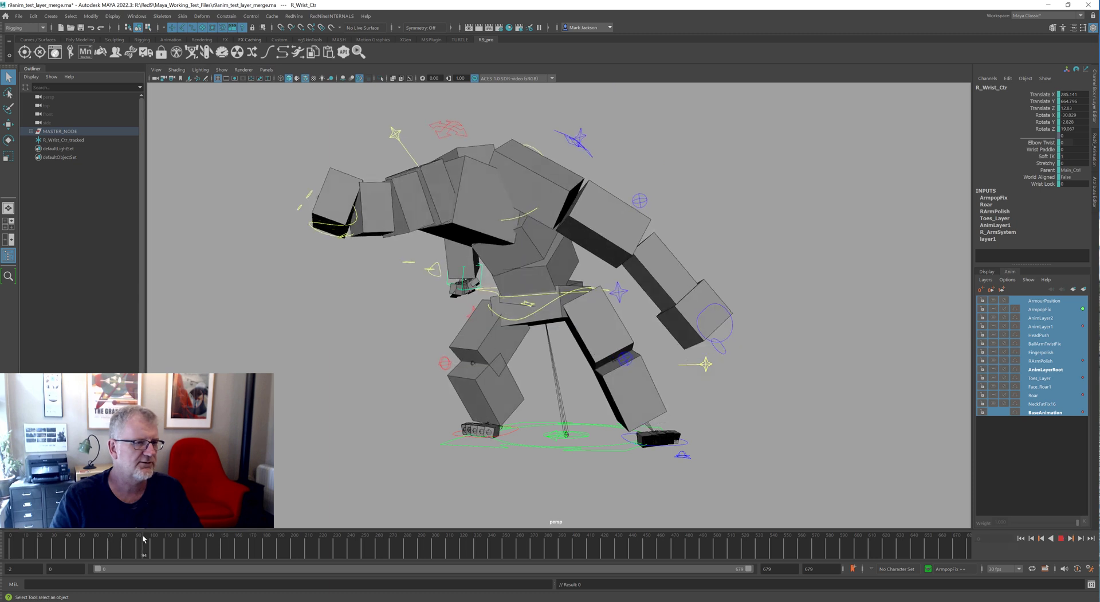
click(64, 139)
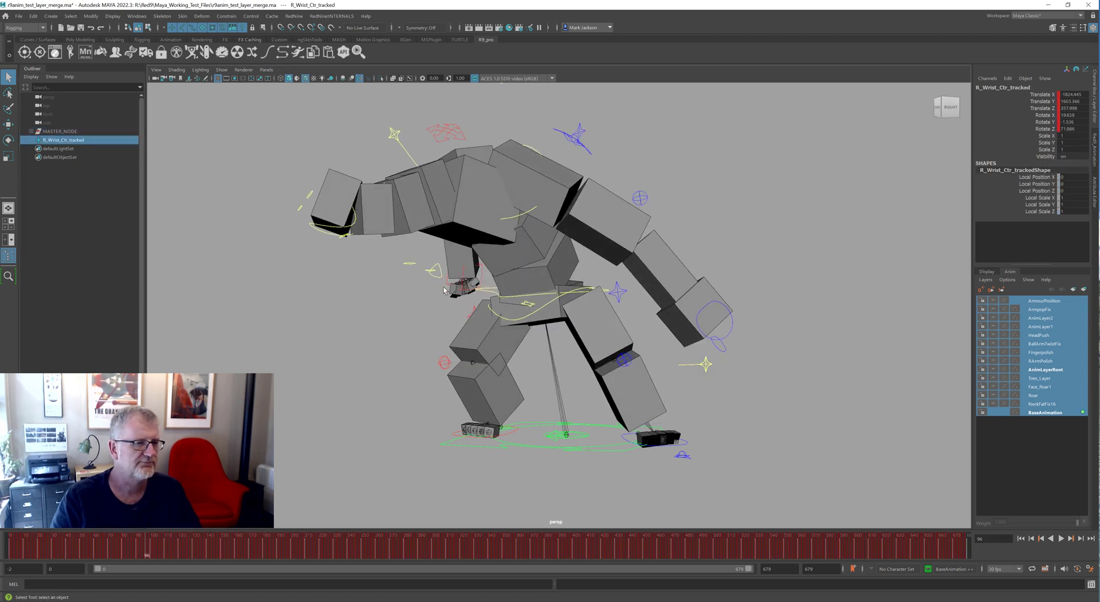
click(444, 286)
- Parent-constrain R_Wrist_Ctr to R_Wrist_Ctr_tracked and play back to check the wrist follows
click(226, 16)
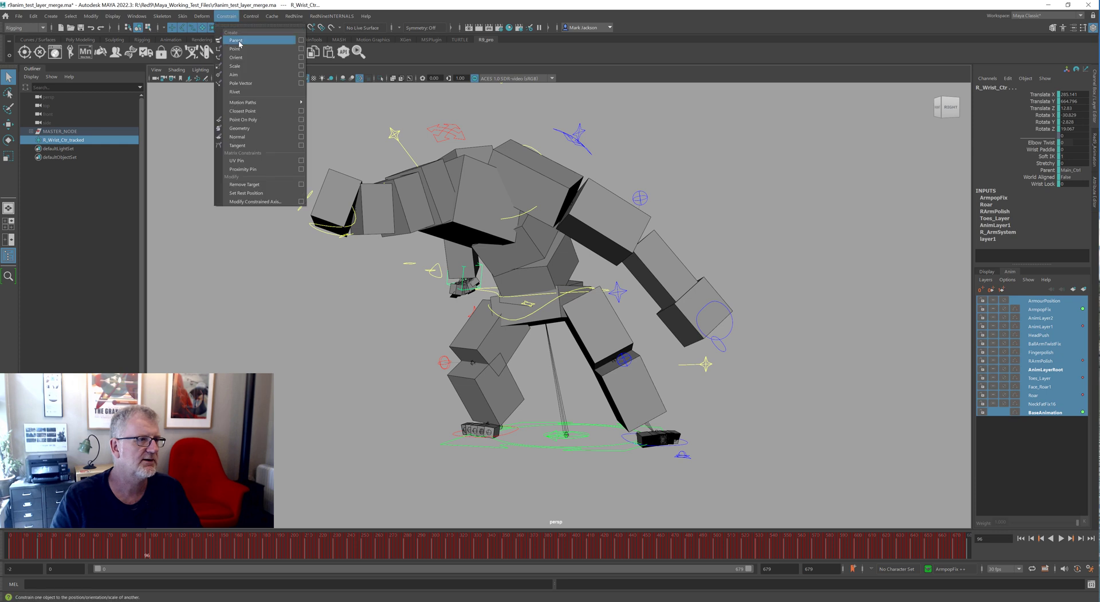
click(236, 40)
drag(51, 559, 309, 554)
click(67, 142)
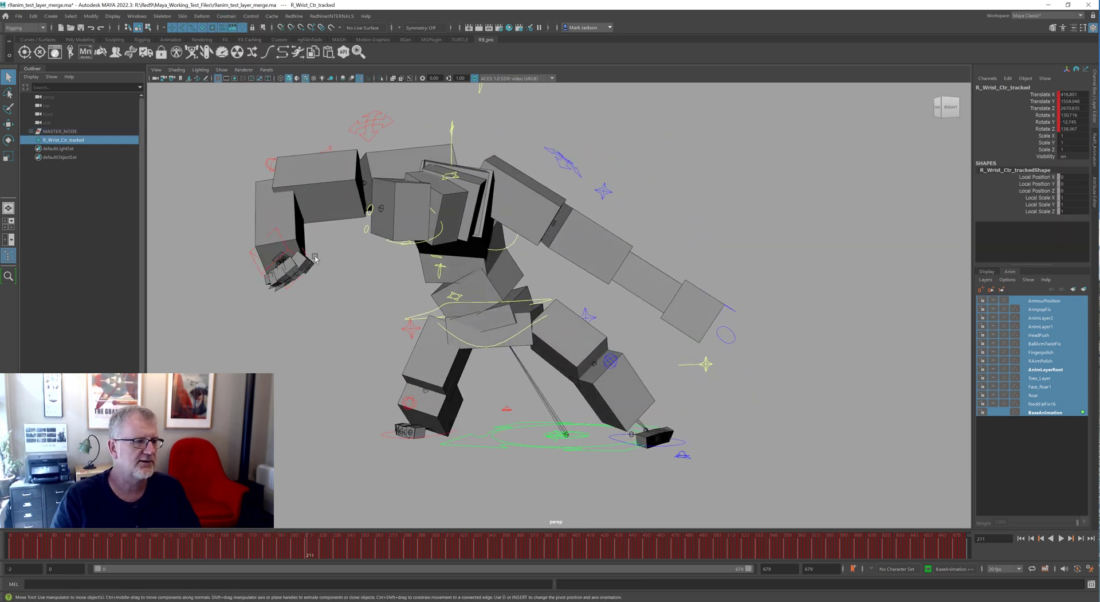
key(w)
key(ctrl+z)
key(alt+v)
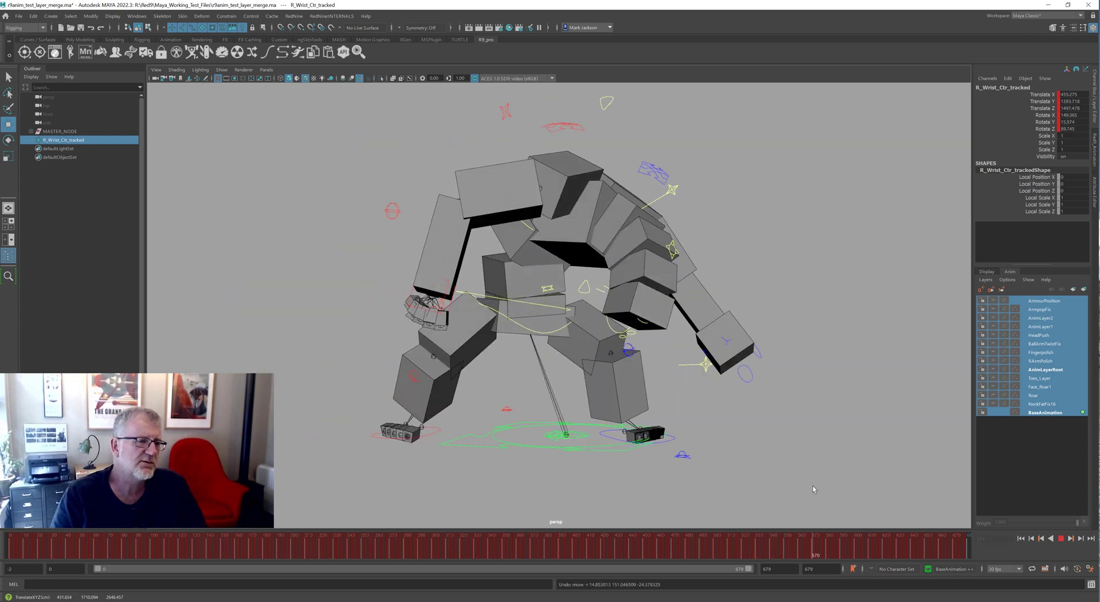
key(alt+v)
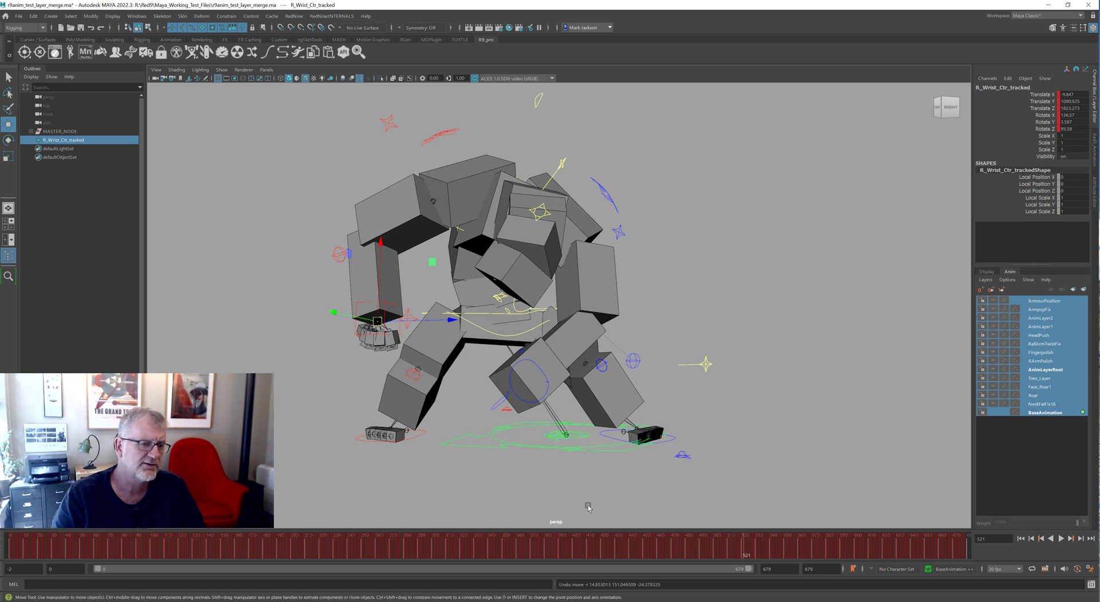
click(64, 544)
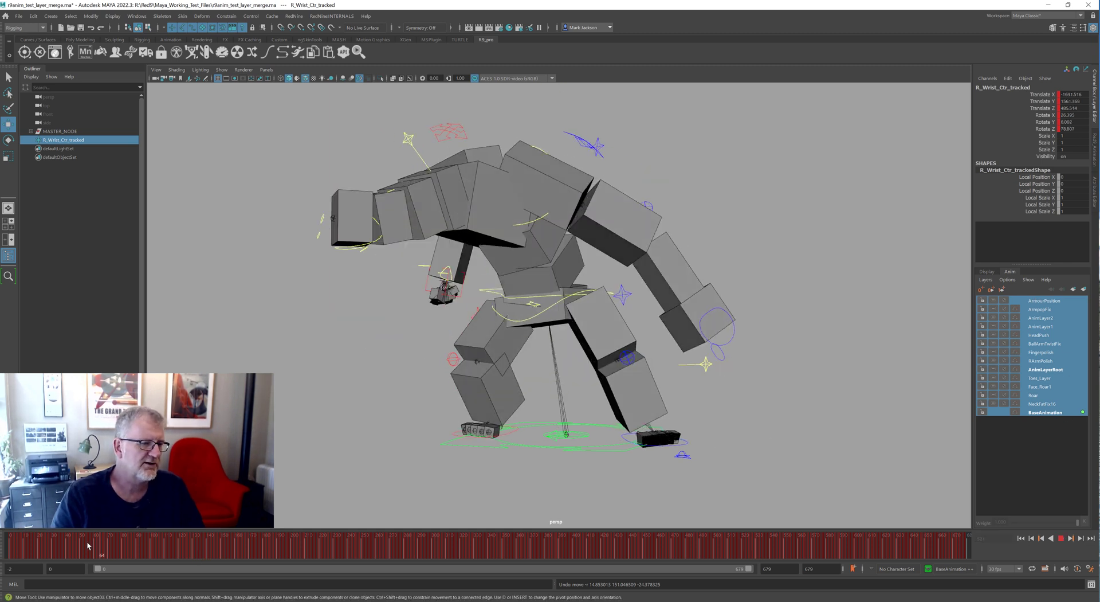
- With Main_Ctr selected, save the rig's animation over TEST_SDELETE.r9anim in standard_biped
click(19, 16)
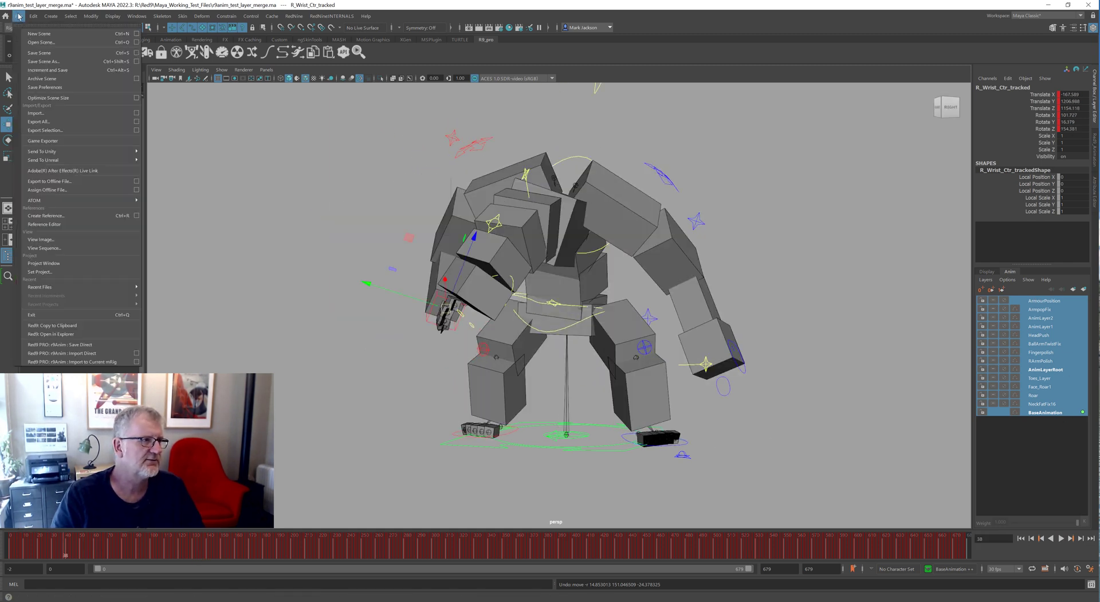
click(102, 345)
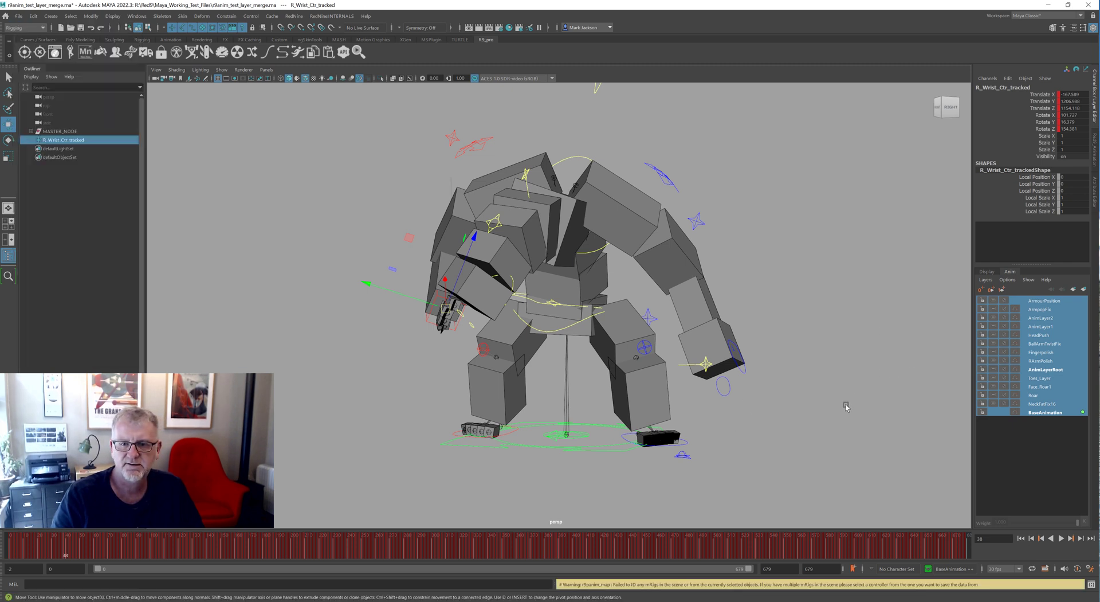
click(846, 408)
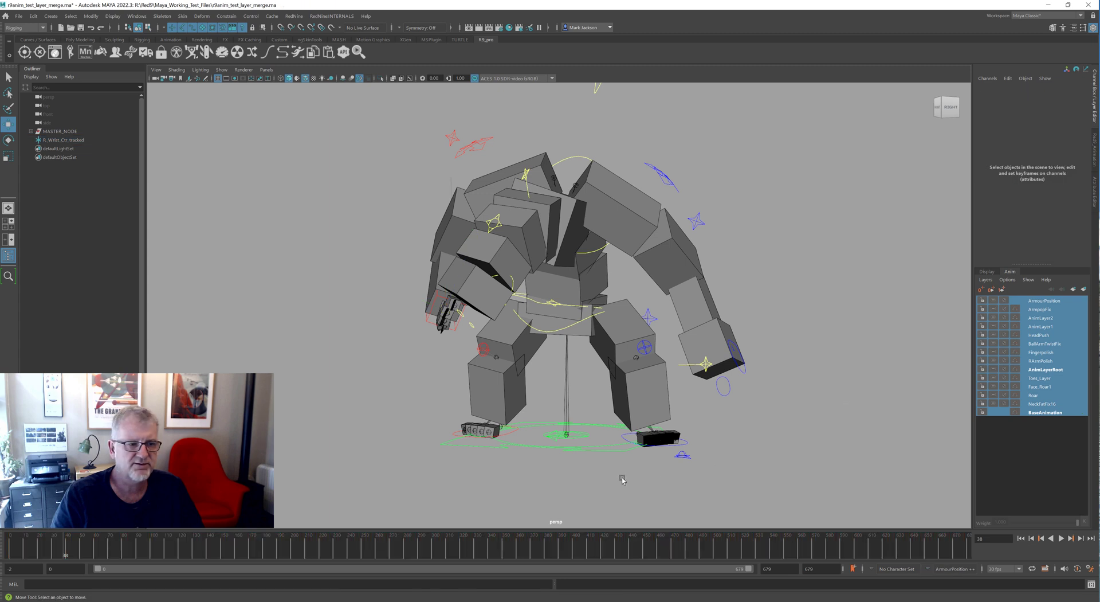
click(599, 442)
click(18, 17)
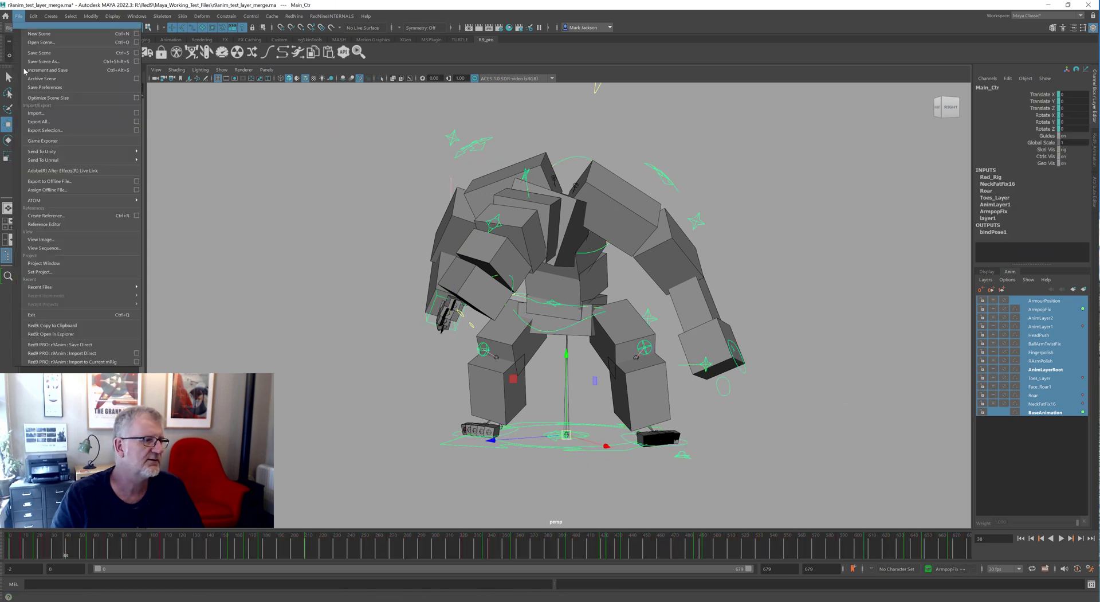
click(74, 347)
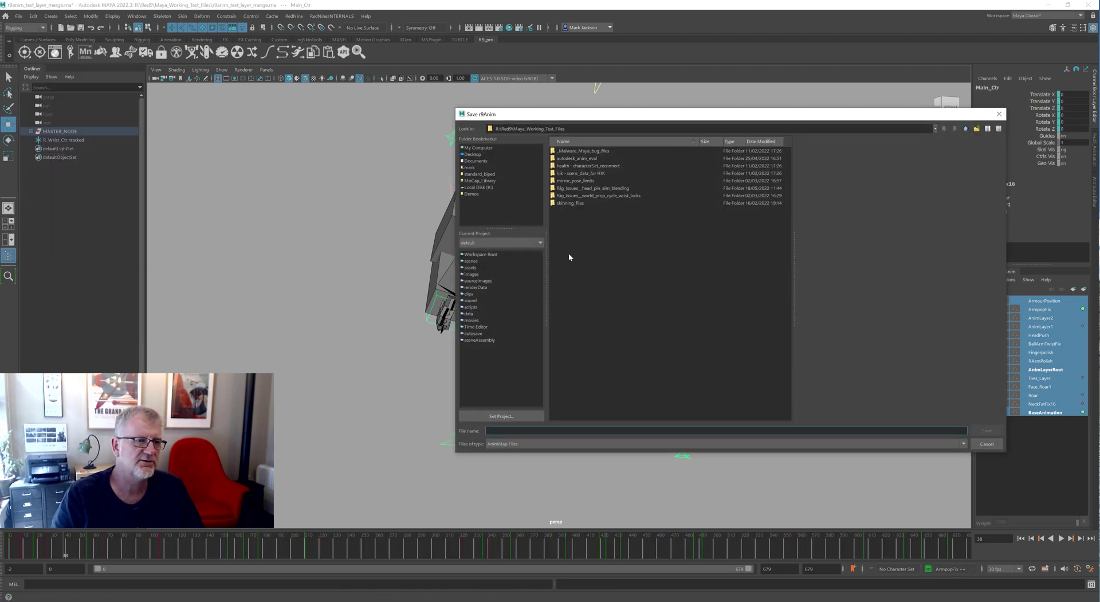
click(477, 174)
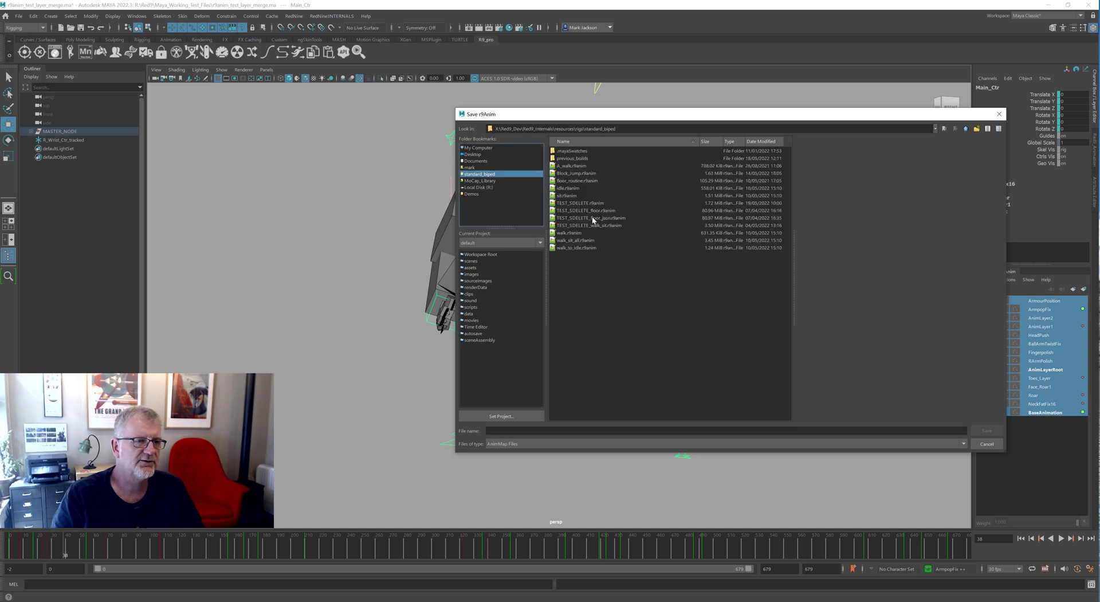
double_click(575, 204)
click(709, 296)
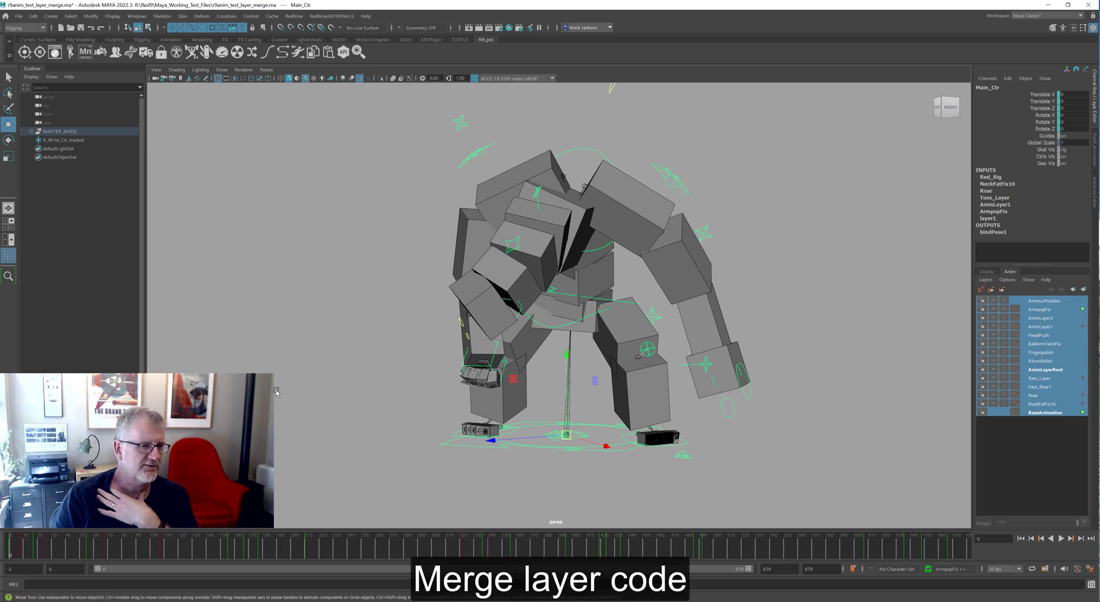
- Select all the rig's controls with Select mRig Ctrls
click(756, 497)
right_click(590, 447)
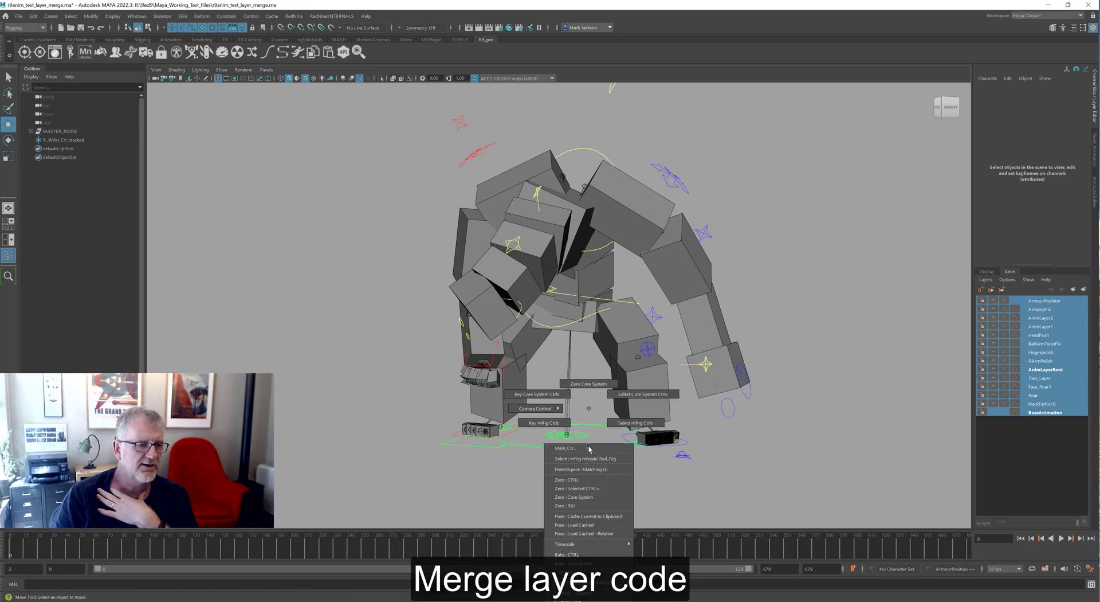
click(636, 423)
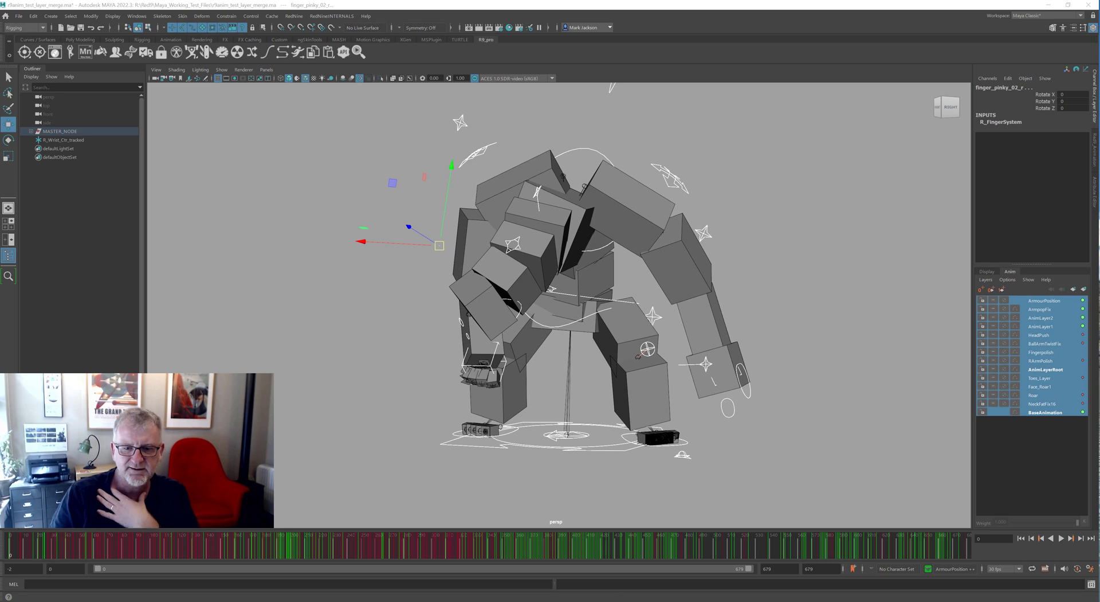
- In the Script Editor, run 'import Red9.pro_pack.core.animation as r9panim'
click(1091, 583)
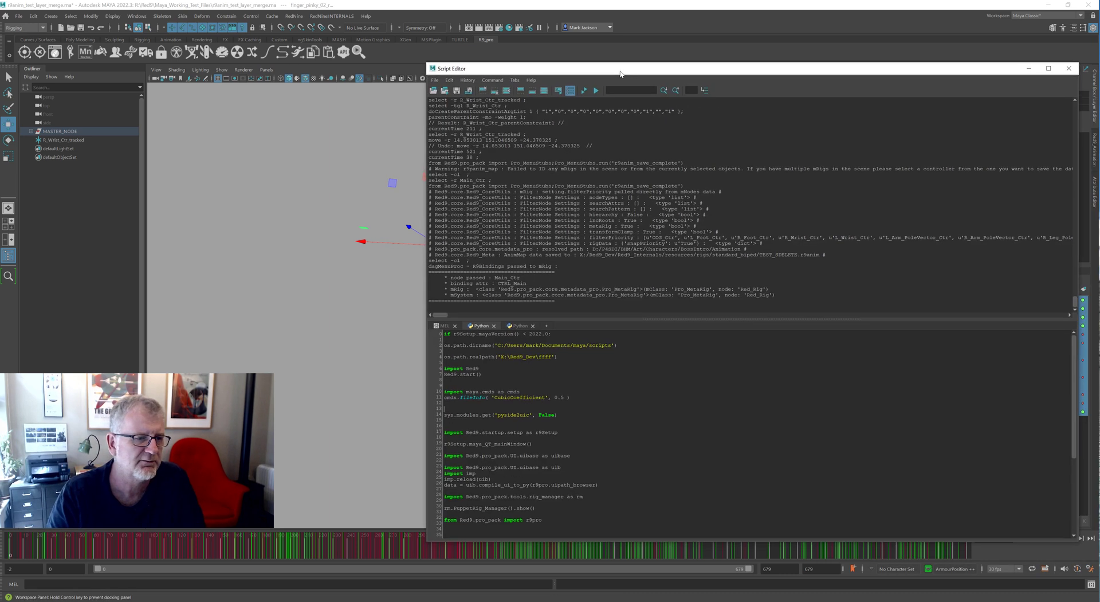
click(476, 389)
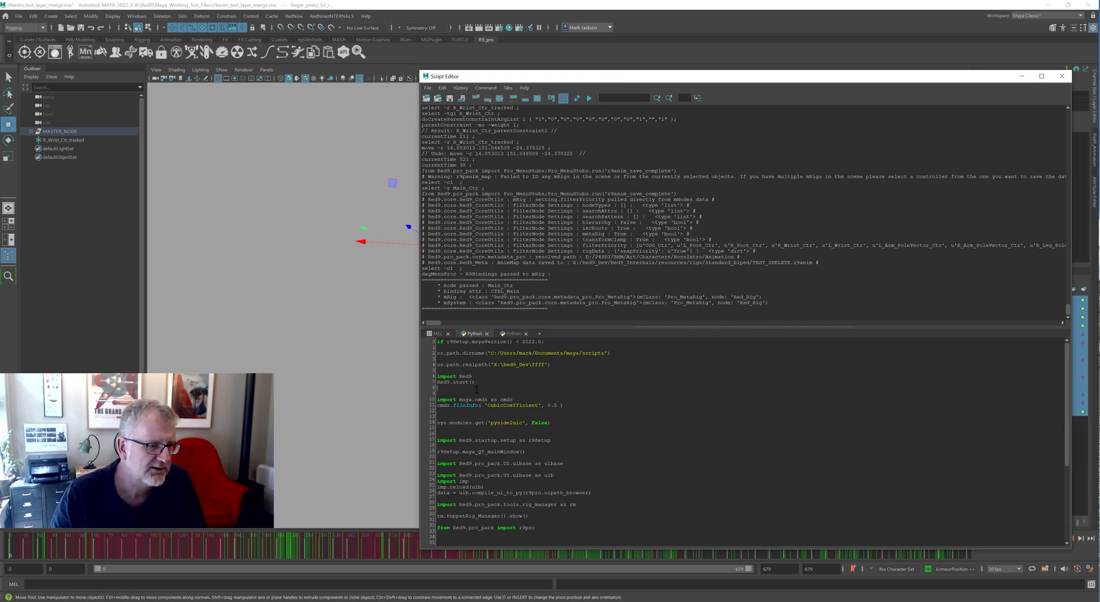
text([])
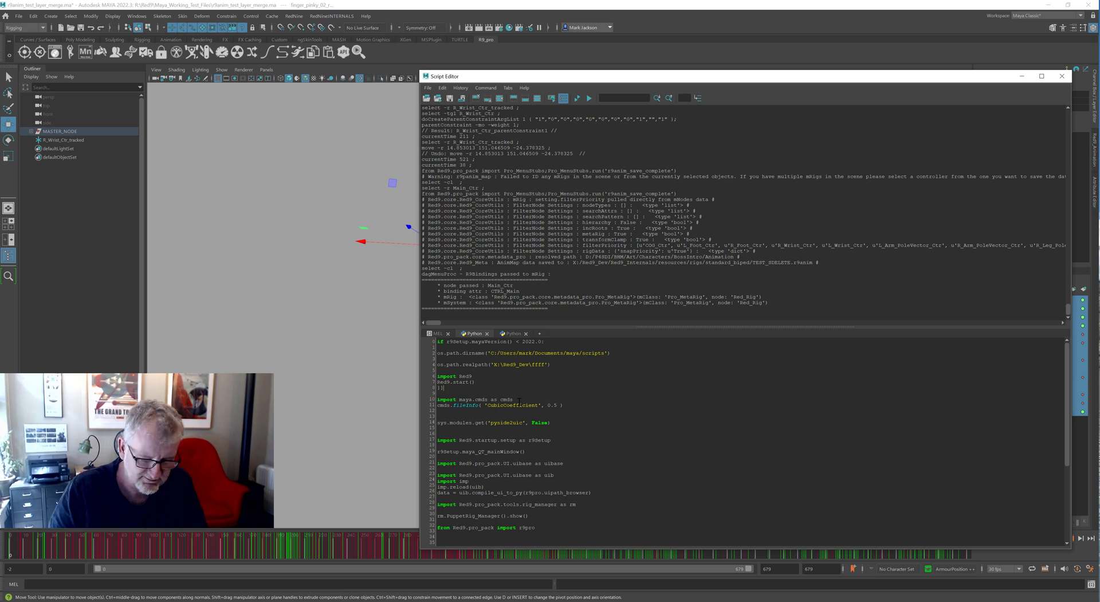
key(BackSpace)
key(BackSpace)
key(Return)
key(Return)
text(import Red9pro)
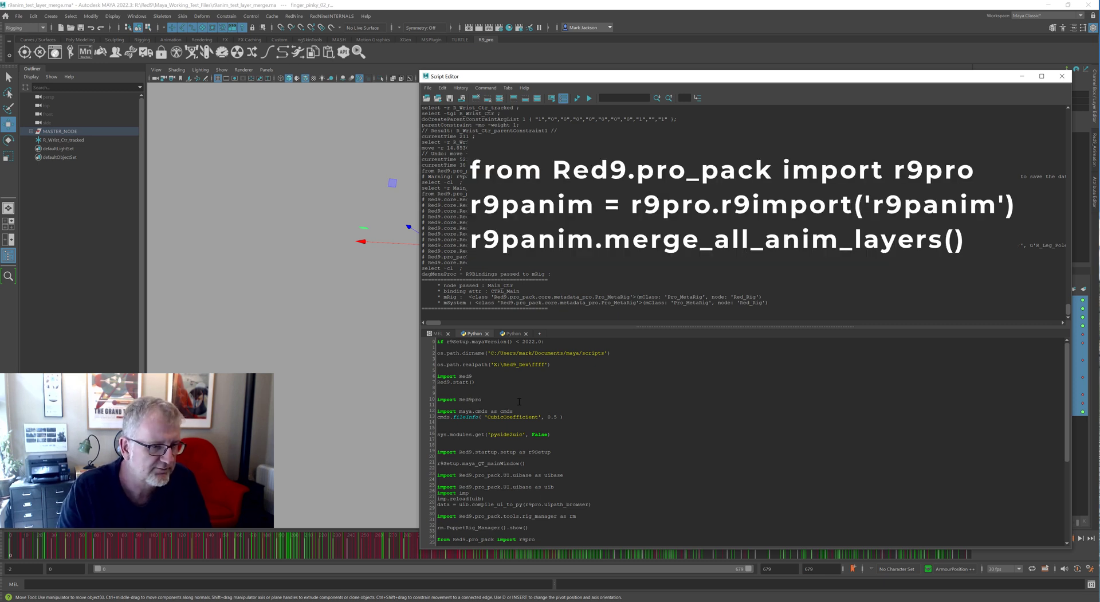
key(BackSpace)
key(BackSpace)
key(BackSpace)
text(.pro_pack.core.)
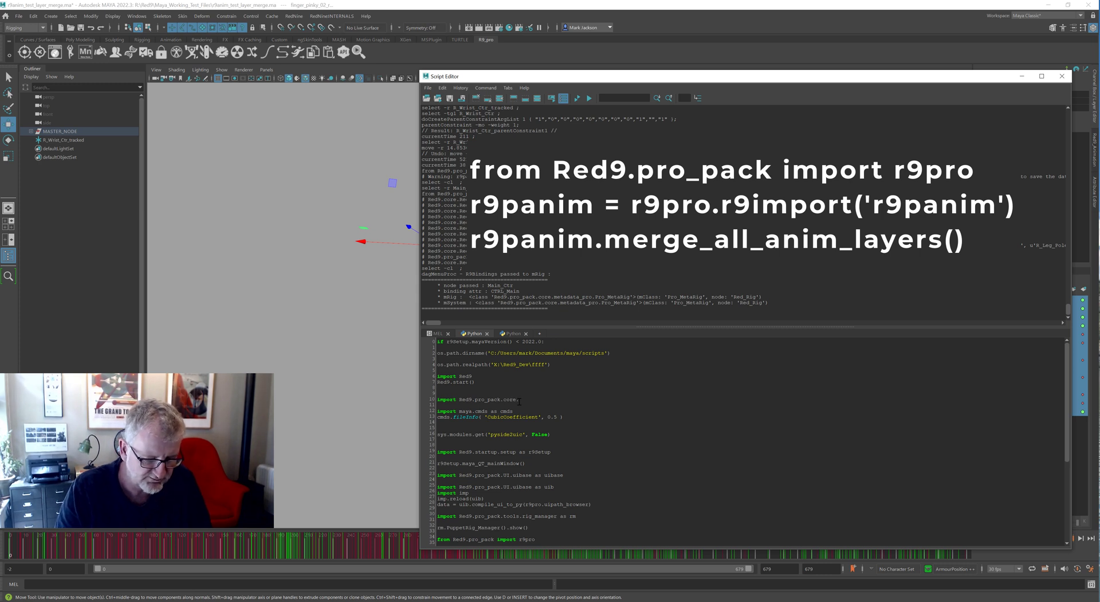
text(anim)
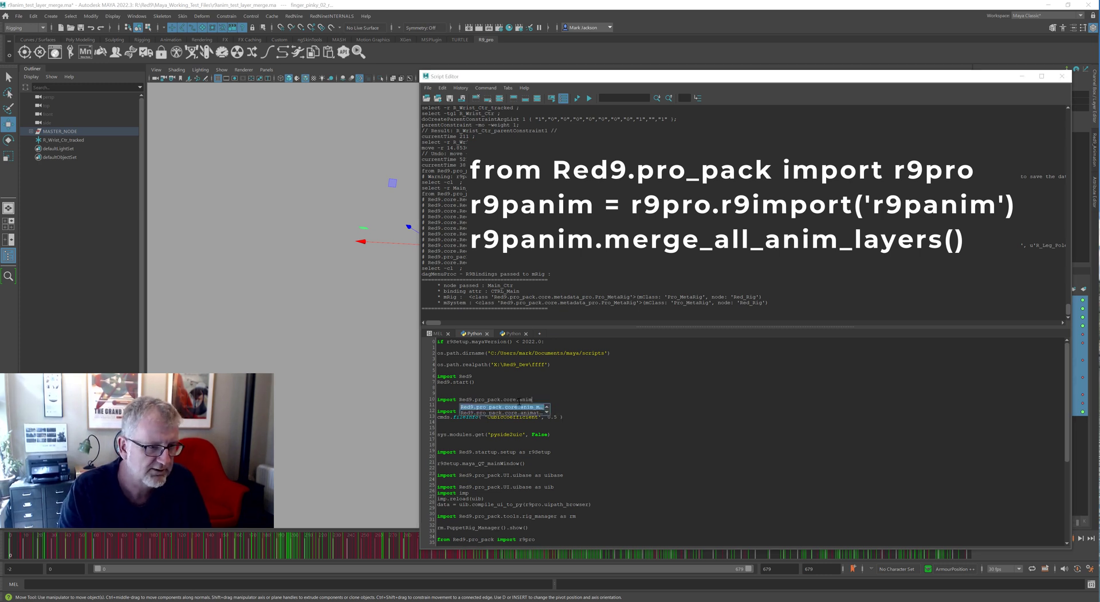
key(Down)
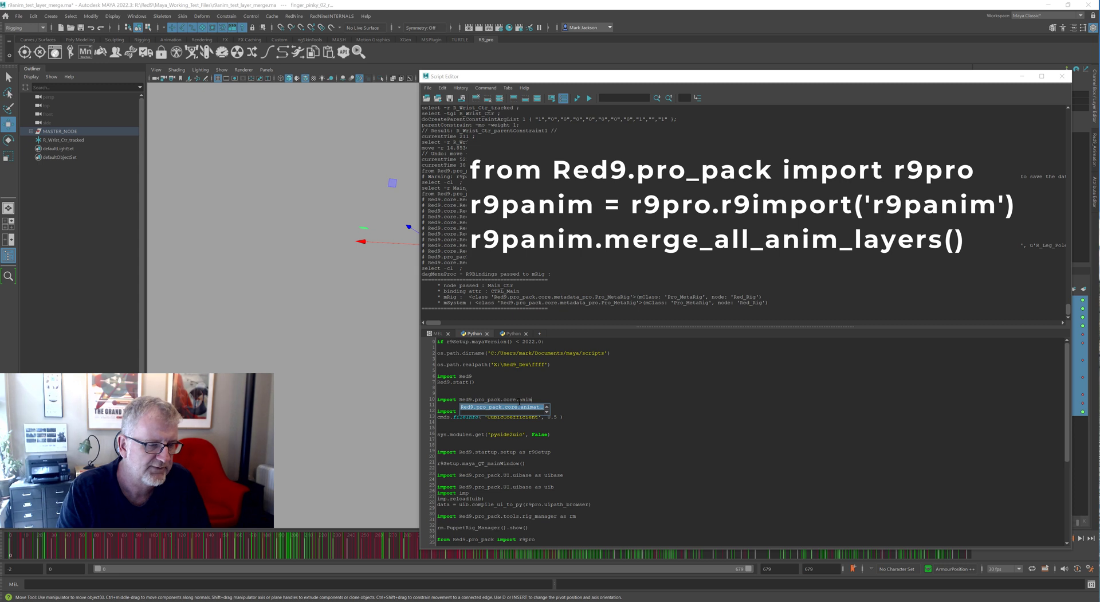
key(Return)
text(as r9)
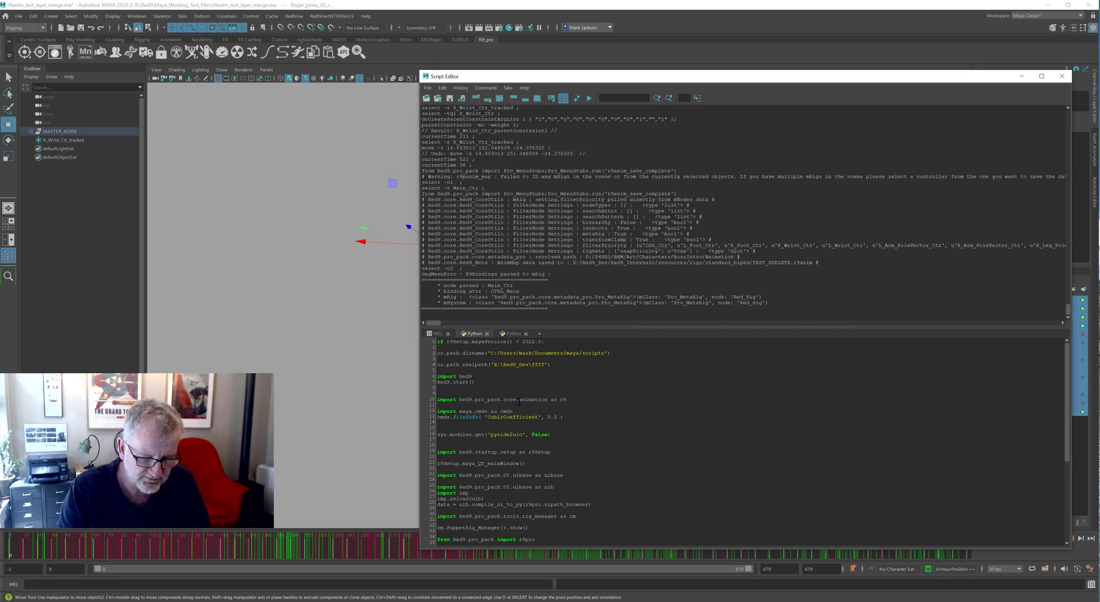
text(panim)
key(Return)
key(Return)
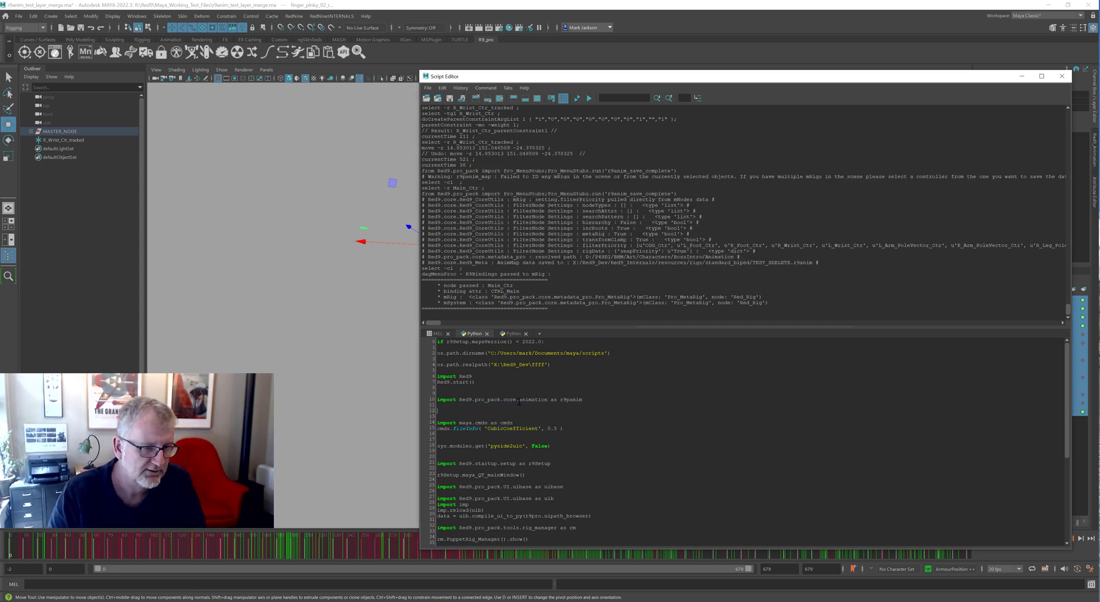
text(r9panim.mer)
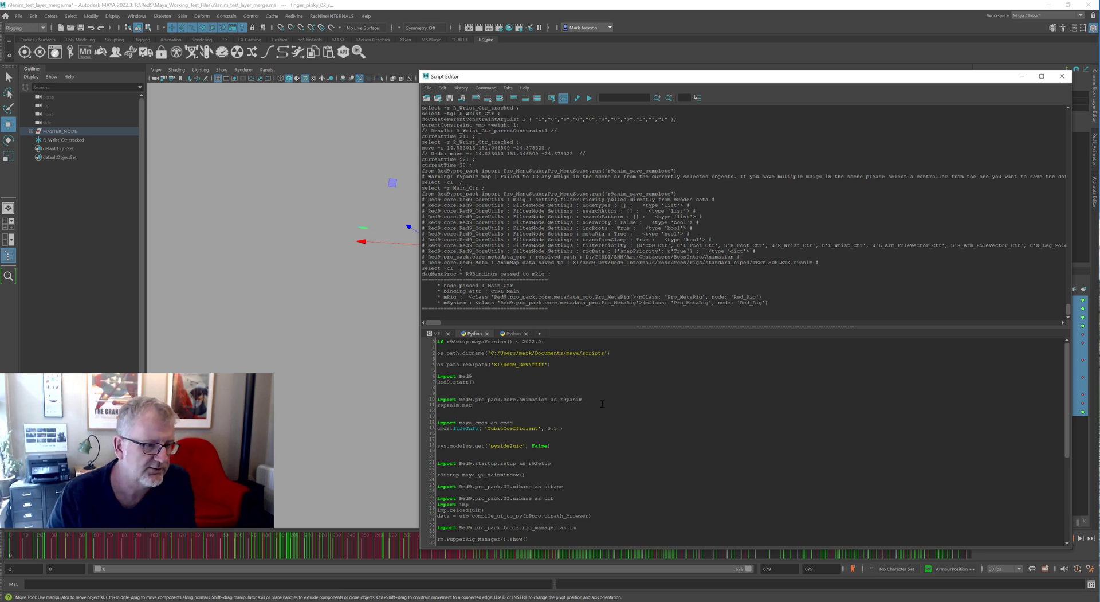
triple_click(602, 399)
key(ctrl+Return)
- Run r9panim.merge_all_anim_layers() to merge every anim layer
click(489, 409)
text(r9panim.mer)
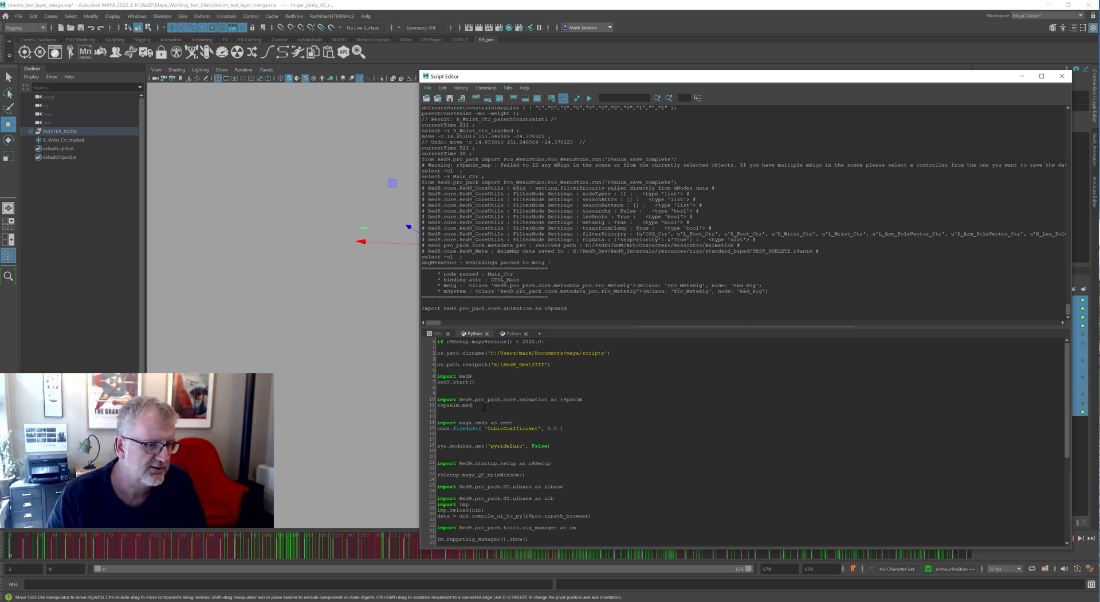
text(ge_all_anim_layers())
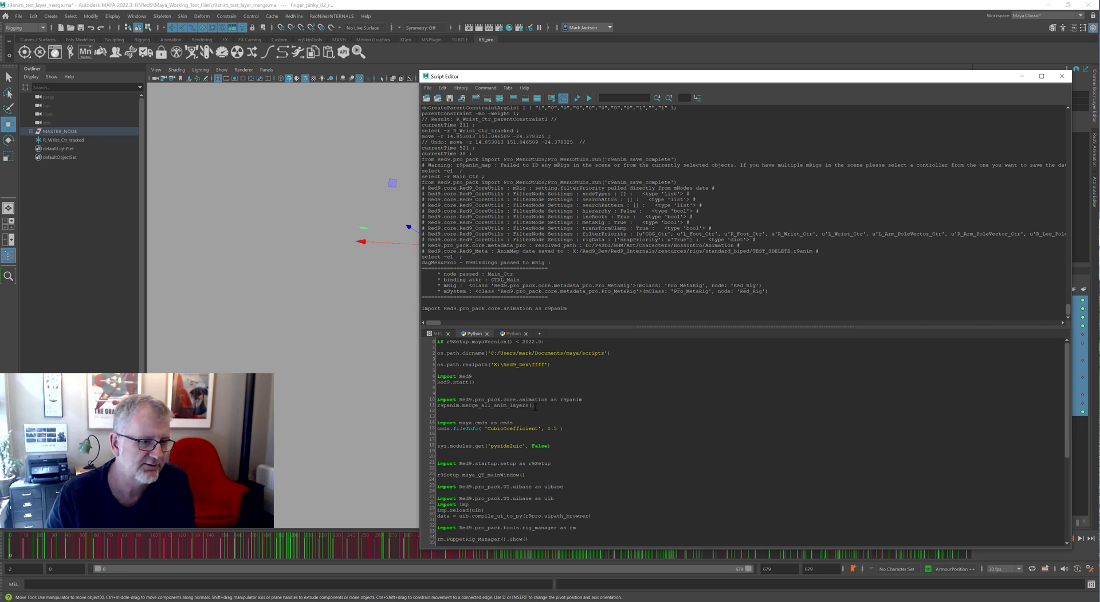
drag(535, 405, 438, 394)
key(ctrl+Return)
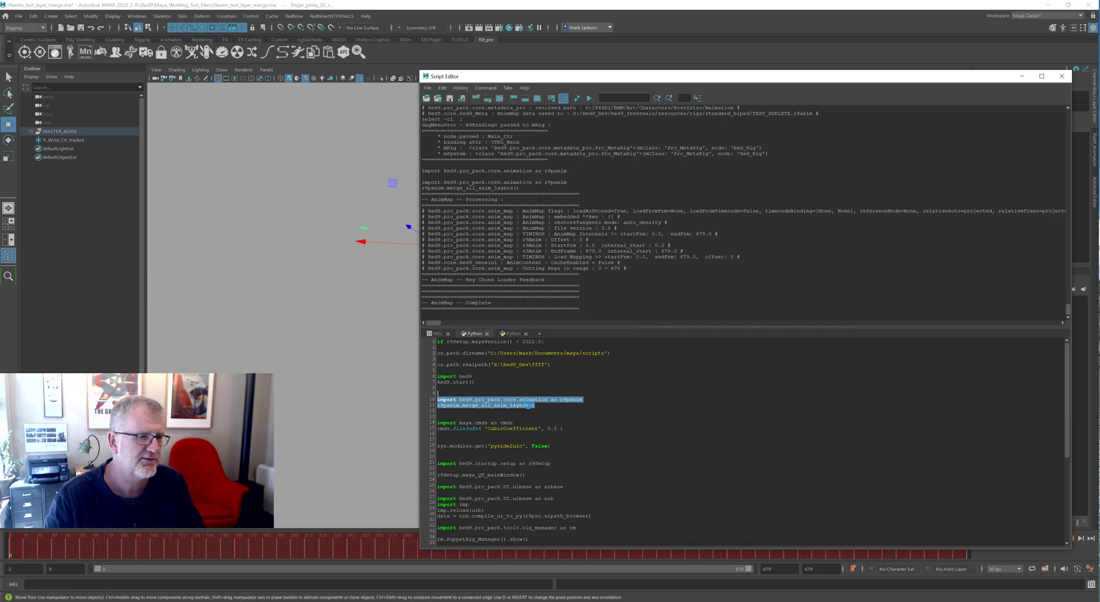
- Close the Script Editor, cut all rig keys with CutKeys, and make the mesh visible on Main_Ctr
click(1062, 76)
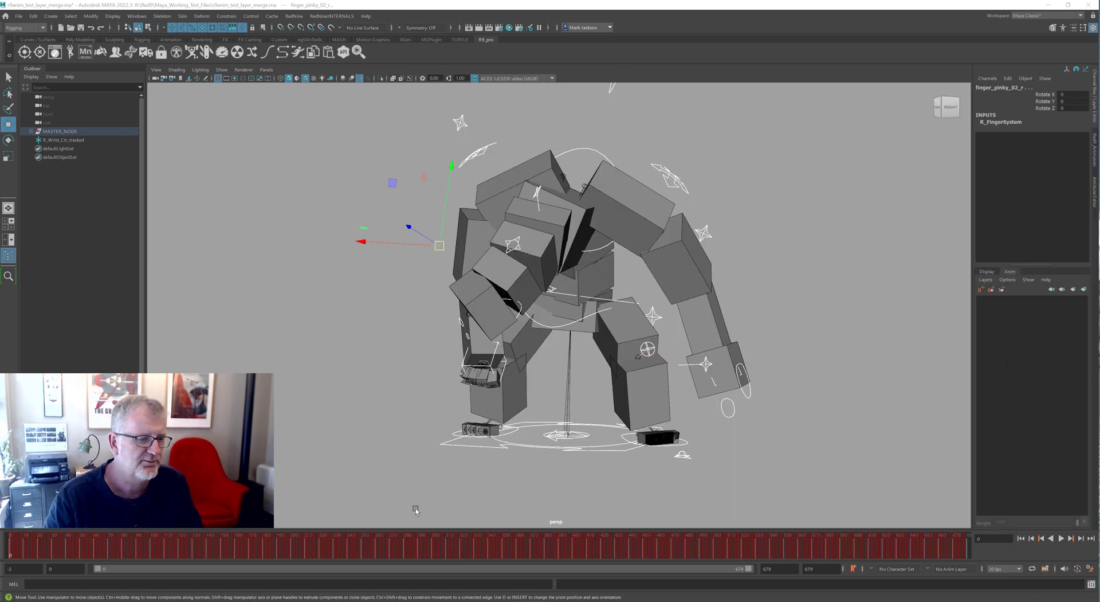
right_click(595, 453)
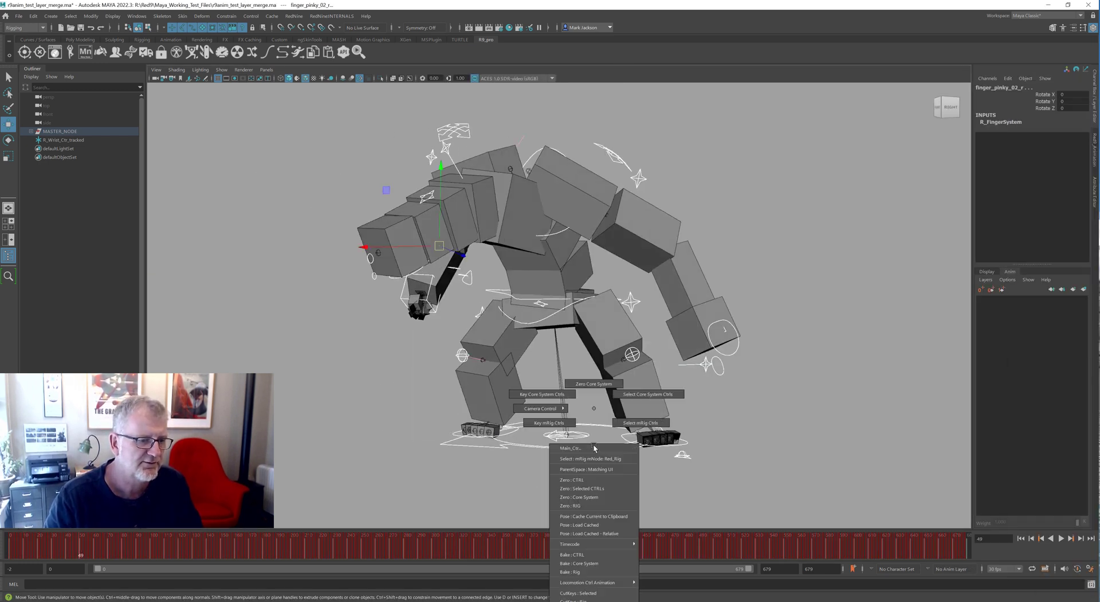
click(584, 600)
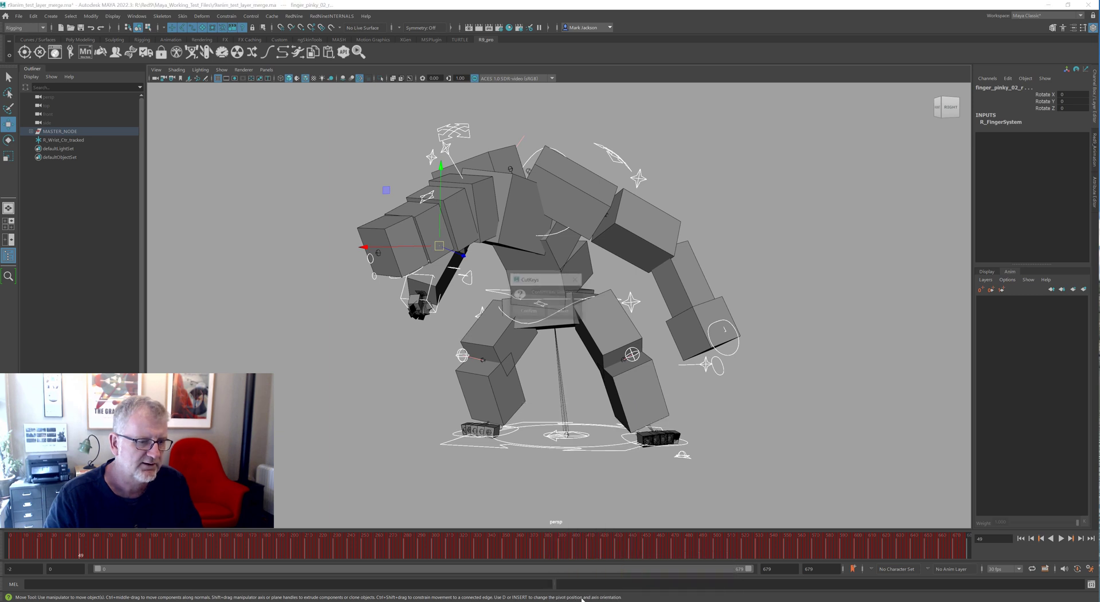
click(528, 310)
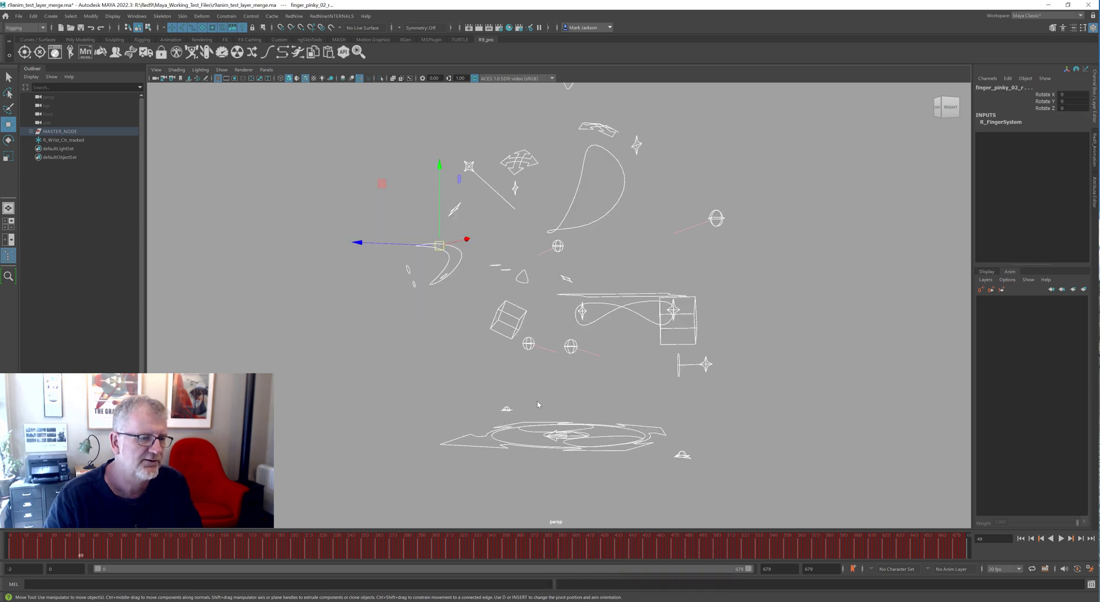
click(531, 453)
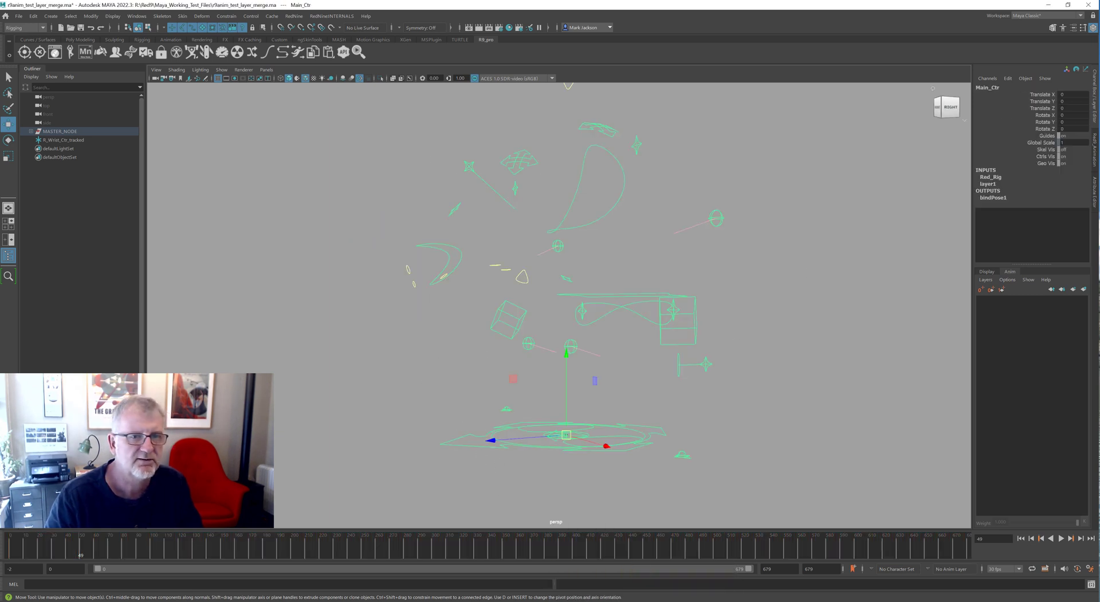
click(1072, 149)
click(1069, 167)
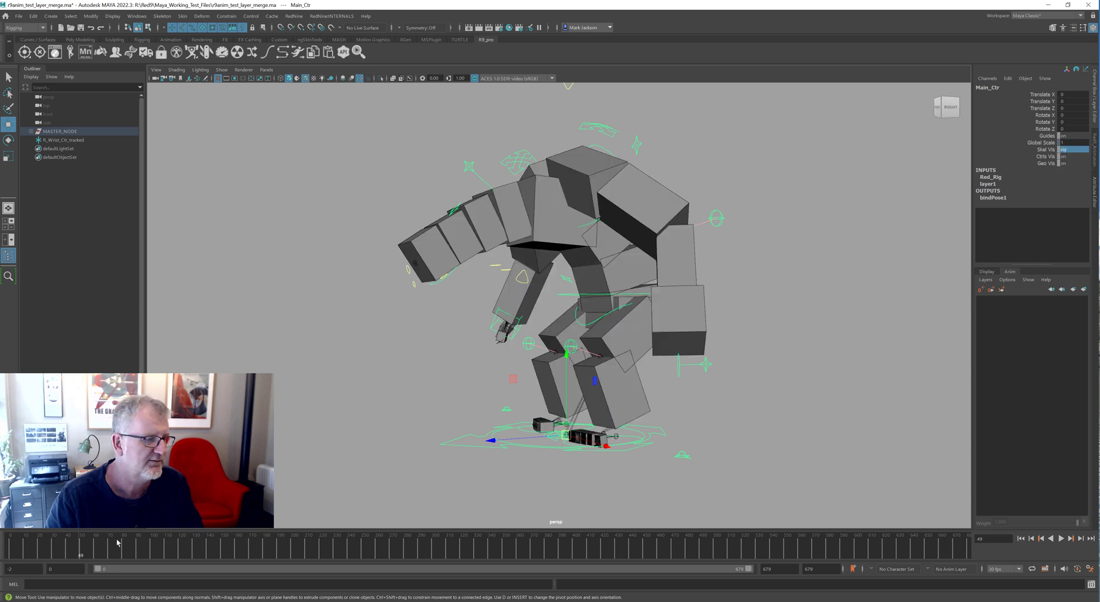
- Delete the R_Wrist_Ctr_tracked locator and replay the animation
key(alt+v)
key(alt+v)
click(63, 140)
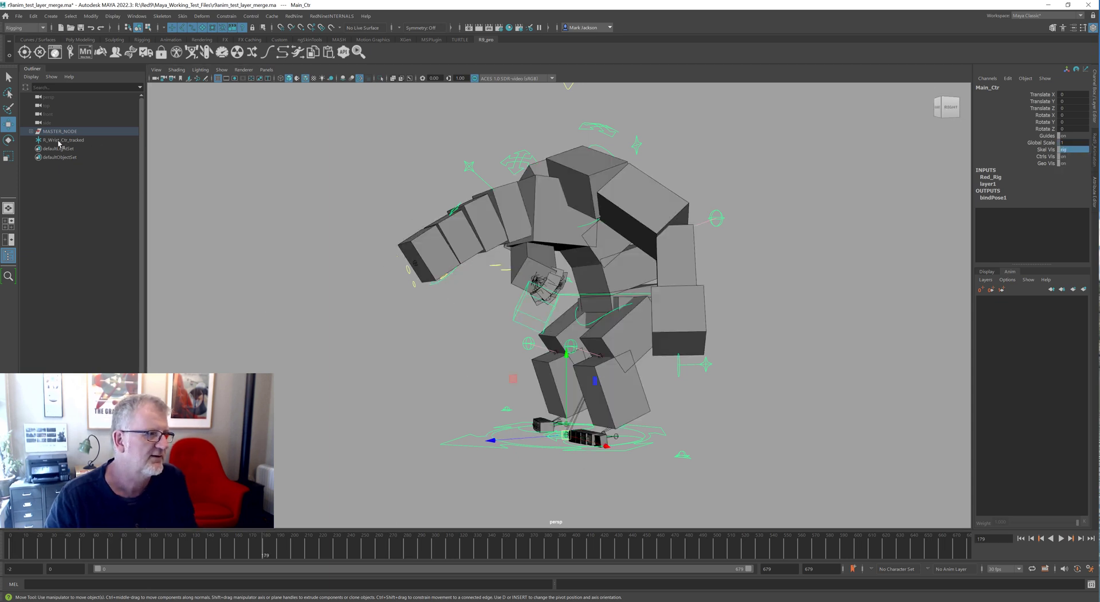
key(Delete)
key(alt+v)
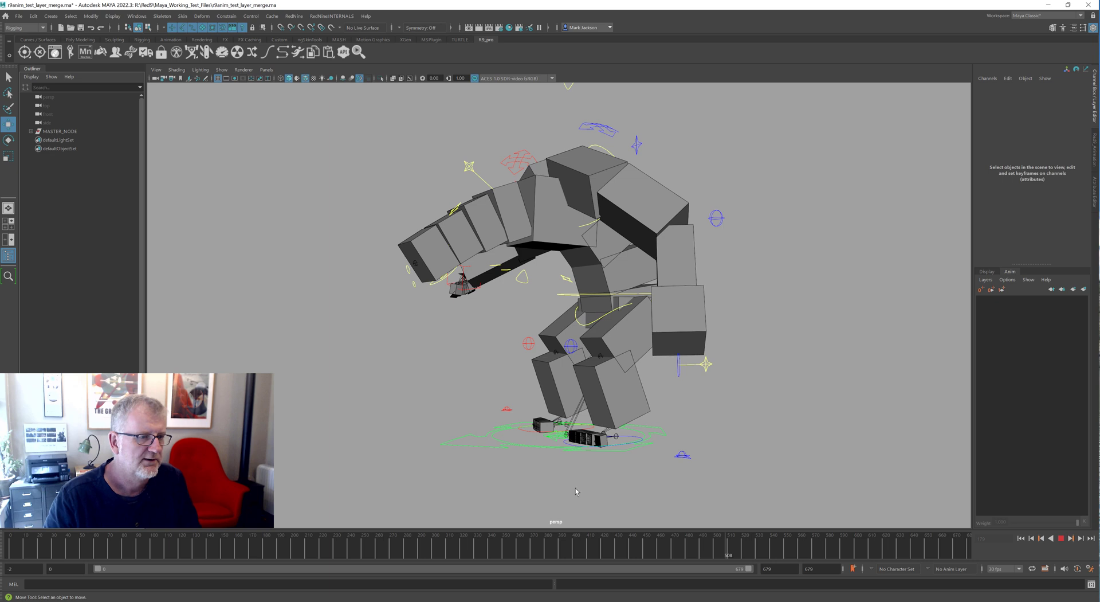
key(alt+v)
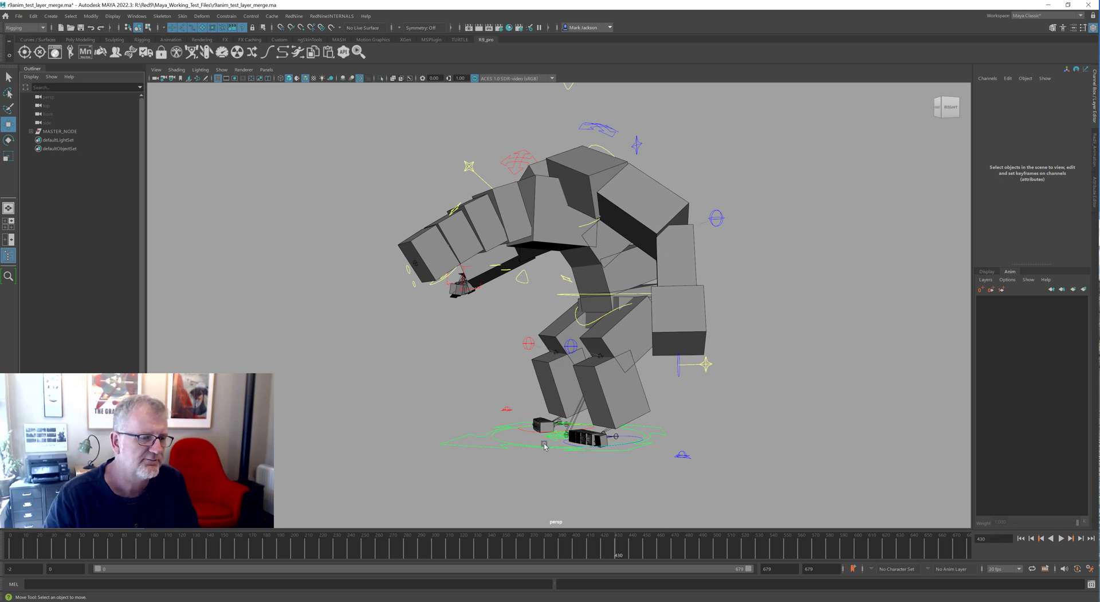
- Cut the rig's keys again and set Main_Ctr's Skel Vis to rig
right_click(544, 449)
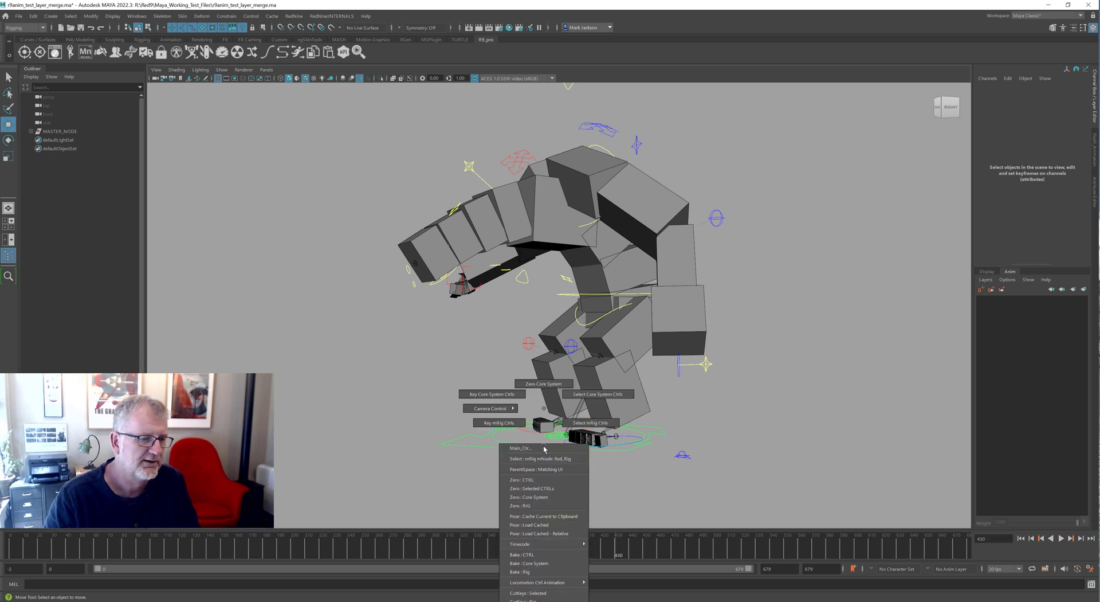
click(532, 600)
click(528, 314)
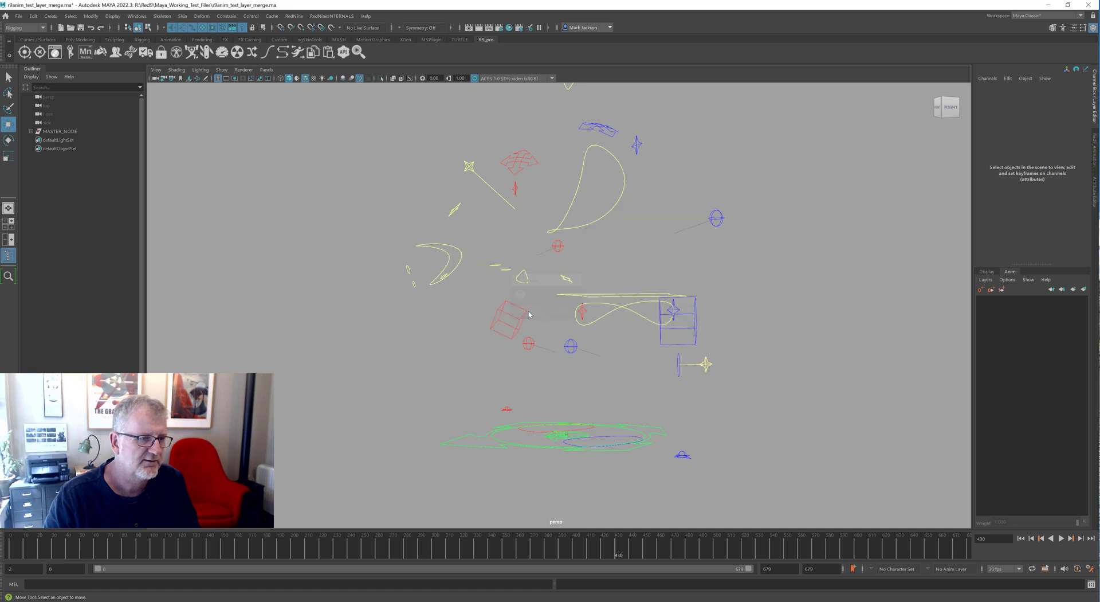
click(663, 435)
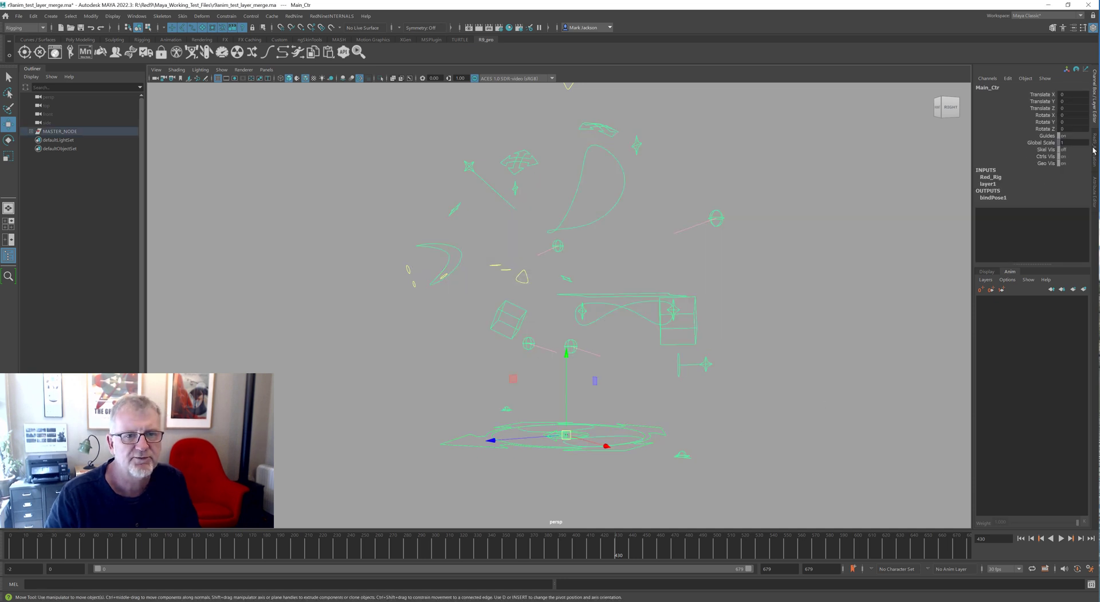
click(1076, 148)
click(1076, 160)
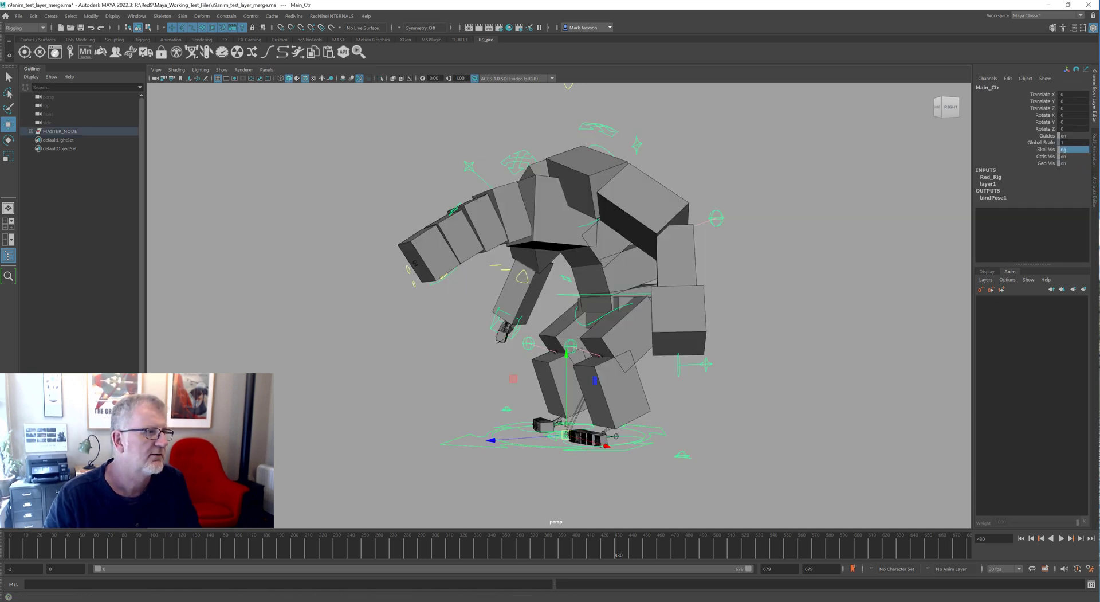
- Import the saved .r9anim map onto the current mRig and play through the result
click(20, 16)
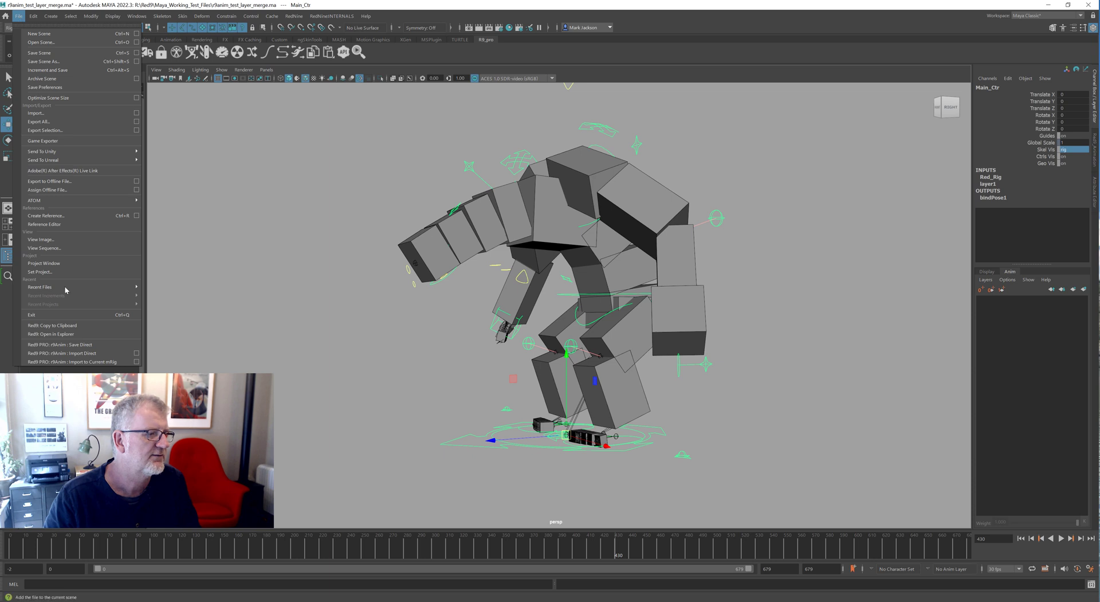
click(73, 363)
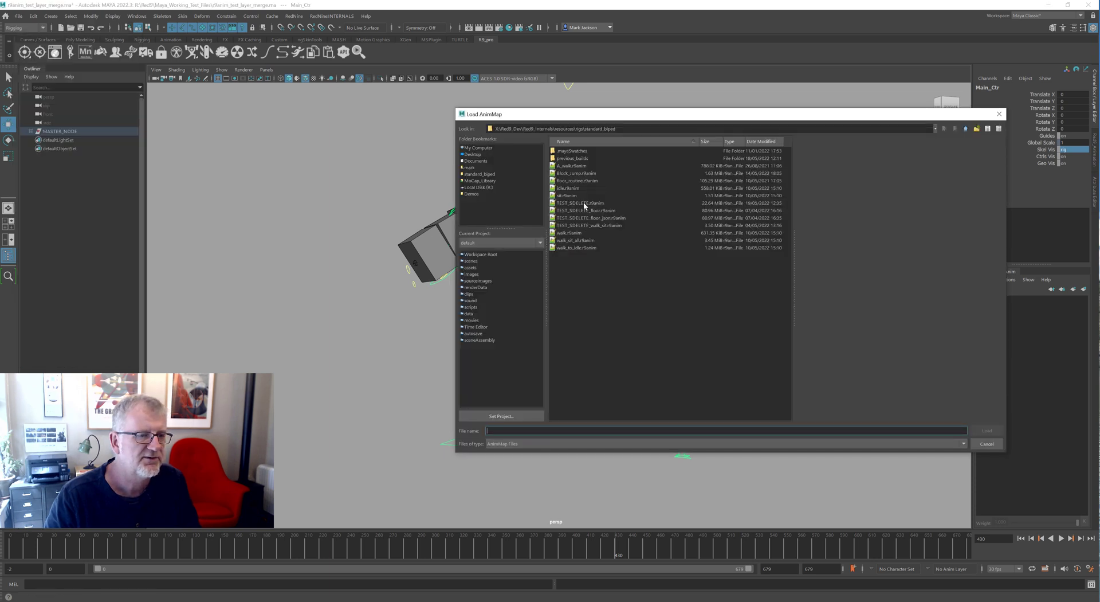
double_click(583, 202)
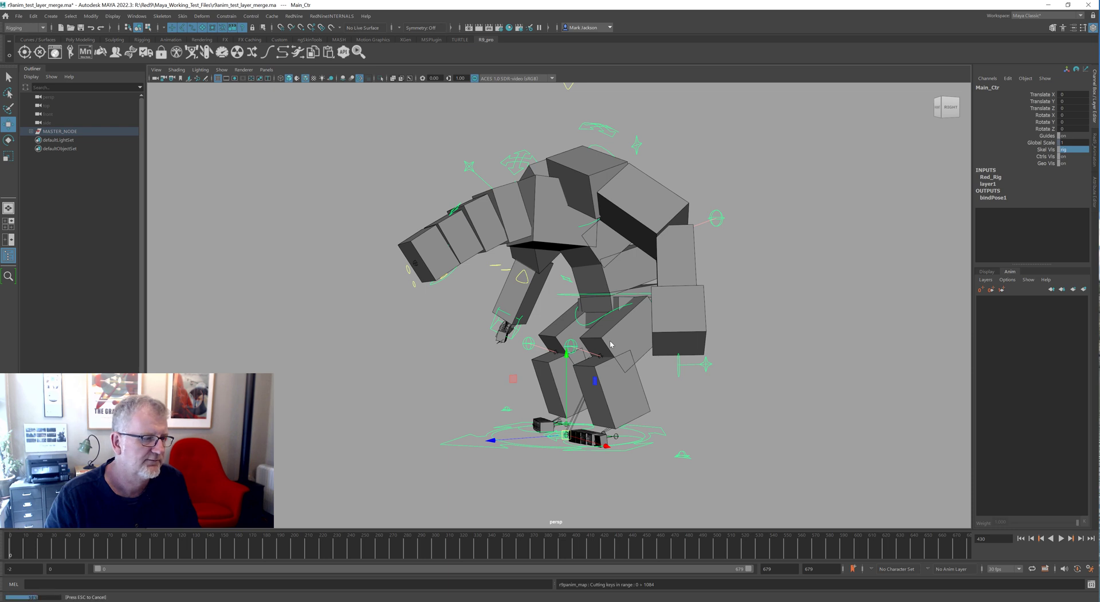
alt+drag(389, 390, 405, 386)
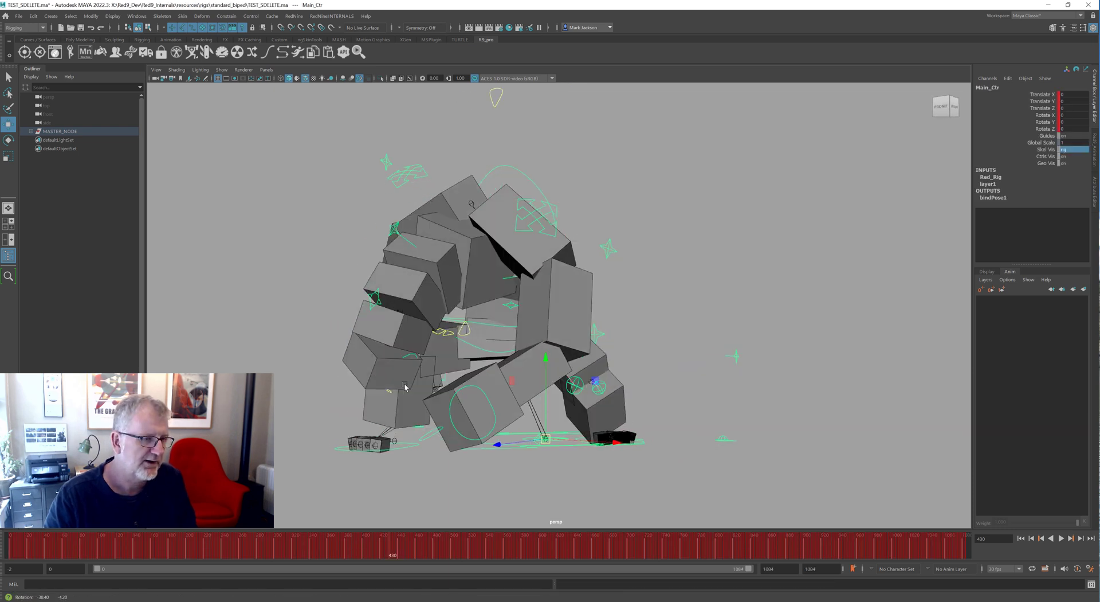
key(alt+shift+v)
key(alt+v)
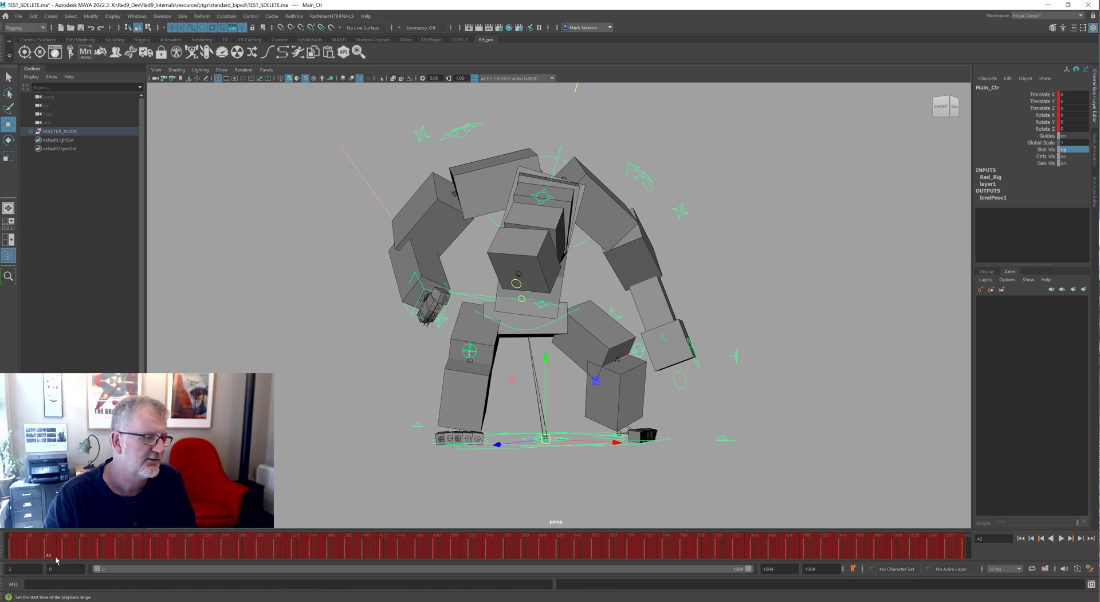
key(alt+v)
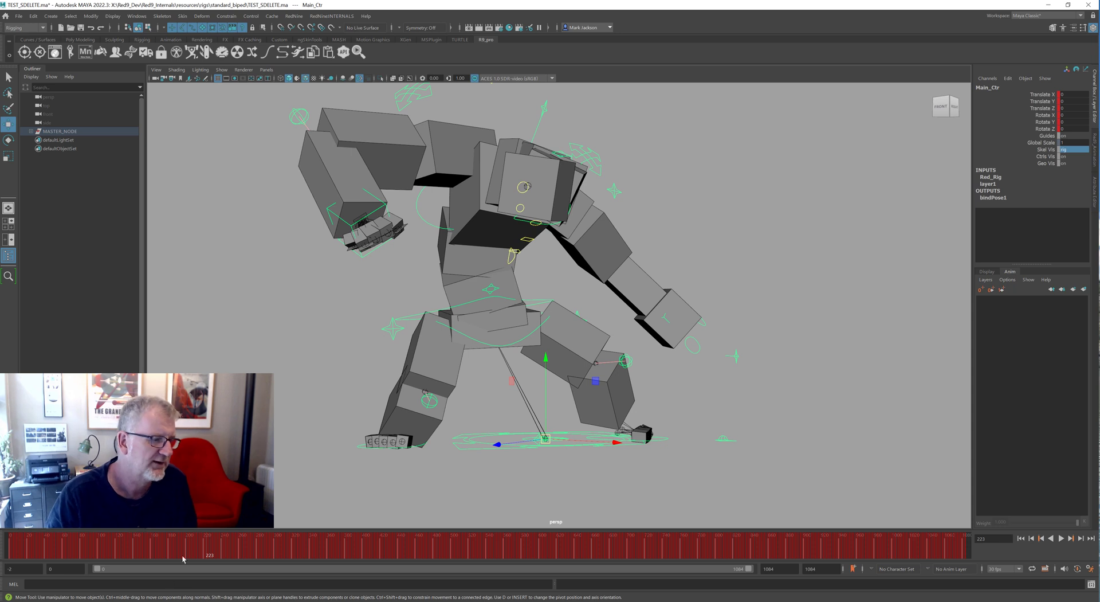
drag(142, 549, 38, 549)
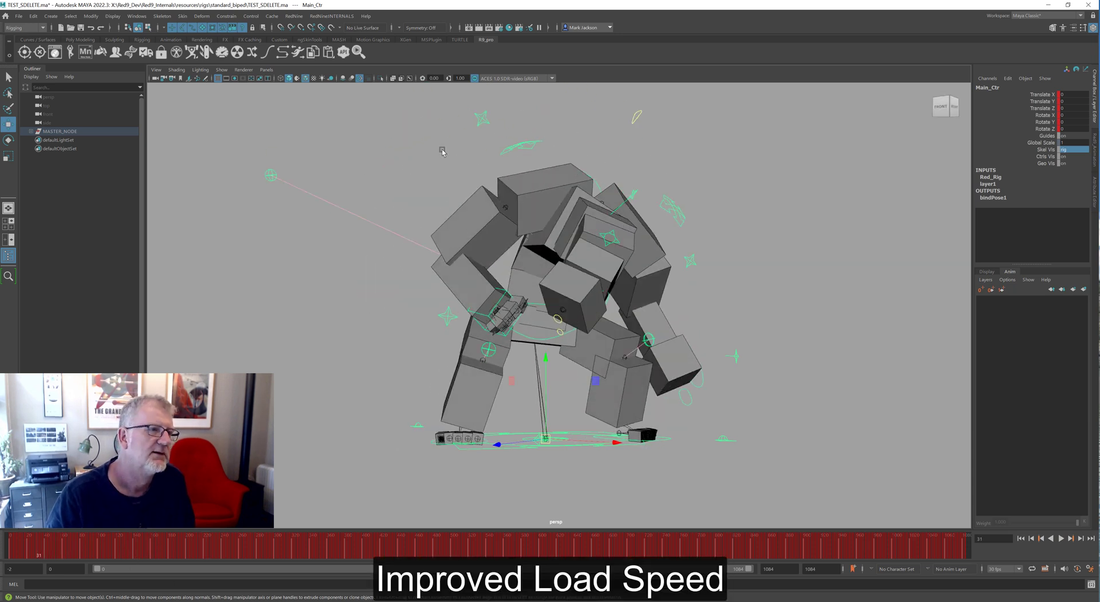
- Start a new empty scene, discarding the unsaved changes
click(18, 16)
click(40, 35)
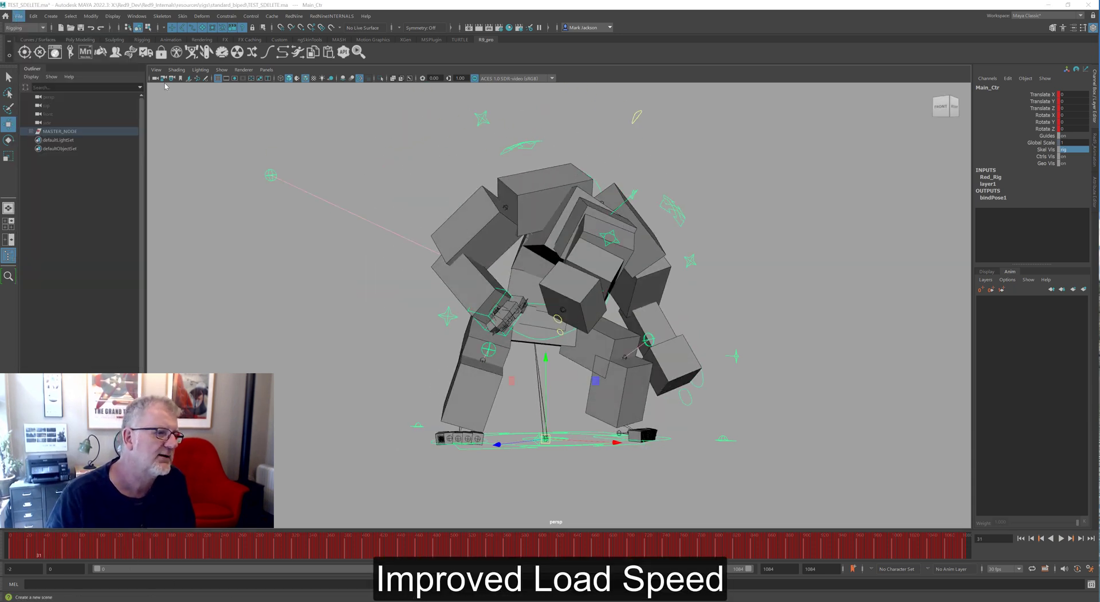
click(548, 311)
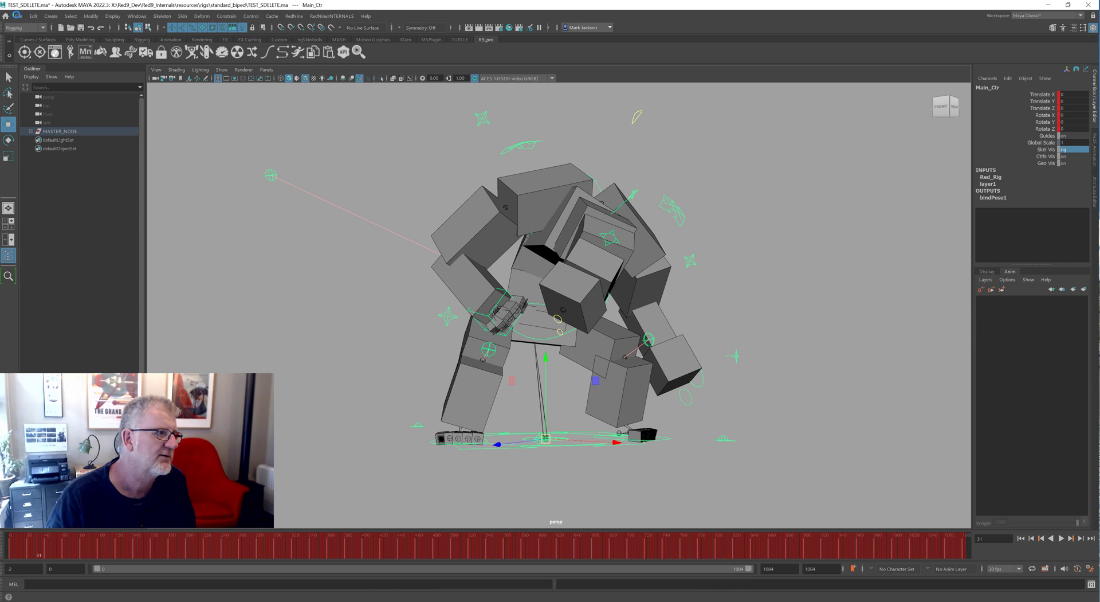
- Try opening floor_routine.r9anim from standard_biped via the scene file browser, then dismiss the message
click(19, 16)
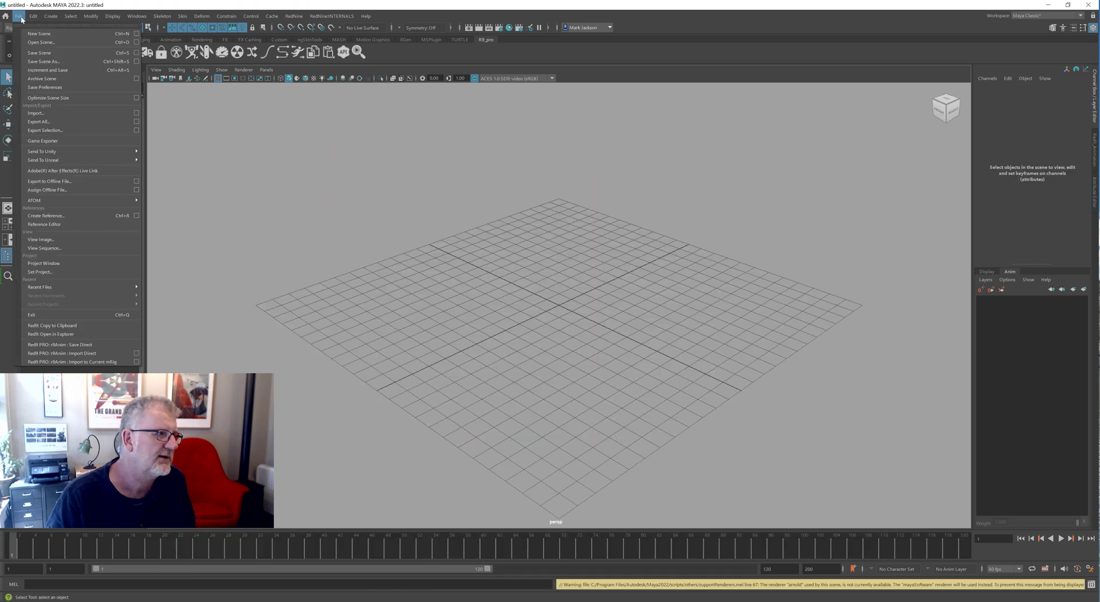
click(40, 43)
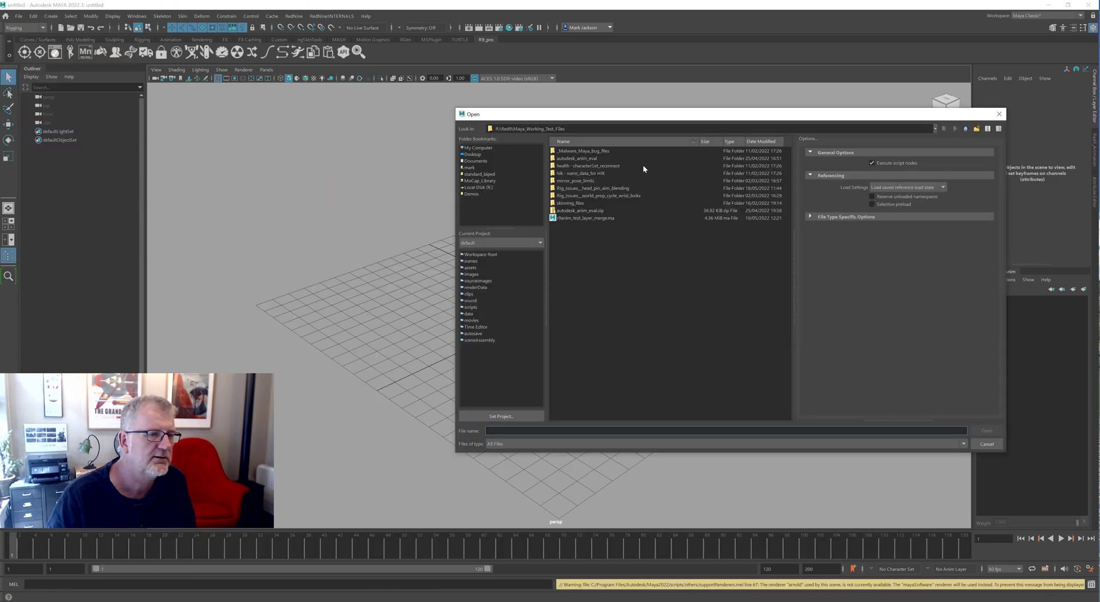
click(478, 175)
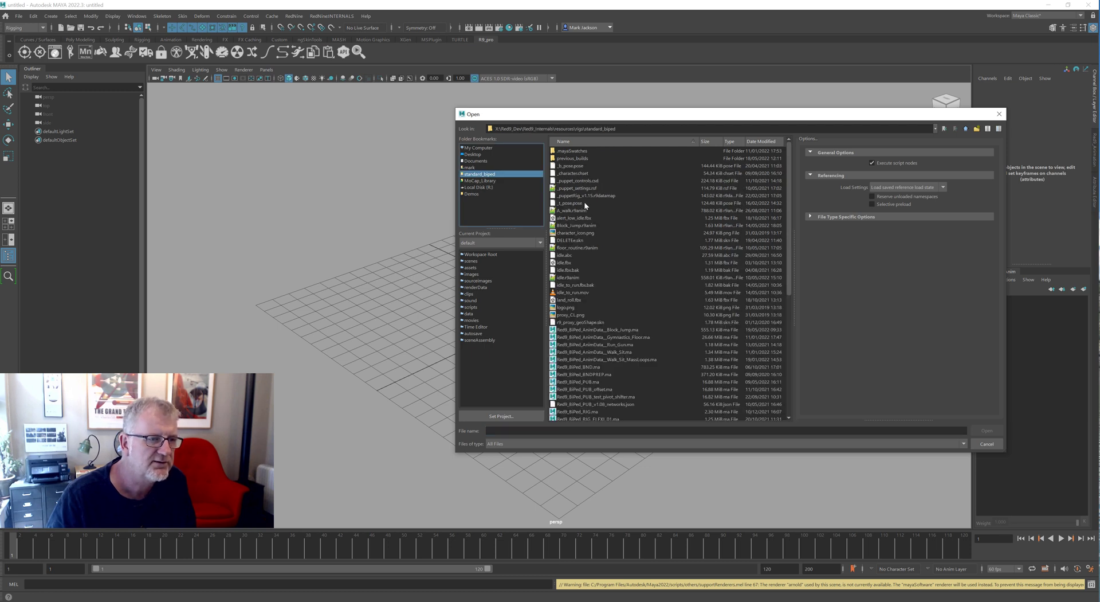
click(573, 248)
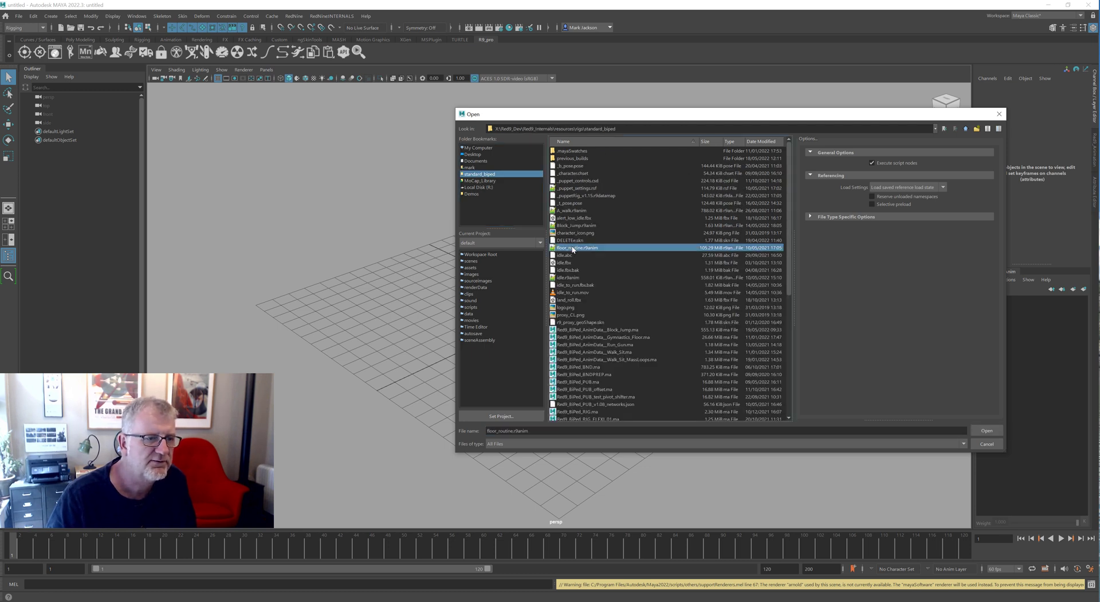
click(987, 430)
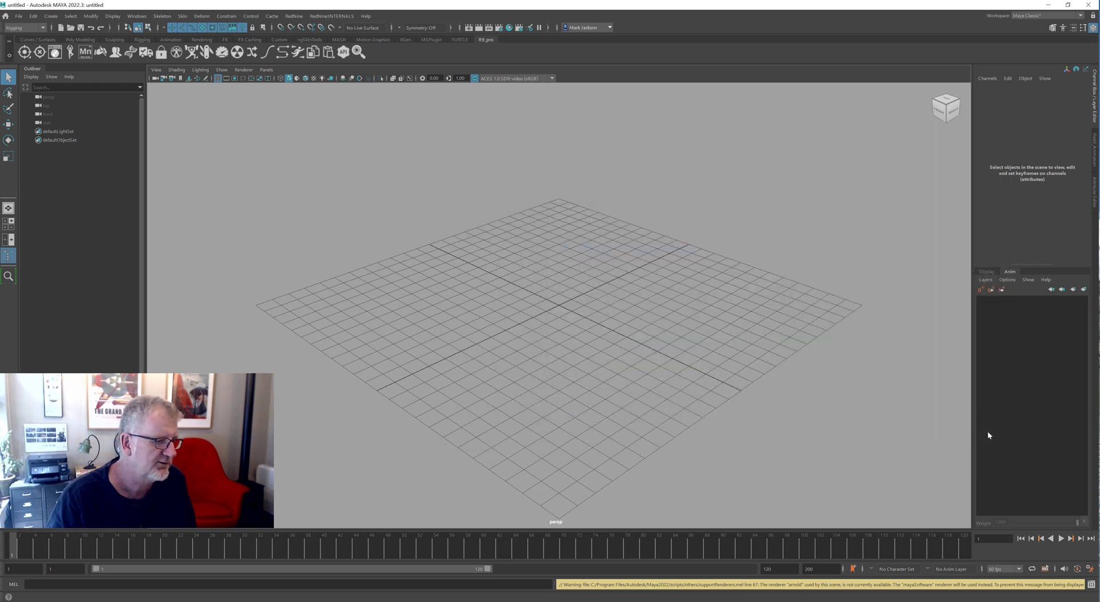
click(545, 308)
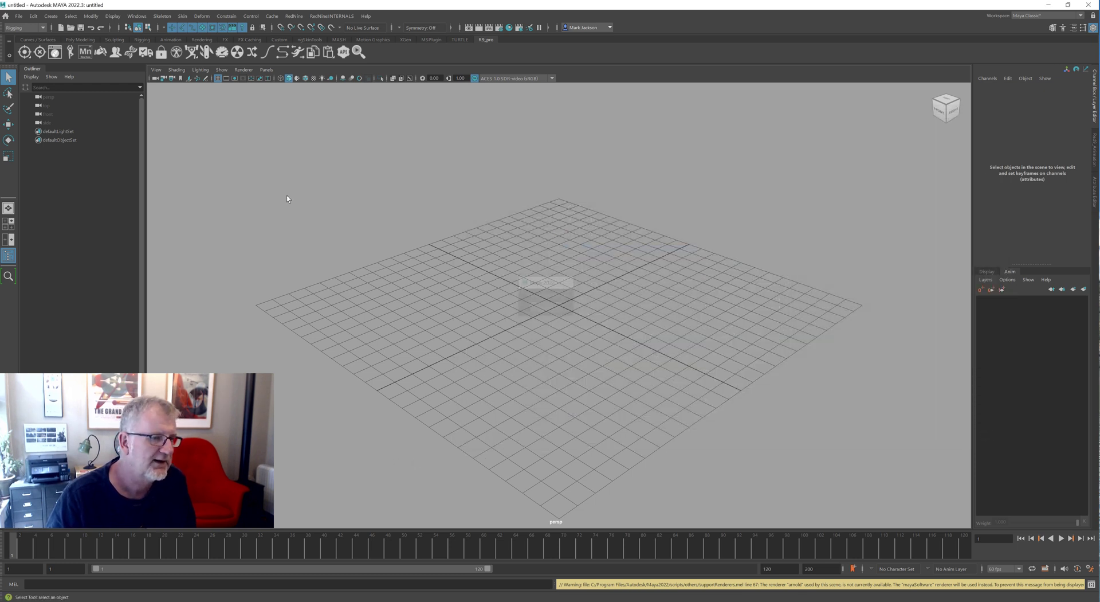
- Import floor_routine.r9anim directly as a new puppet, adopting the animation file's fps
click(18, 16)
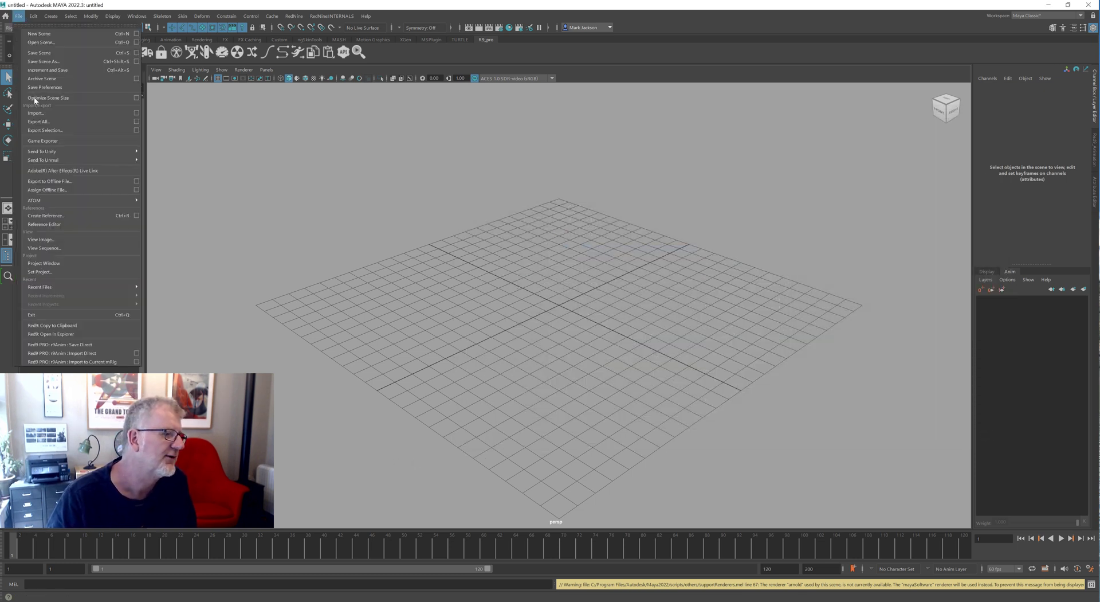
click(63, 351)
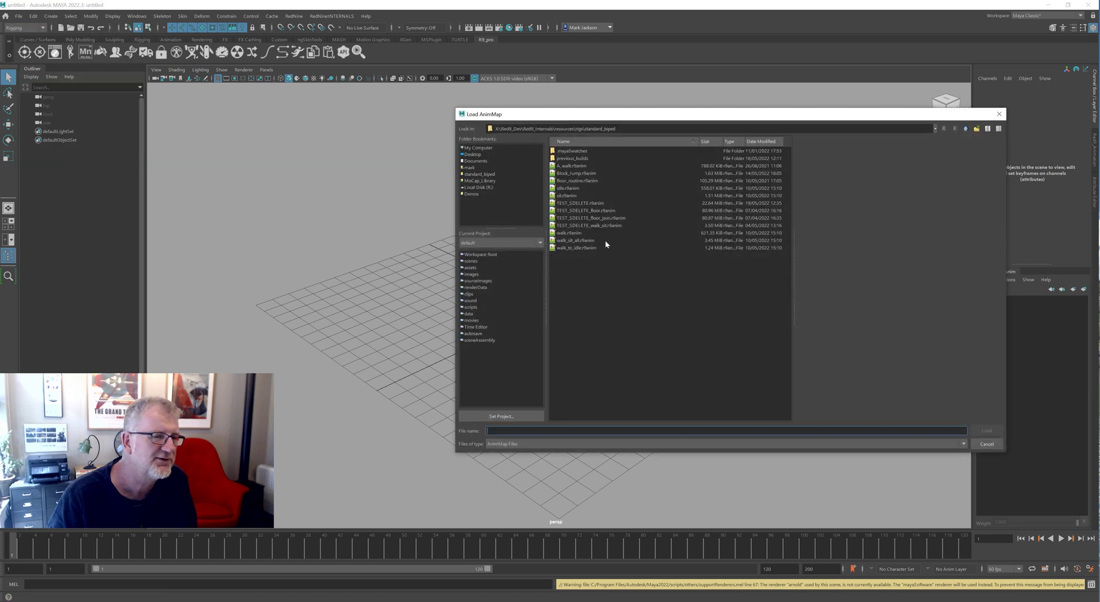
double_click(574, 180)
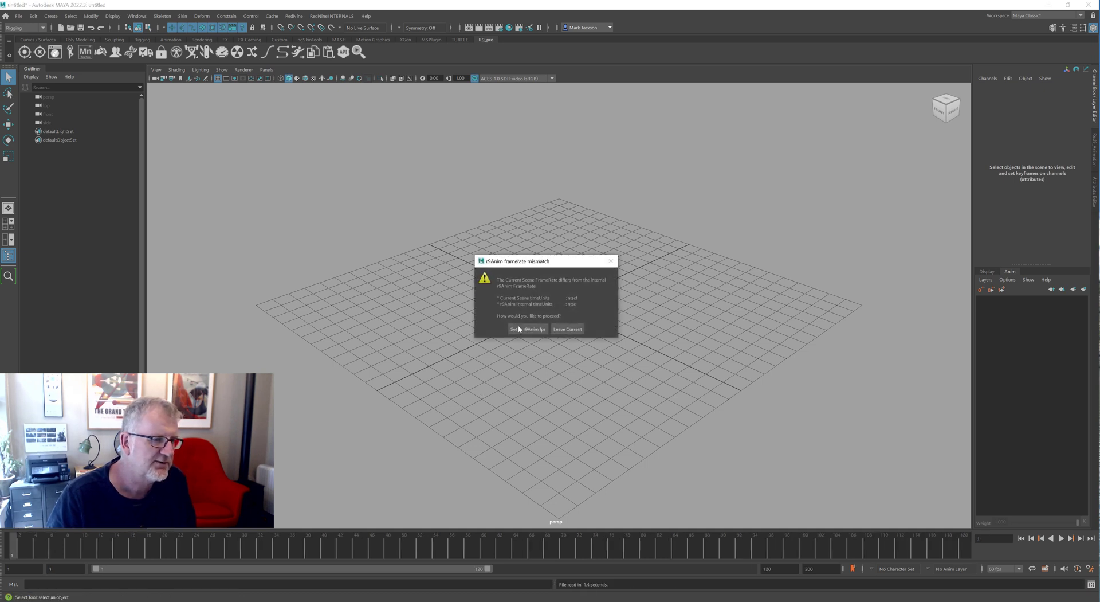
click(519, 329)
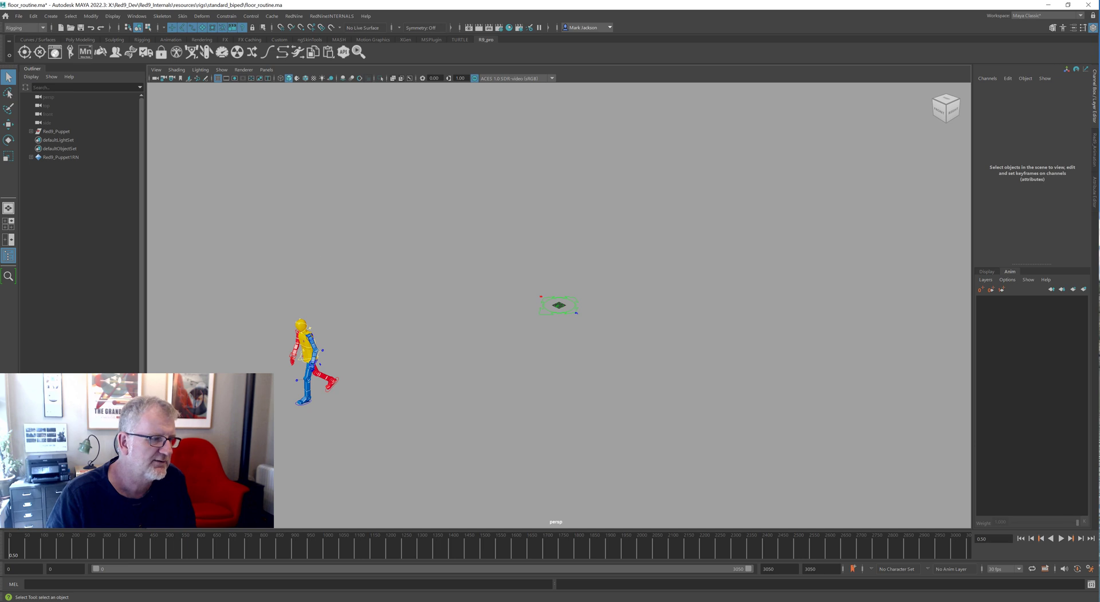
- Scrub the floor routine, then load the standard biped PUB rig and select Main_Ctr
drag(111, 548, 293, 518)
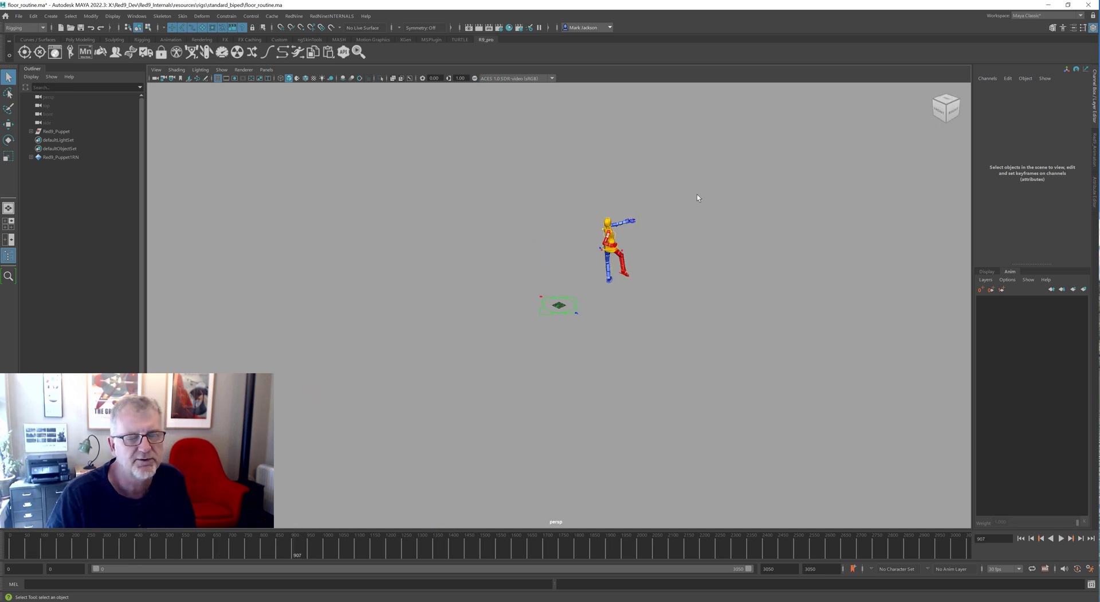
click(332, 16)
mouse_move(390, 163)
mouse_move(438, 164)
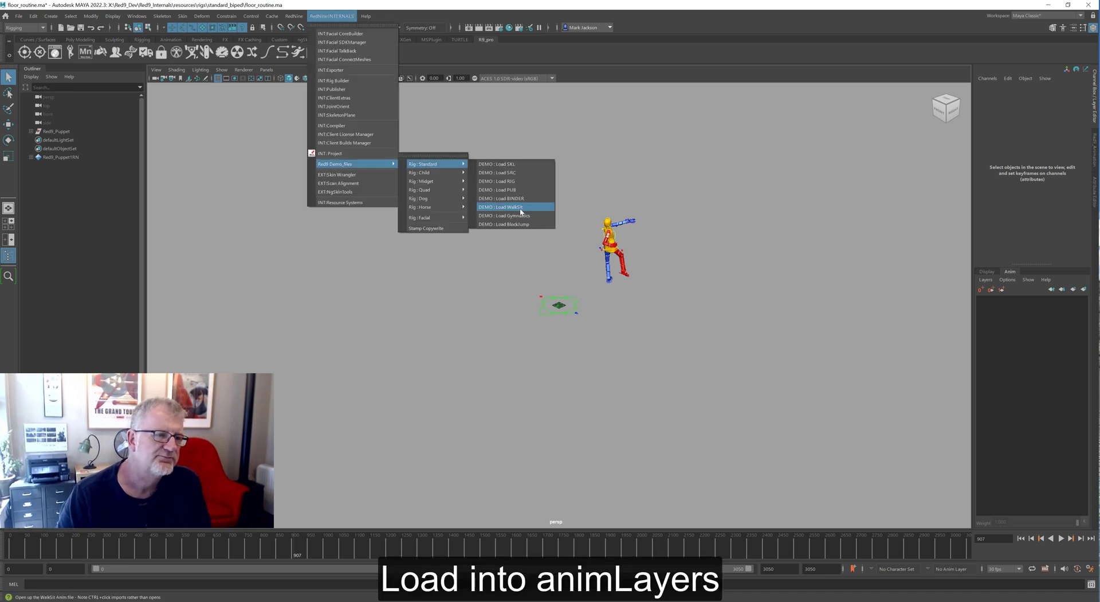
click(518, 190)
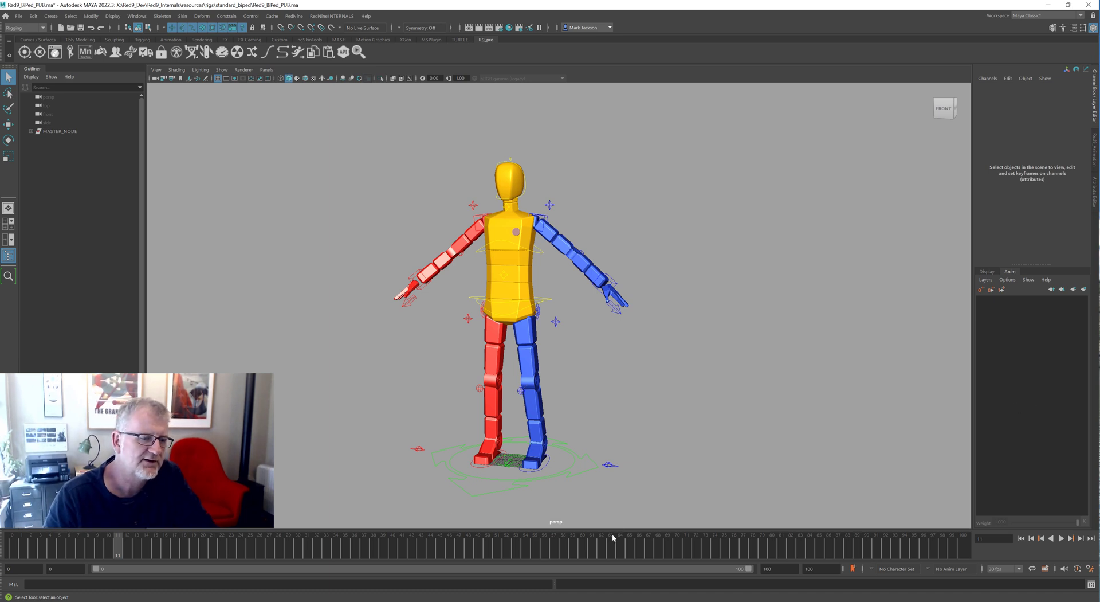
click(584, 459)
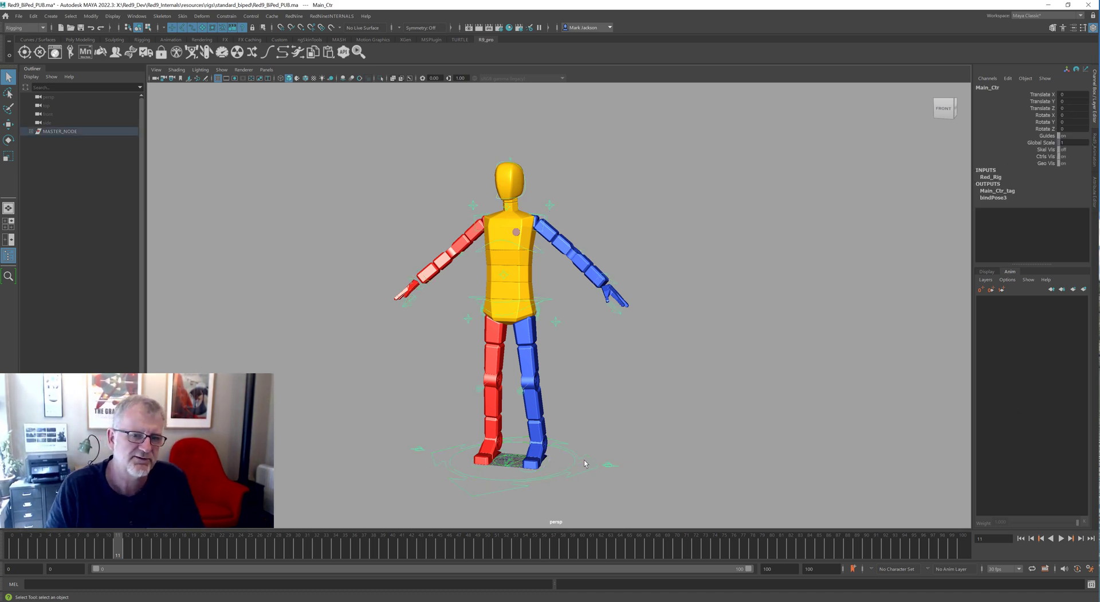
- Open the standard biped WalkSit demo scene from the Red9 demo files
click(332, 16)
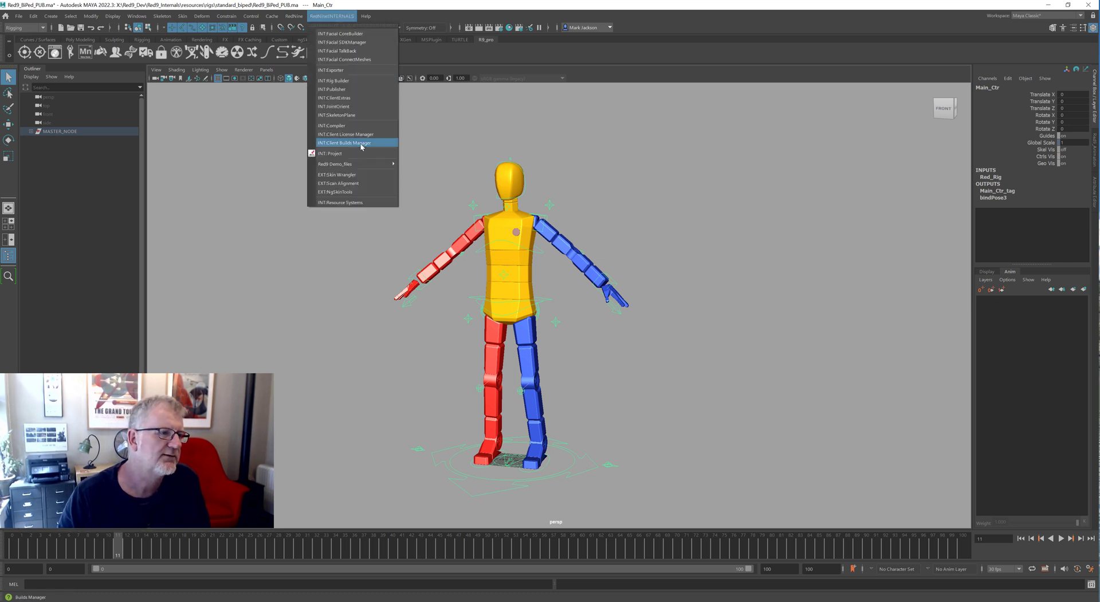
mouse_move(375, 166)
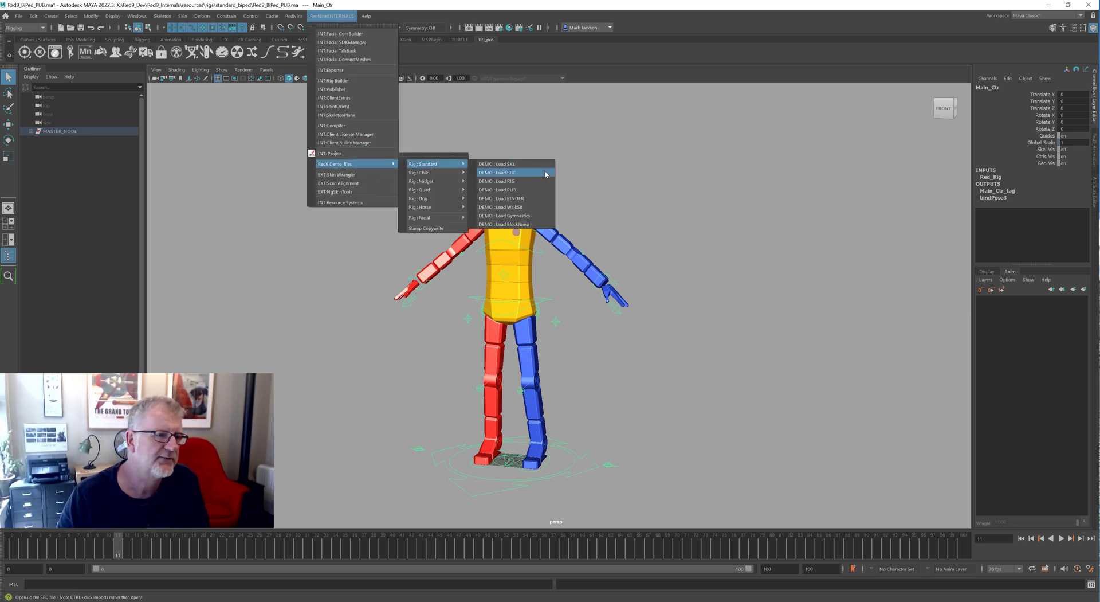
click(510, 212)
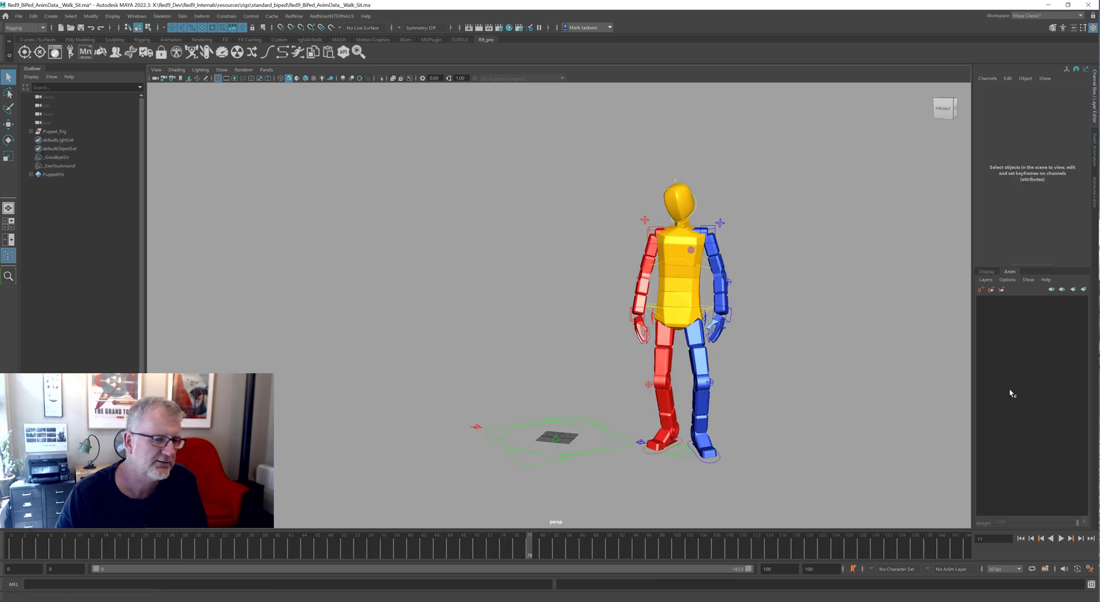
- Select all rig controls, create AnimLayer1 from them, and return to frame 14
right_drag(680, 453, 776, 403)
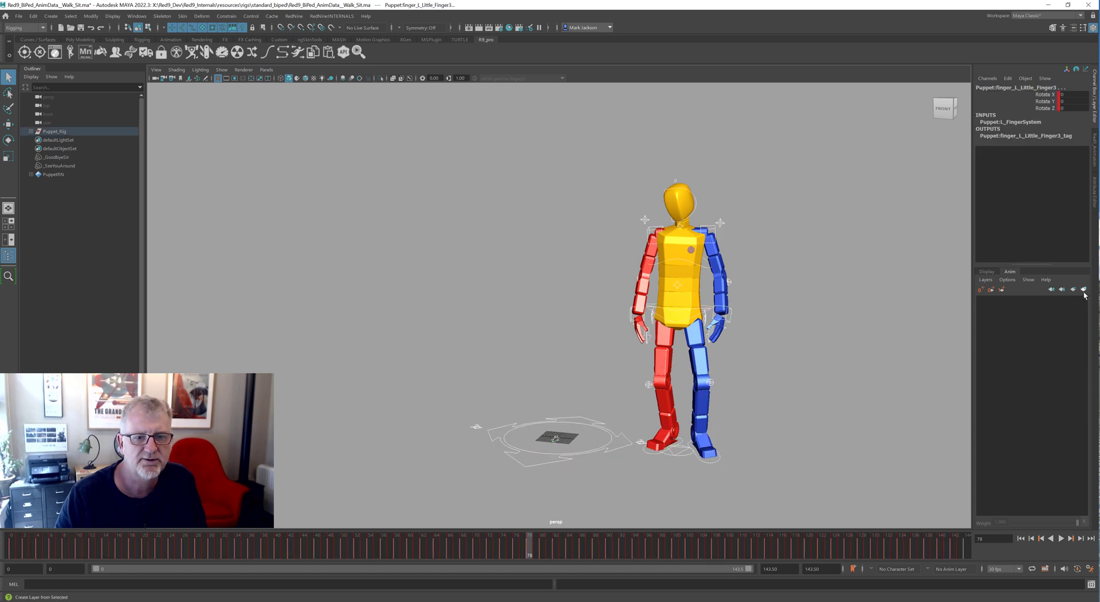
click(1002, 289)
click(1044, 301)
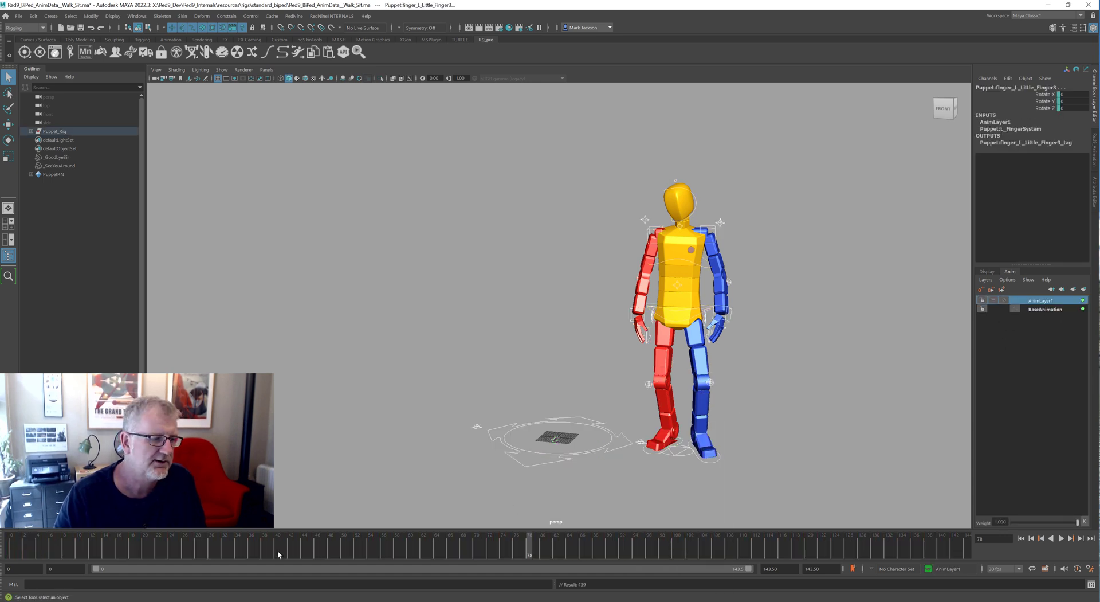
drag(530, 541, 104, 538)
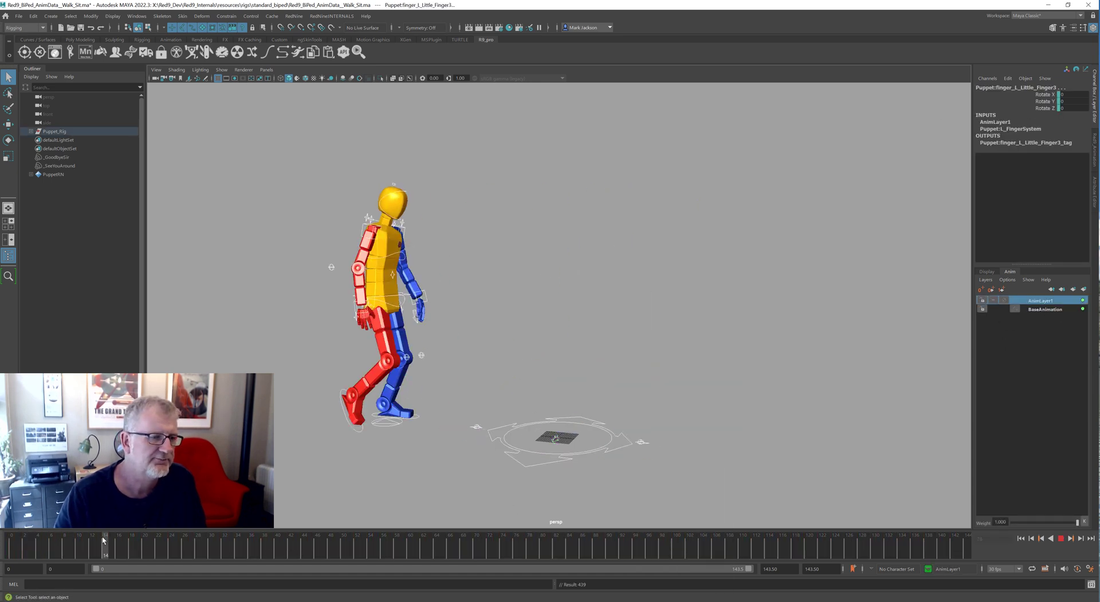
- Open Red9 Animation Save/Load and pick Block_Jump.r9anim (frames 0–123) as the file
click(294, 16)
mouse_move(308, 37)
click(425, 121)
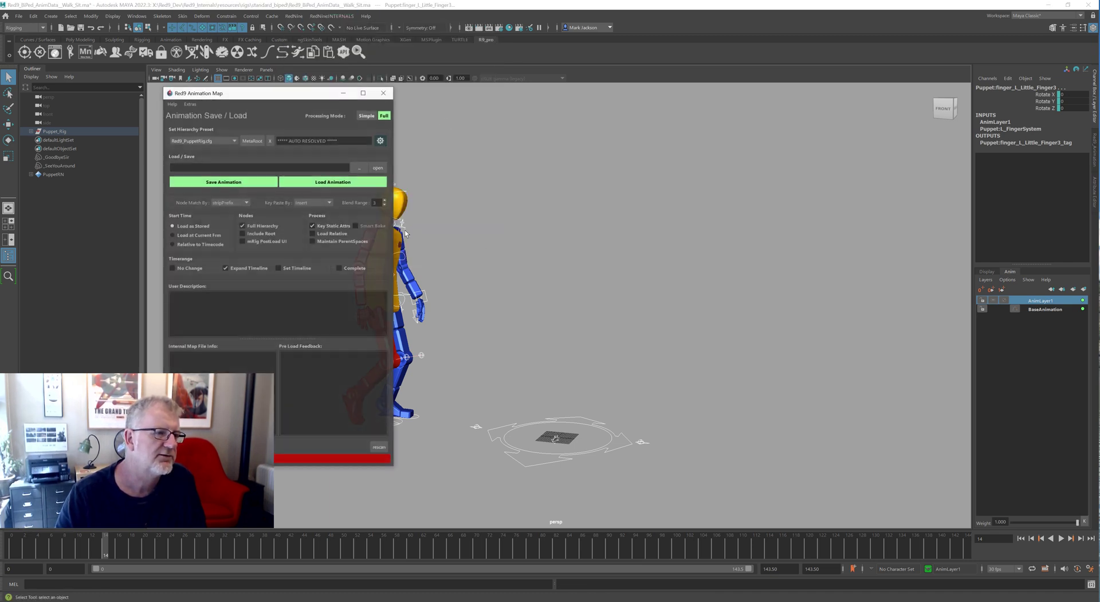
click(359, 167)
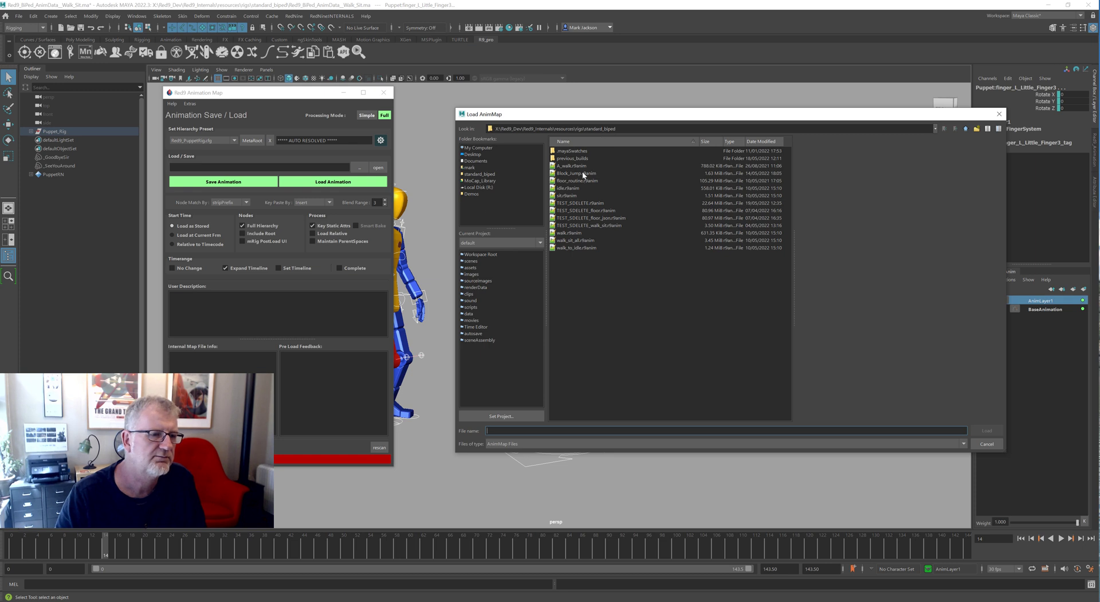
double_click(582, 172)
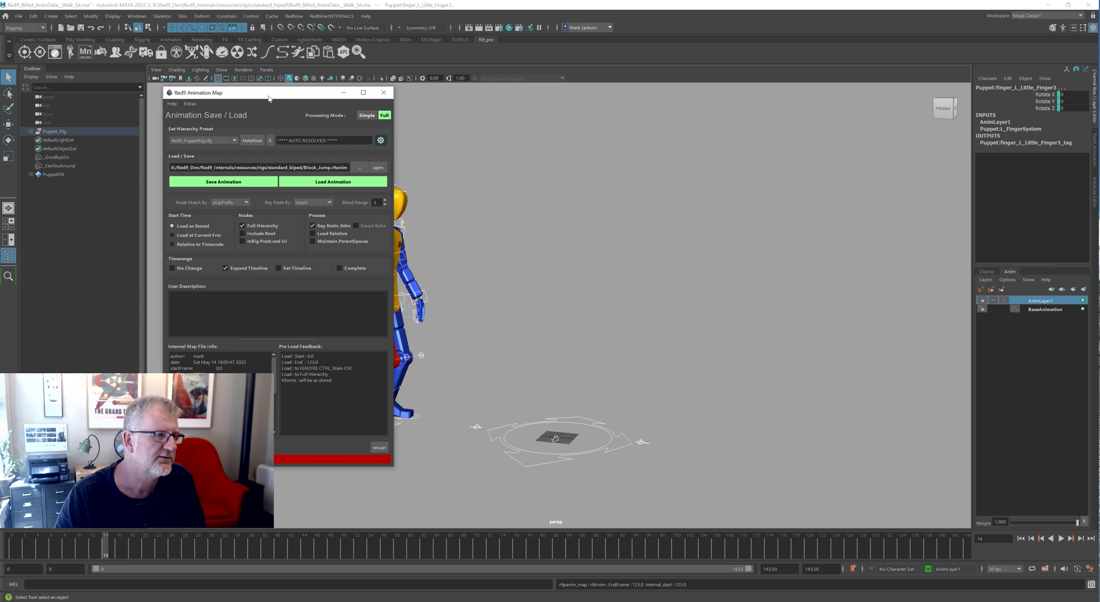
drag(276, 93, 823, 117)
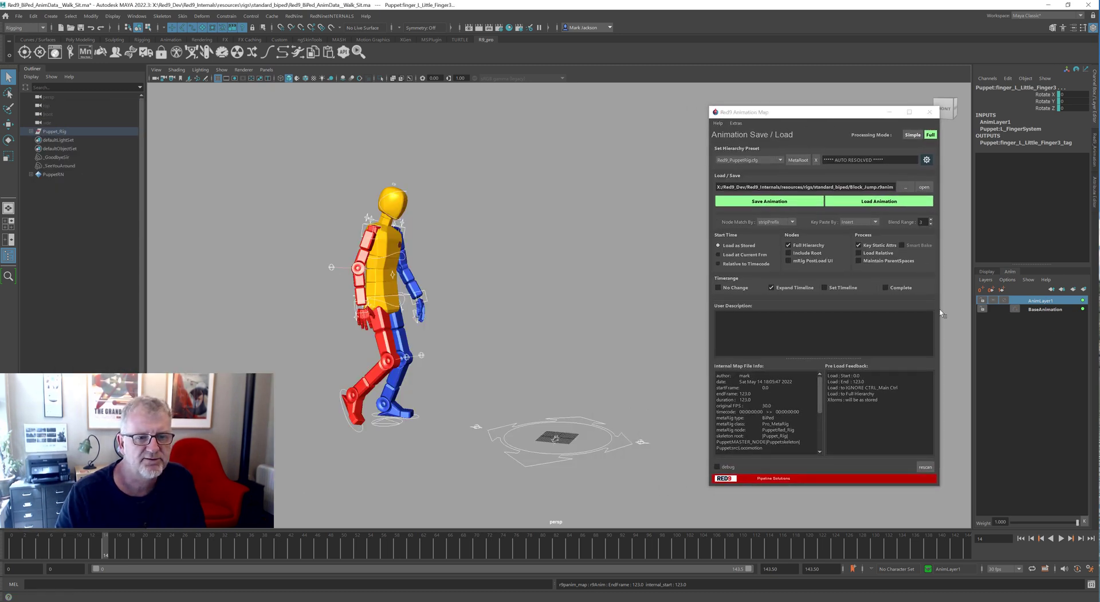
- Load Block_Jump onto AnimLayer1, choosing Continue without Merge for the anim layers
click(872, 201)
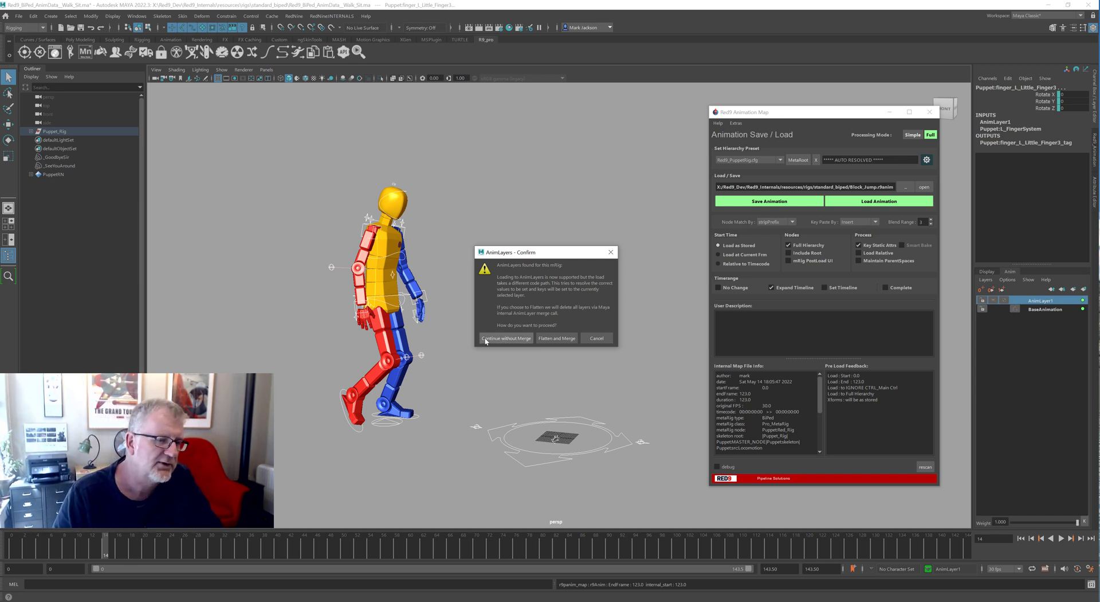
click(507, 337)
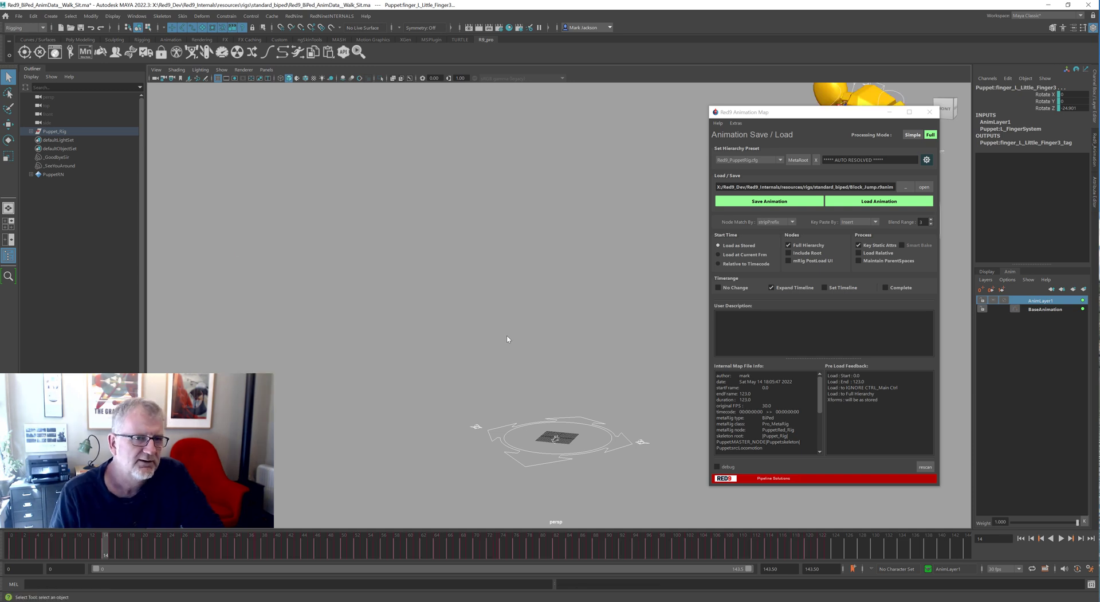
- Scrub through the timeline to preview the Block_Jump animation
drag(839, 114, 165, 138)
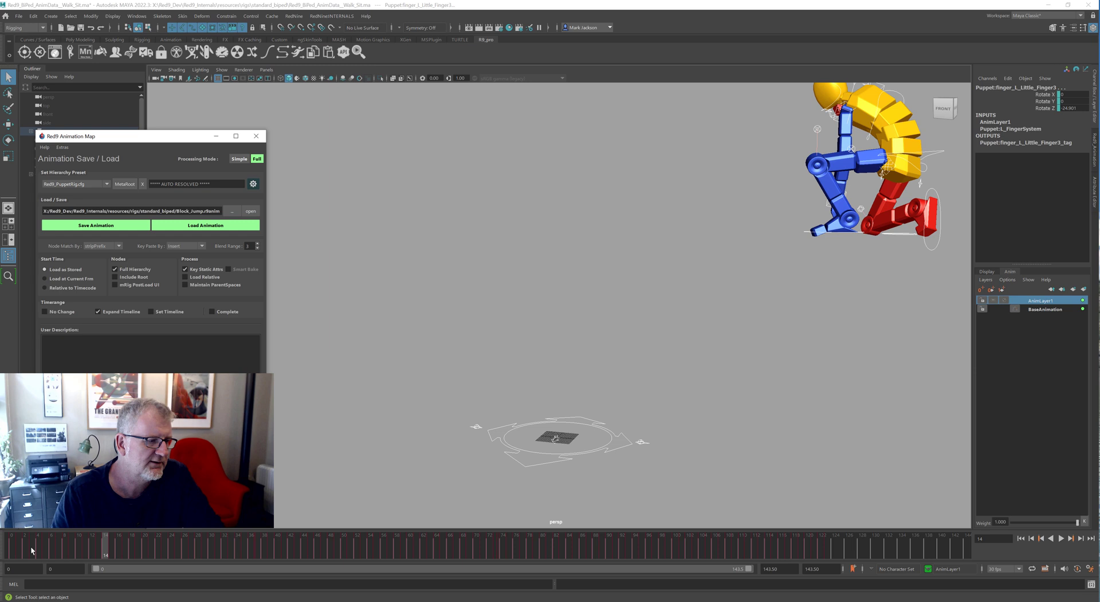
drag(30, 546, 531, 553)
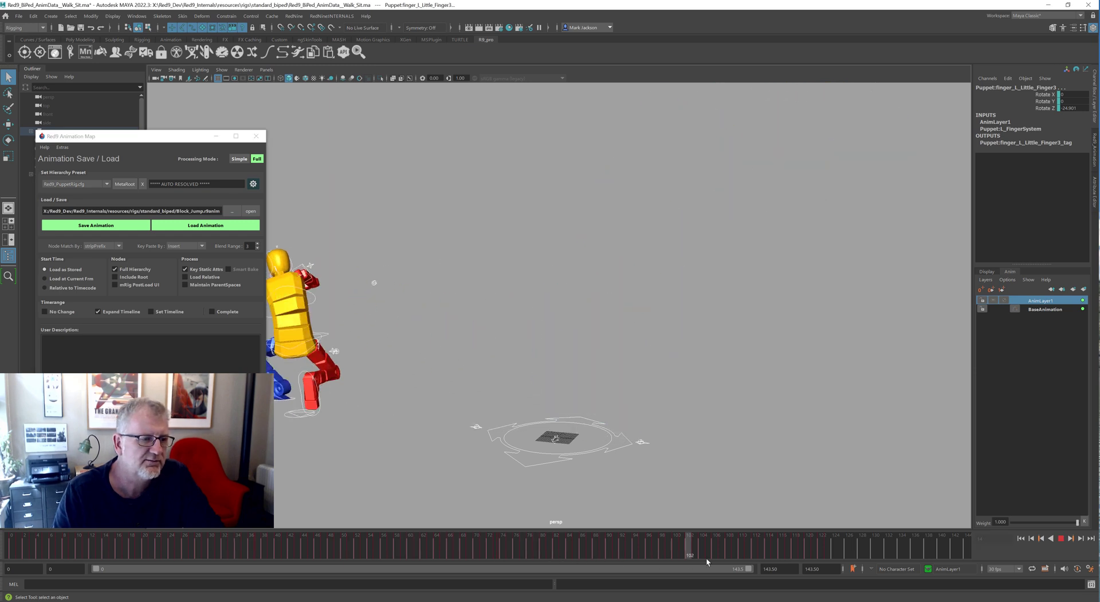
key(Escape)
- Play with AnimLayer1 muted to see the walk, unmute it, and make BaseAnimation active
click(1003, 302)
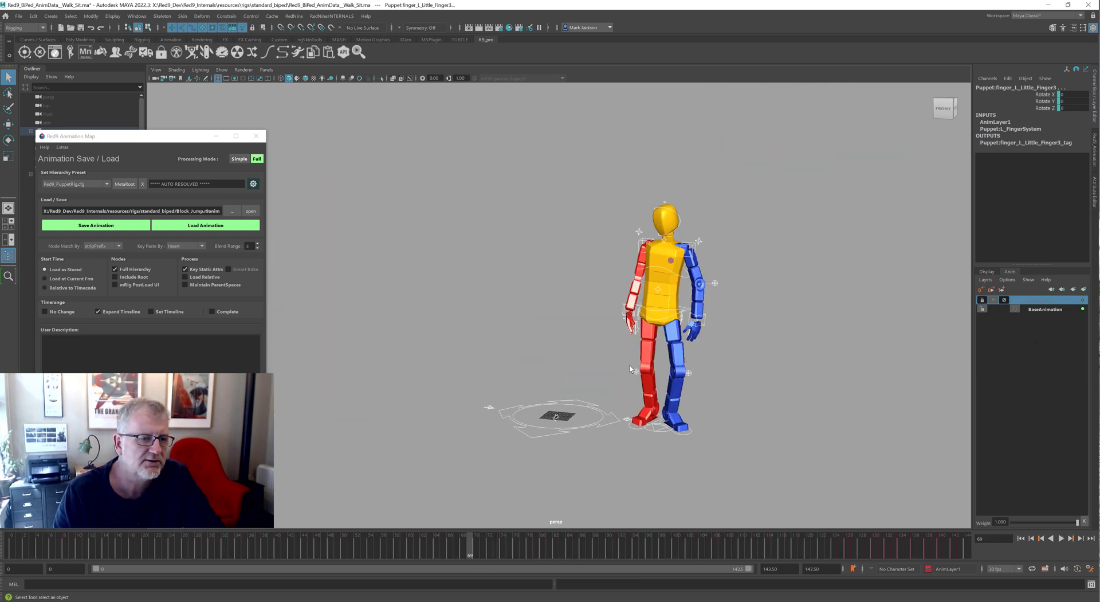
key(alt+v)
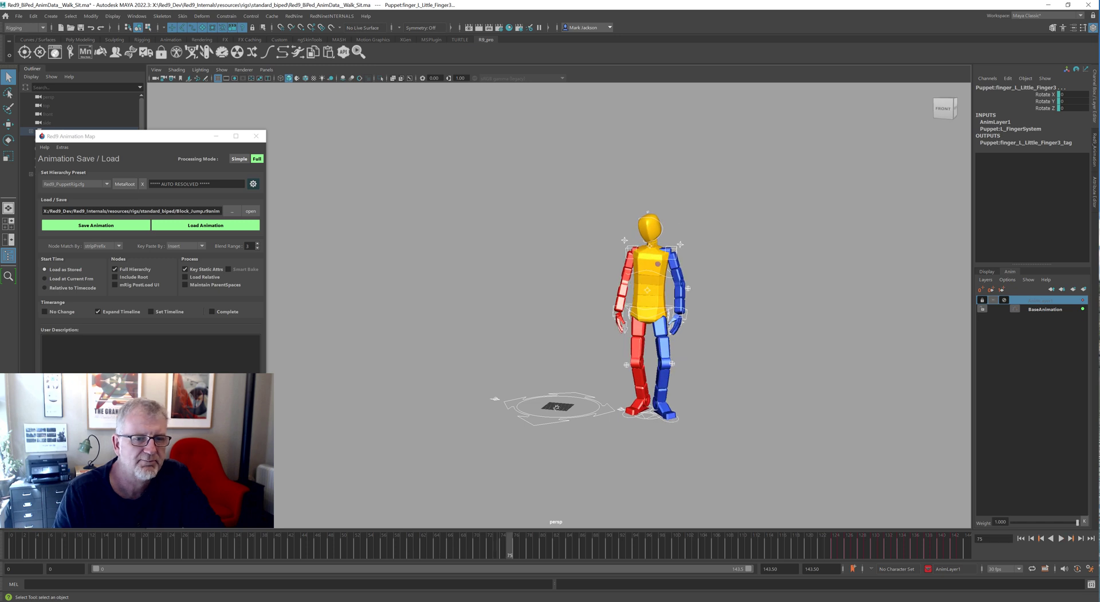
key(Escape)
click(1004, 299)
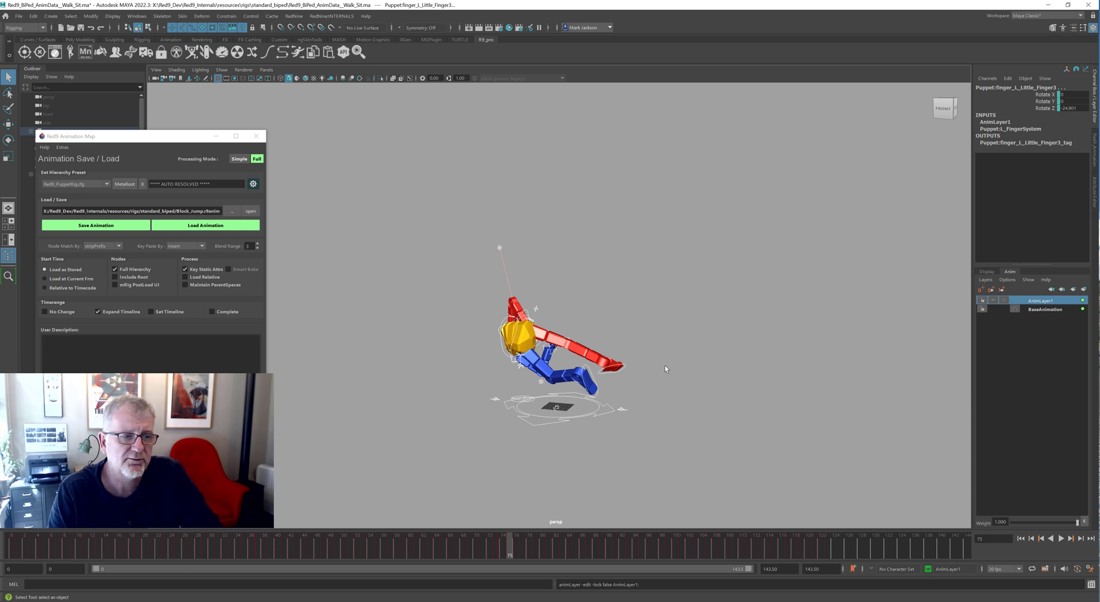
click(1044, 309)
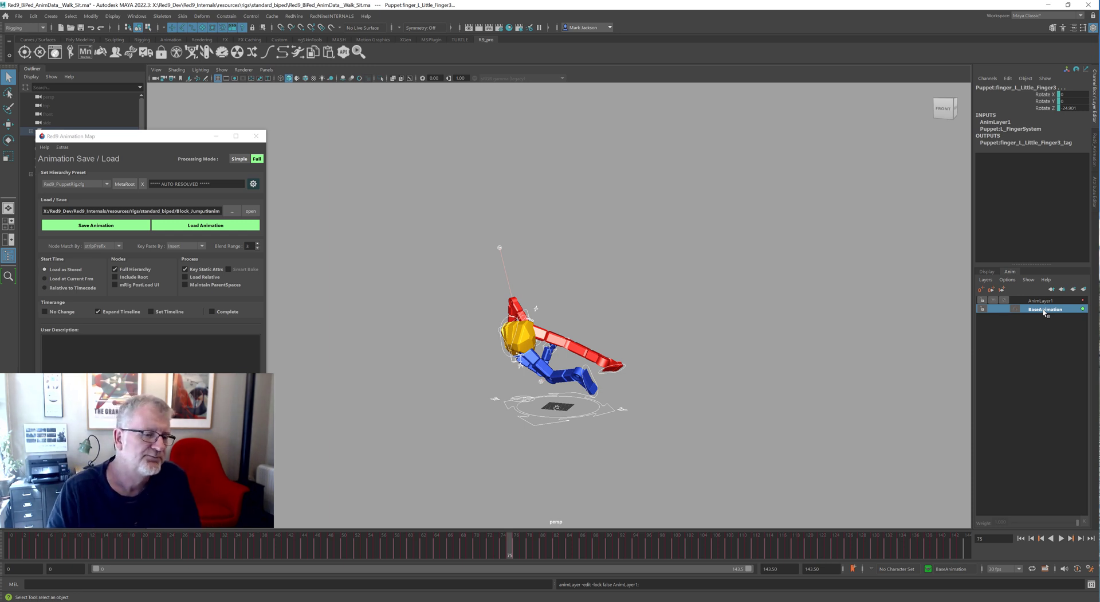
- Reopen the standard biped PUB rig scene and select all its controls
click(331, 16)
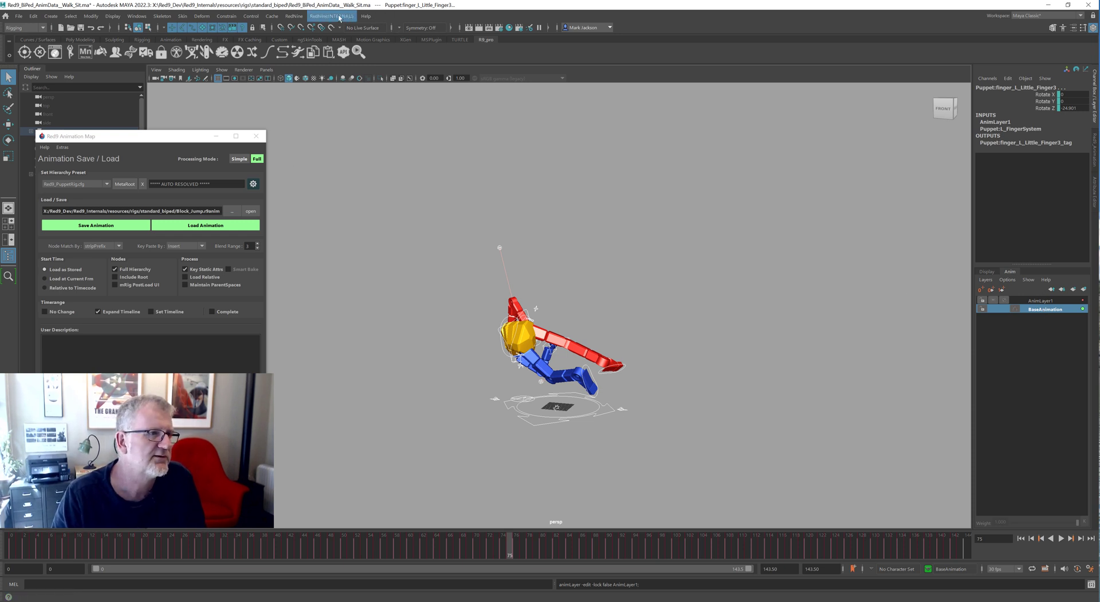
mouse_move(351, 165)
mouse_move(438, 156)
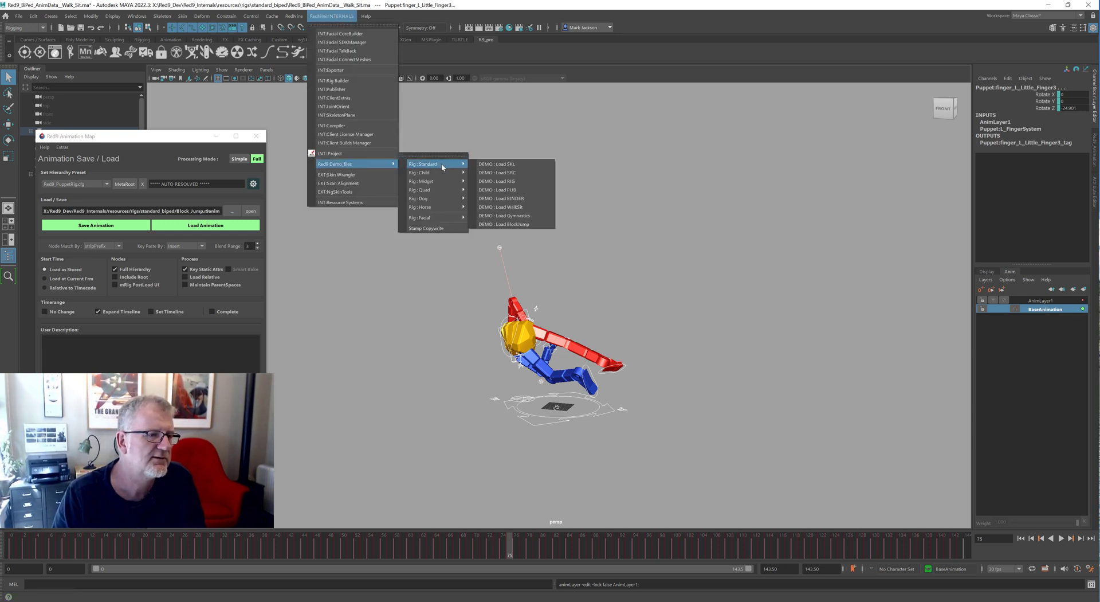
click(500, 195)
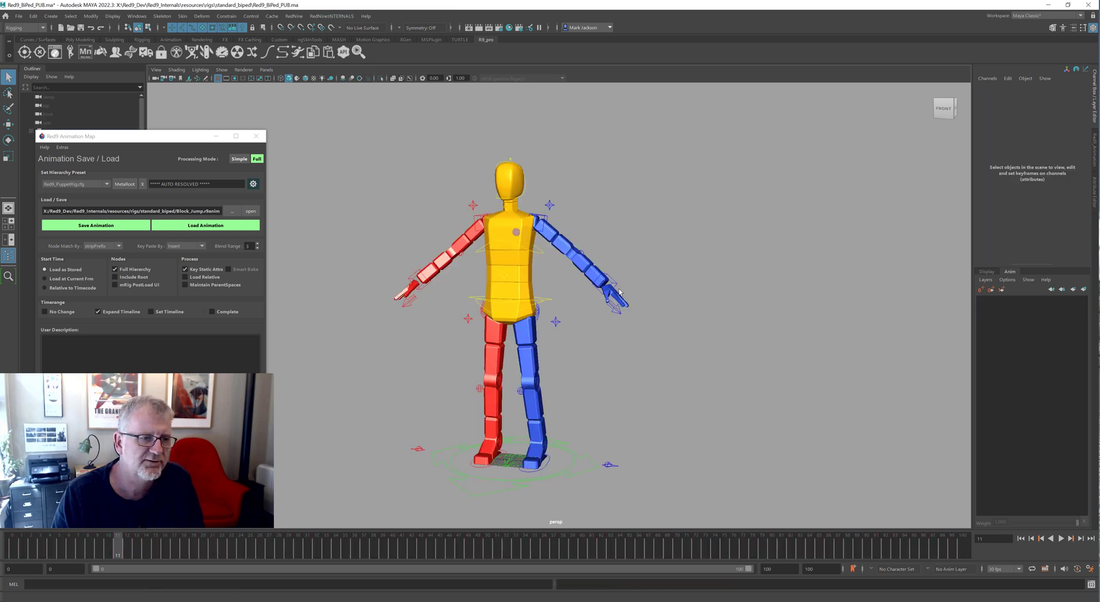
right_drag(609, 283, 646, 298)
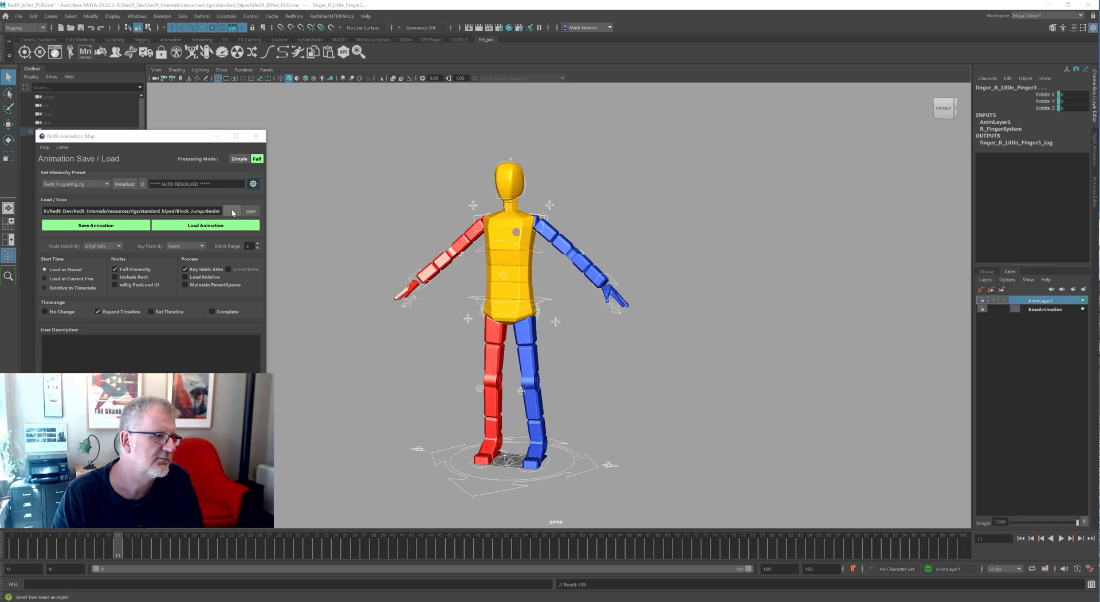
- Load walk_sit_all.r9anim onto the rig without merging the anim layers
click(232, 211)
double_click(575, 240)
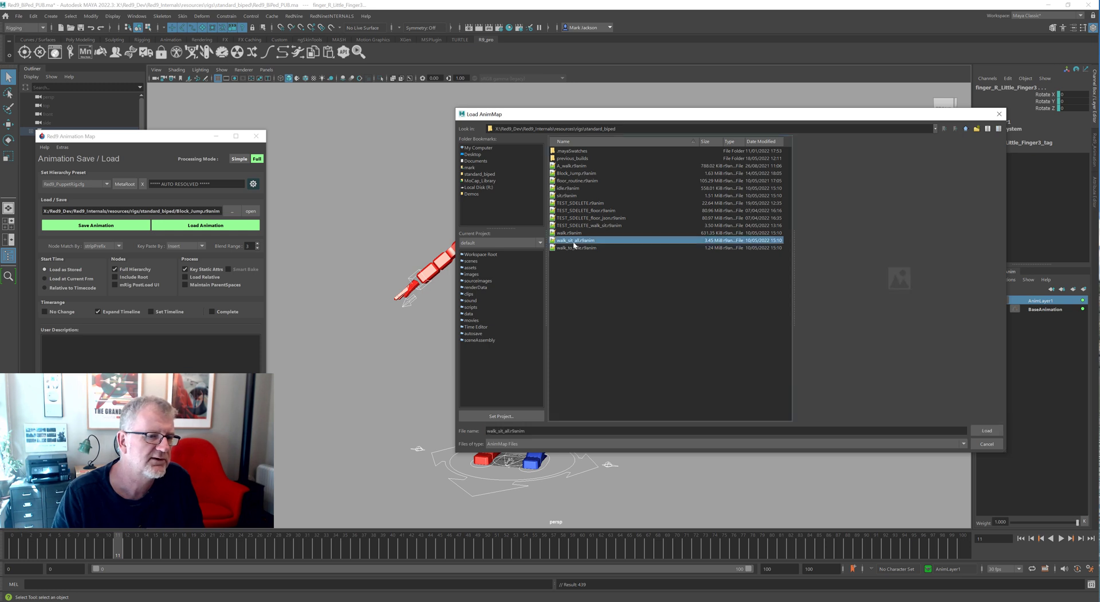
click(197, 226)
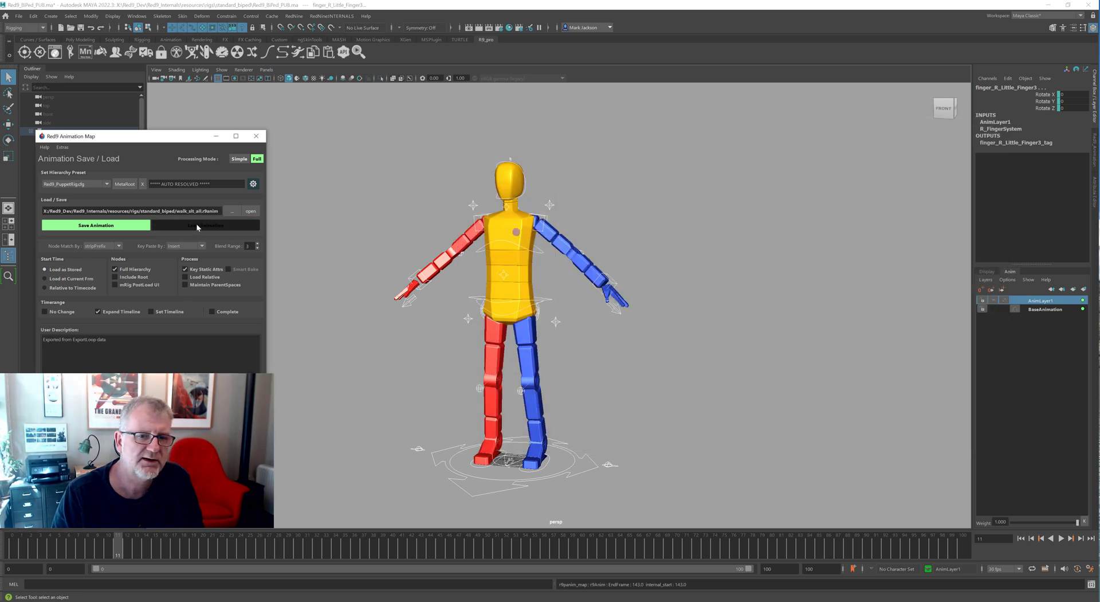
click(506, 338)
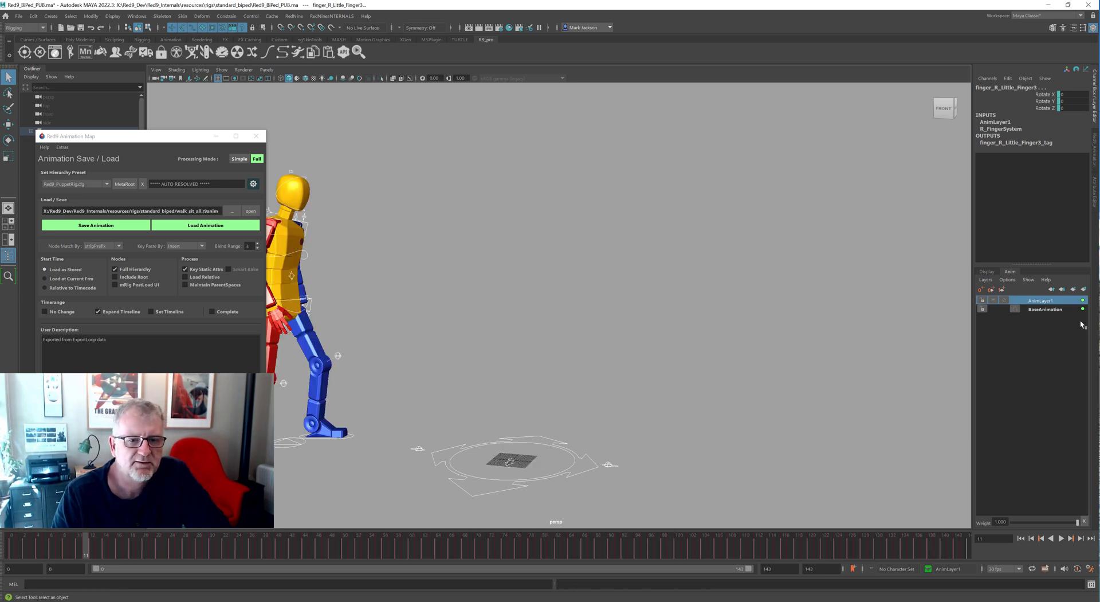
- Create AnimLayer2, mute AnimLayer1, and load Block_Jump.r9anim onto the new layer
click(1083, 289)
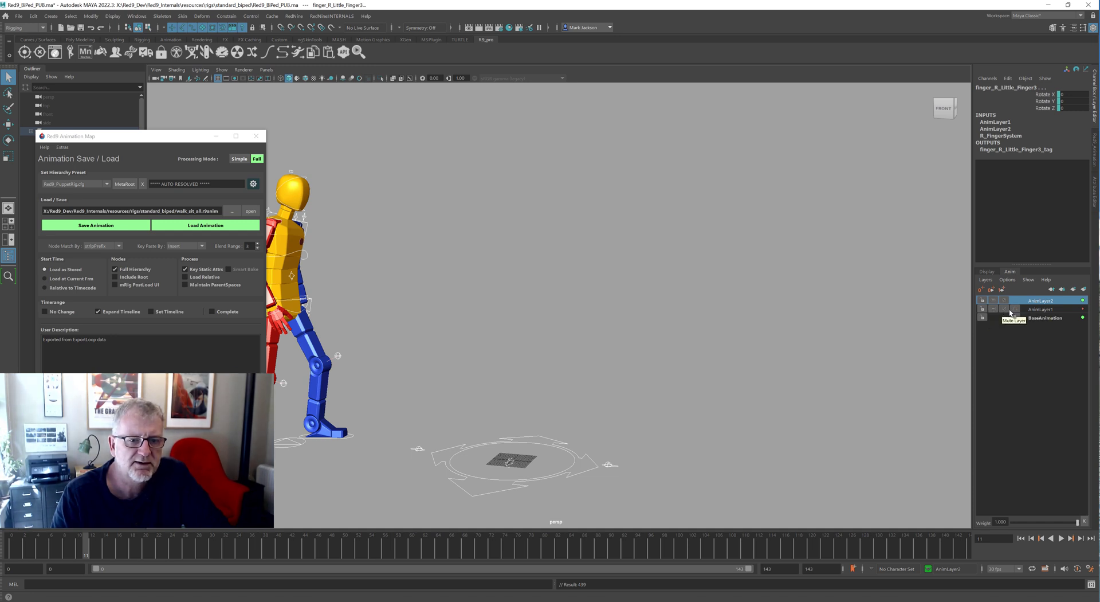
click(1004, 309)
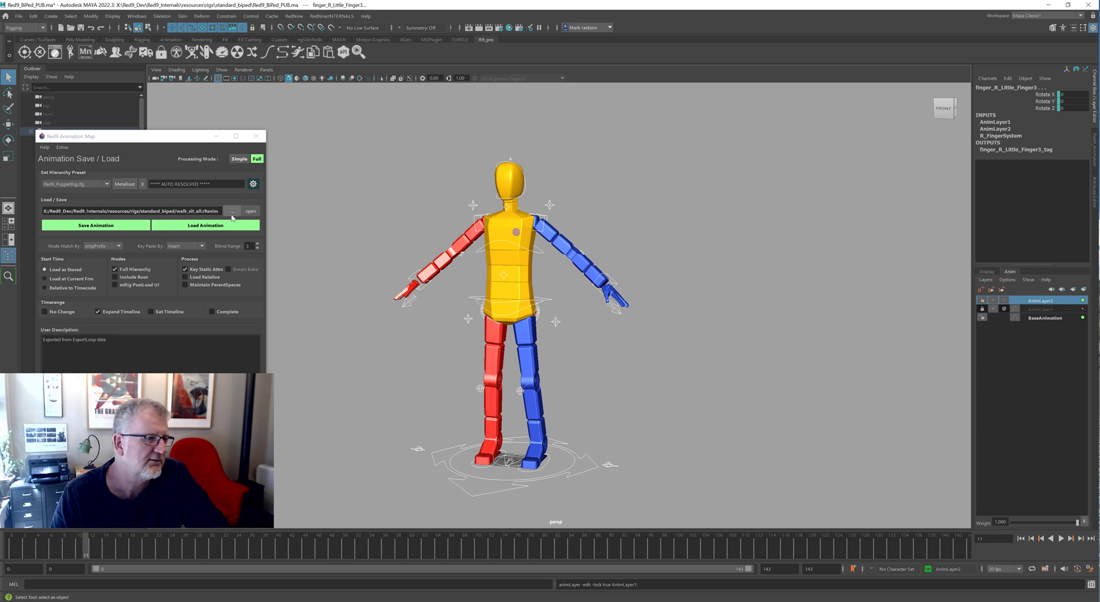
click(232, 212)
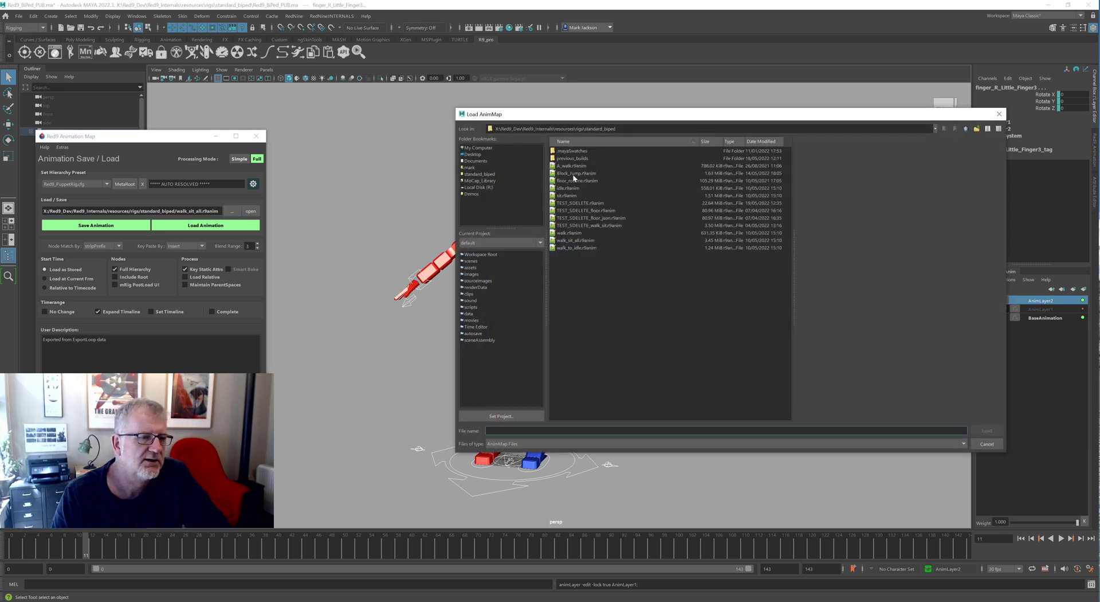
double_click(573, 173)
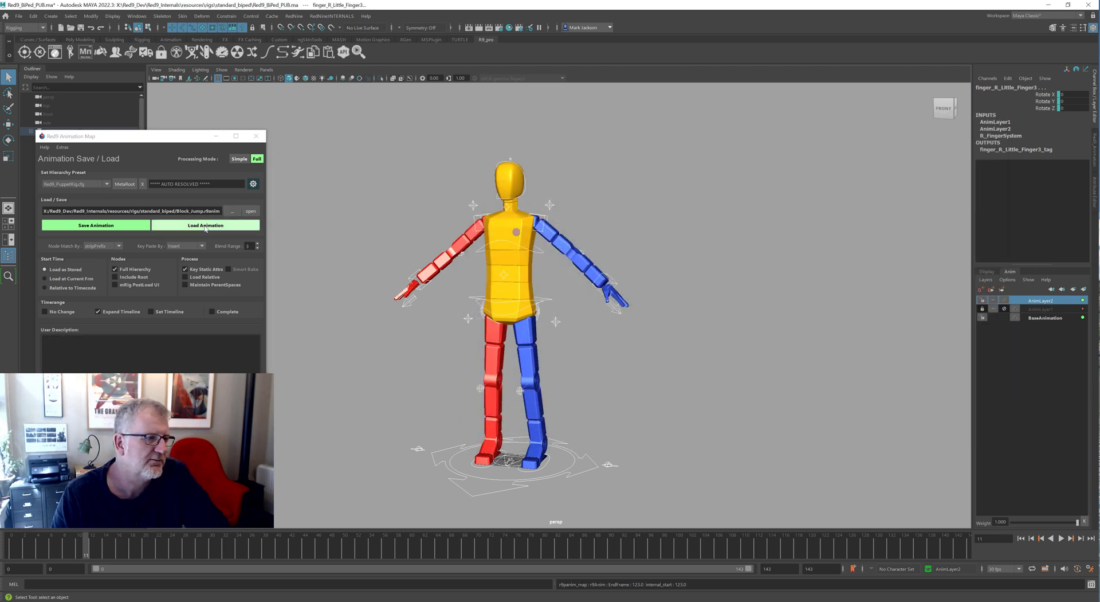
click(205, 225)
click(505, 339)
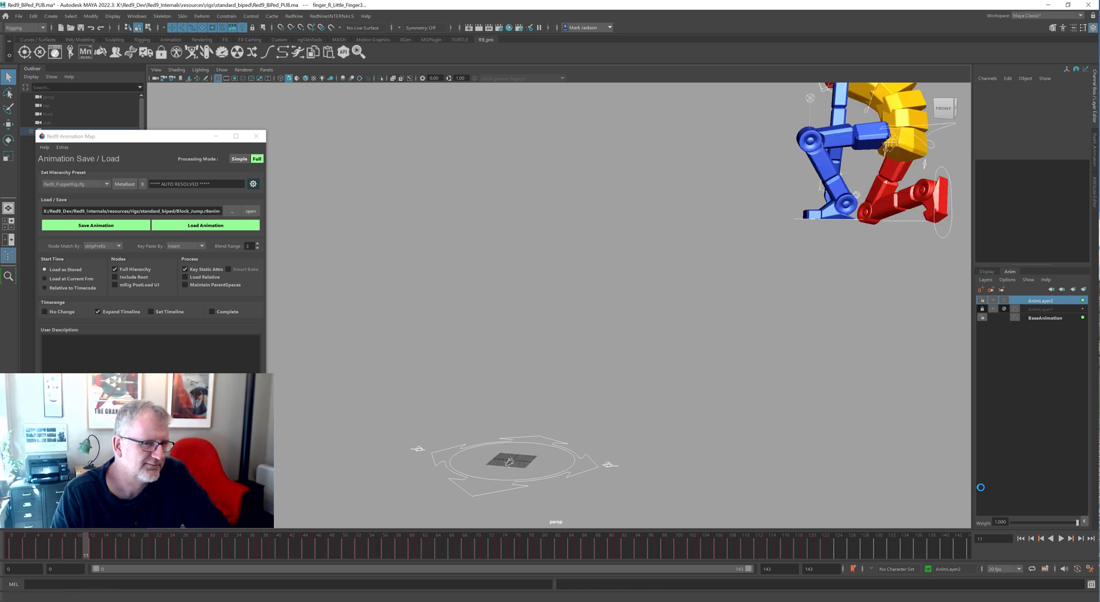
- Play the animation, then solo AnimLayer1 and scrub to preview the walk on its own
key(alt+v)
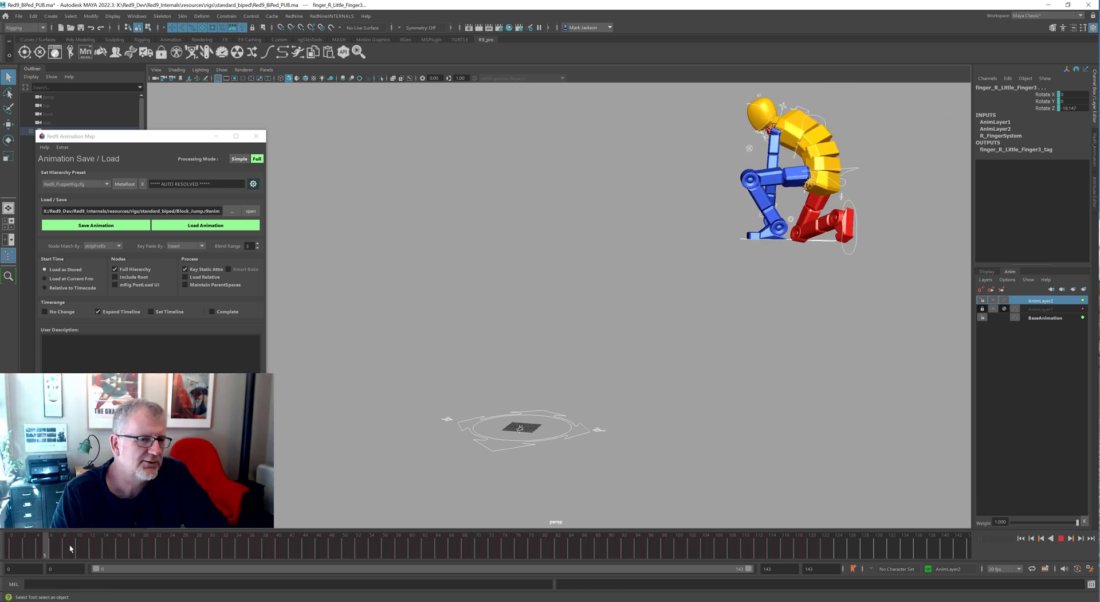
key(alt+v)
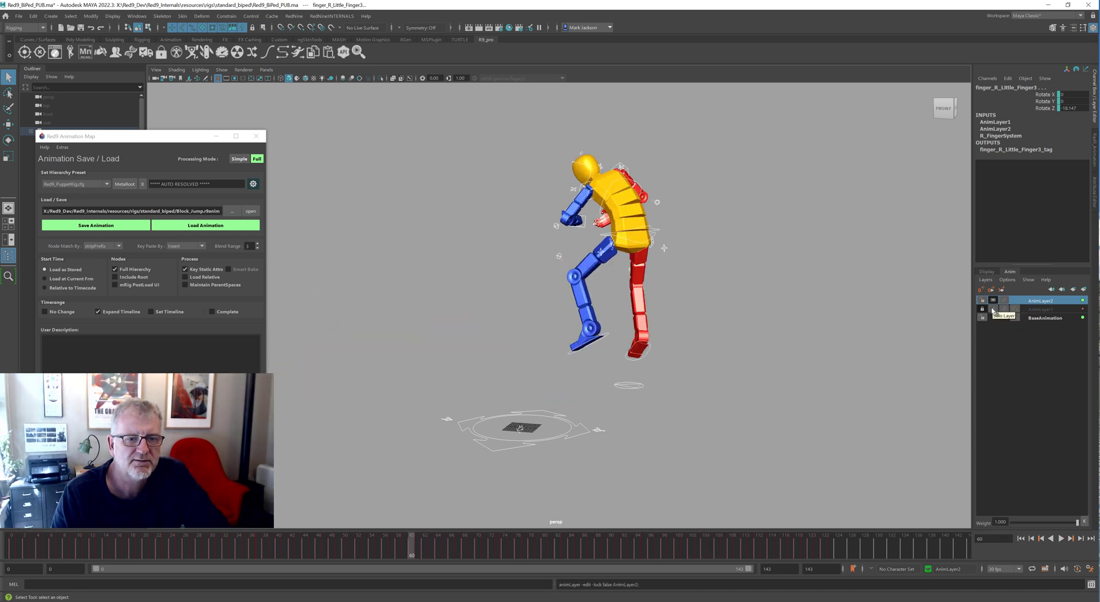
click(998, 302)
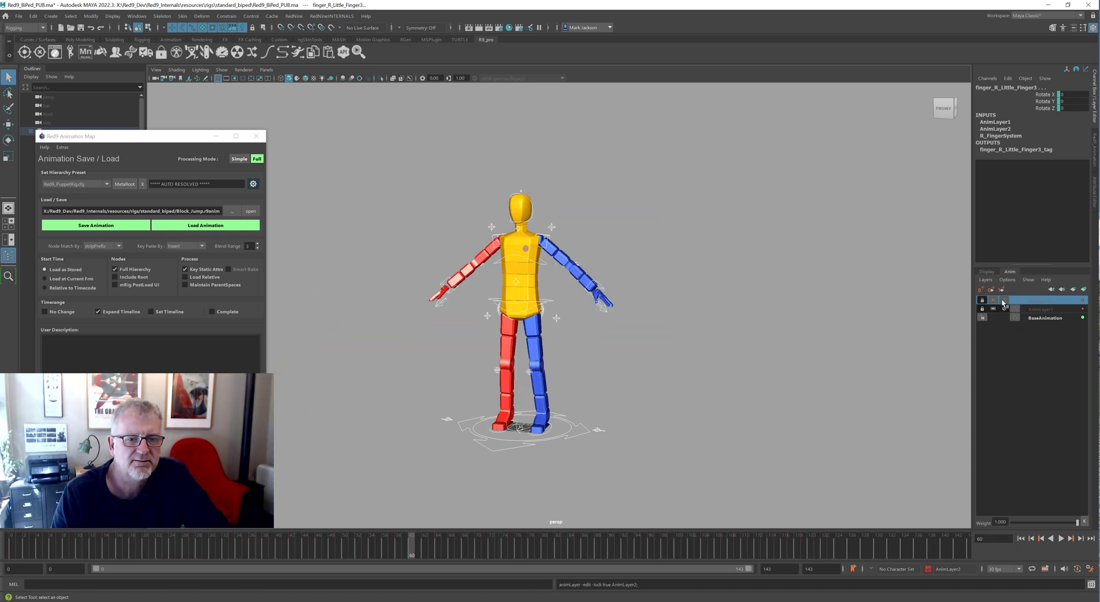
click(1004, 309)
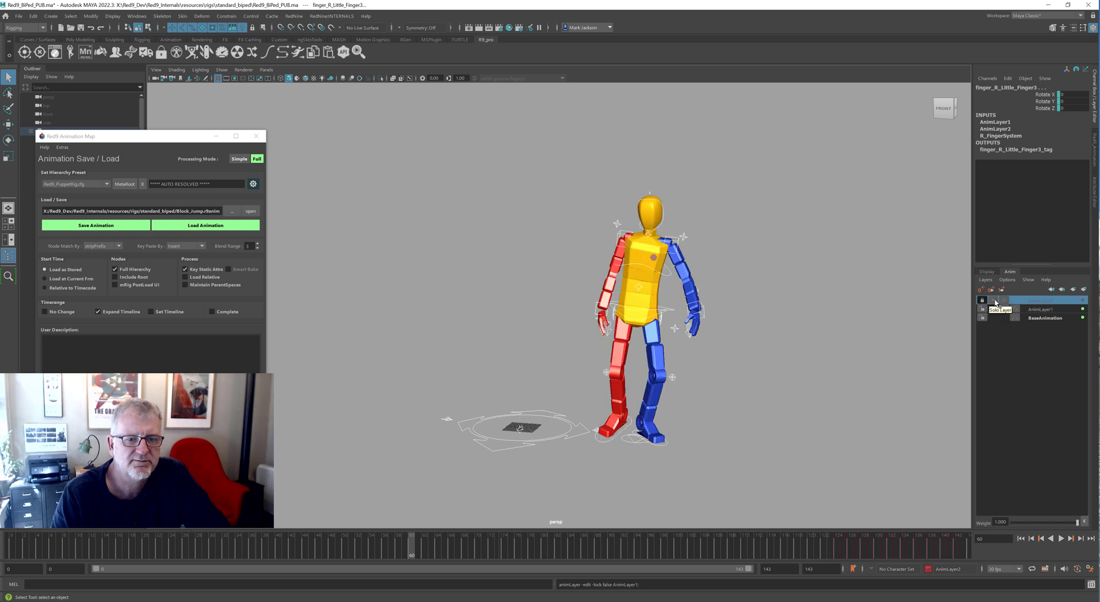
drag(54, 546, 497, 553)
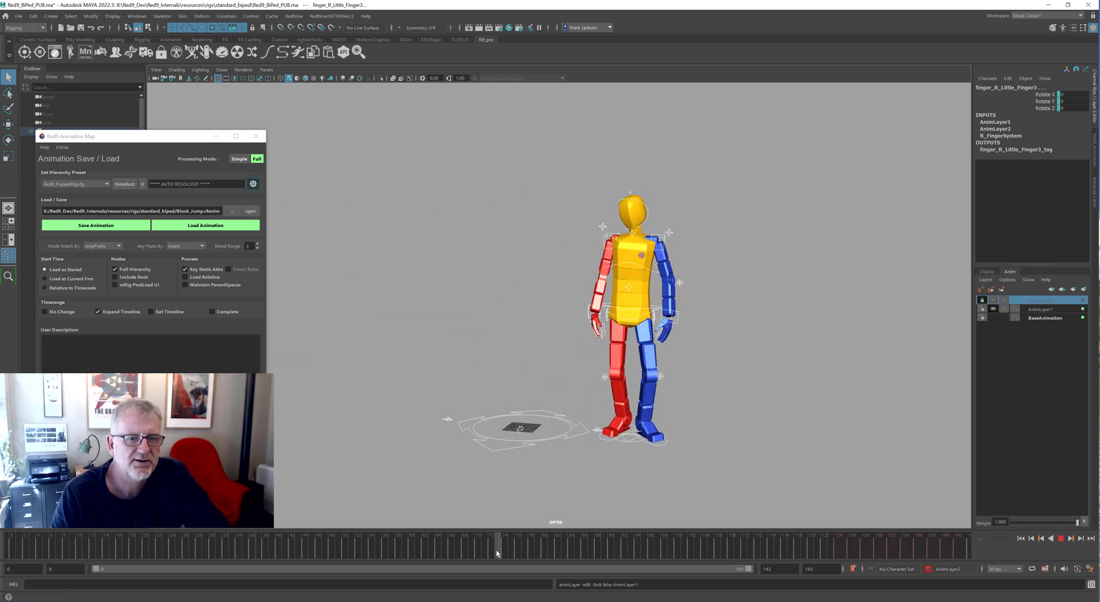
click(1003, 309)
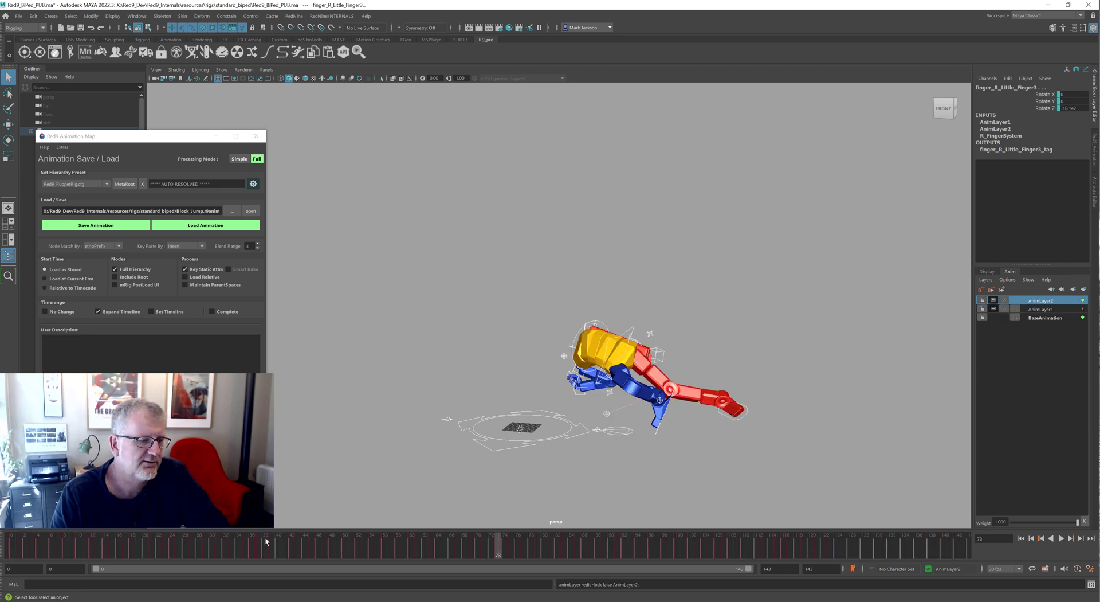
- At frame 27, mute and lock AnimLayer1, then play only the block jump
key(comma)
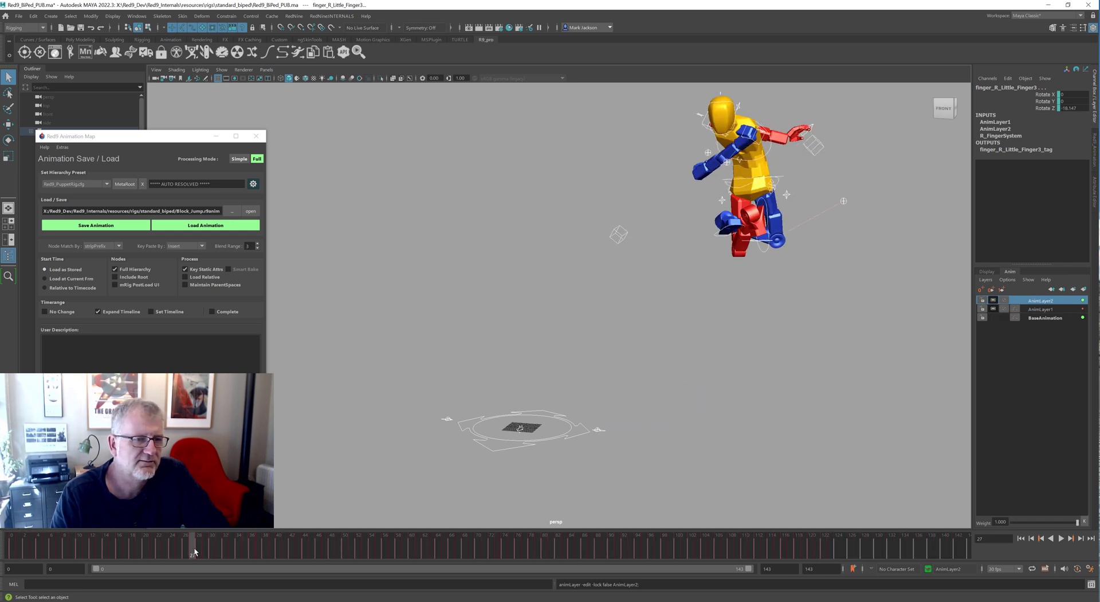
click(1003, 310)
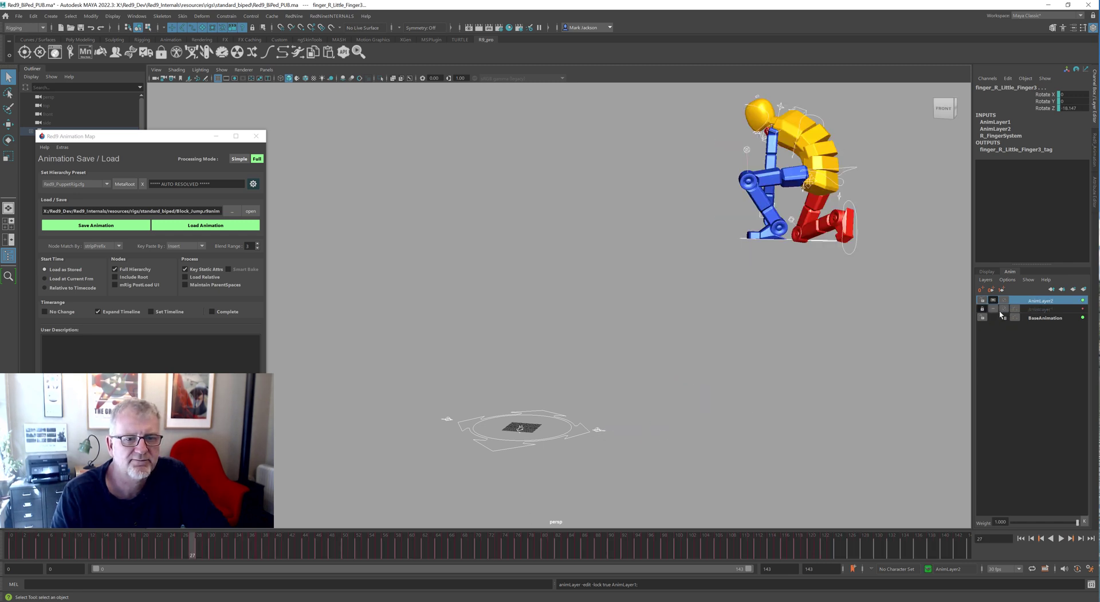
click(983, 310)
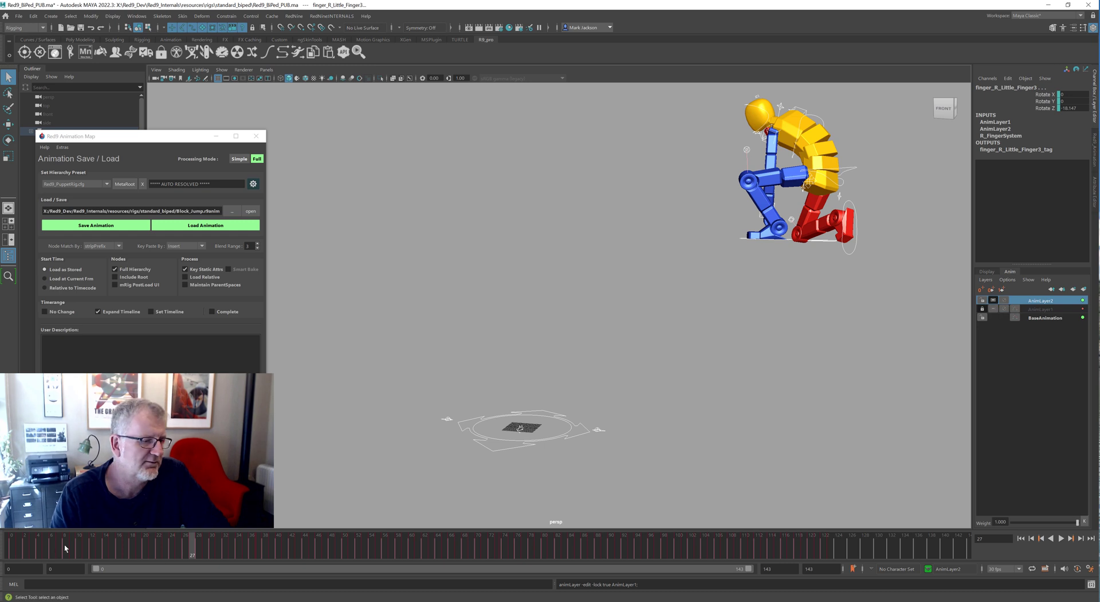
key(alt+v)
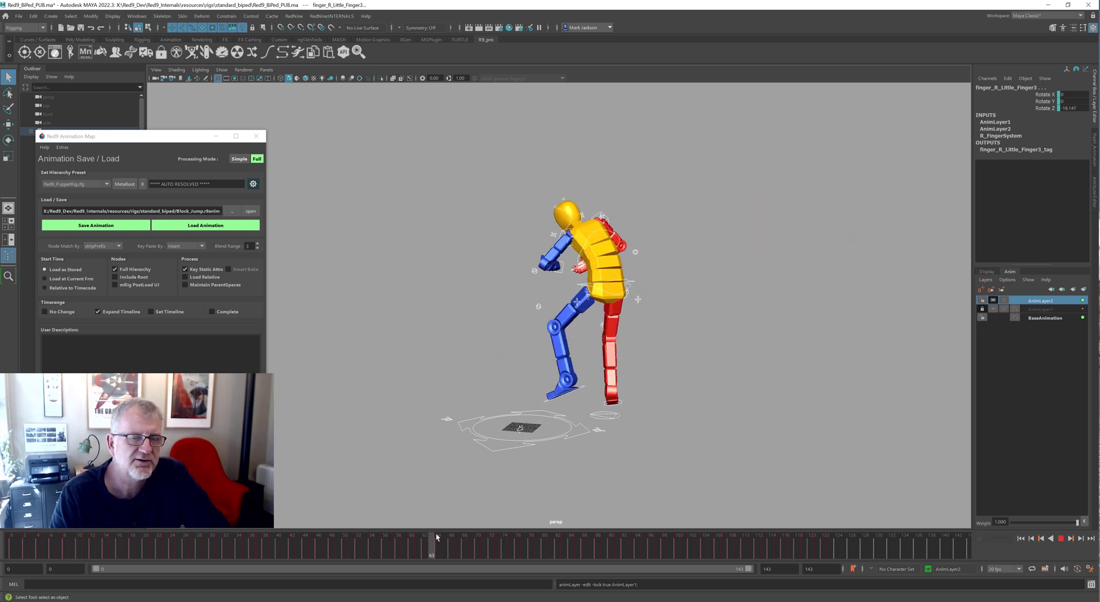
key(alt+v)
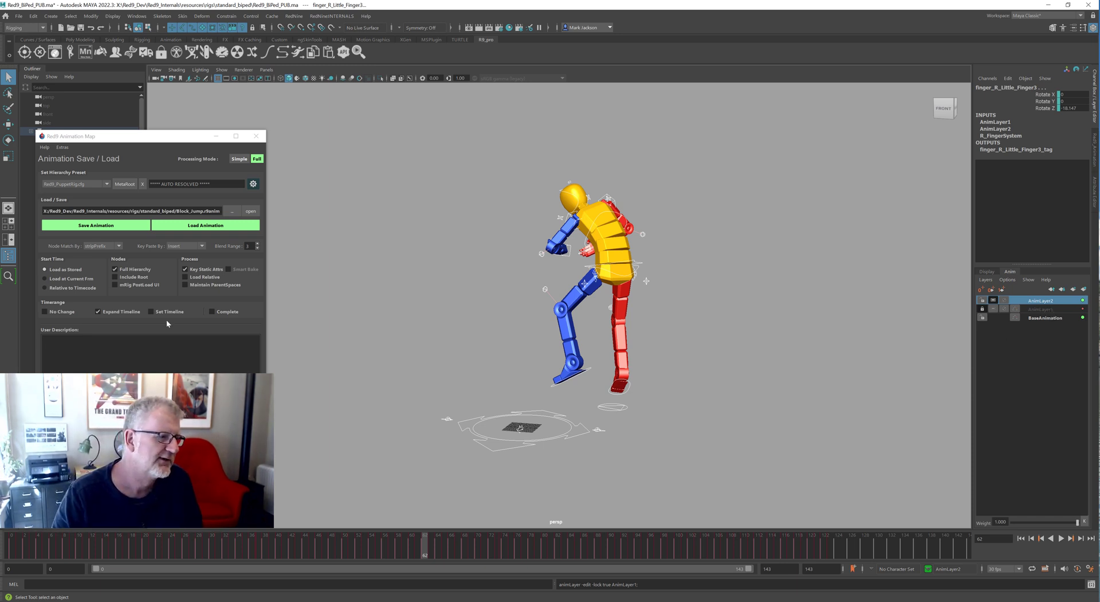
- Enable Maintain ParentSpaces and open the standard biped WalkSit demo scene
click(215, 286)
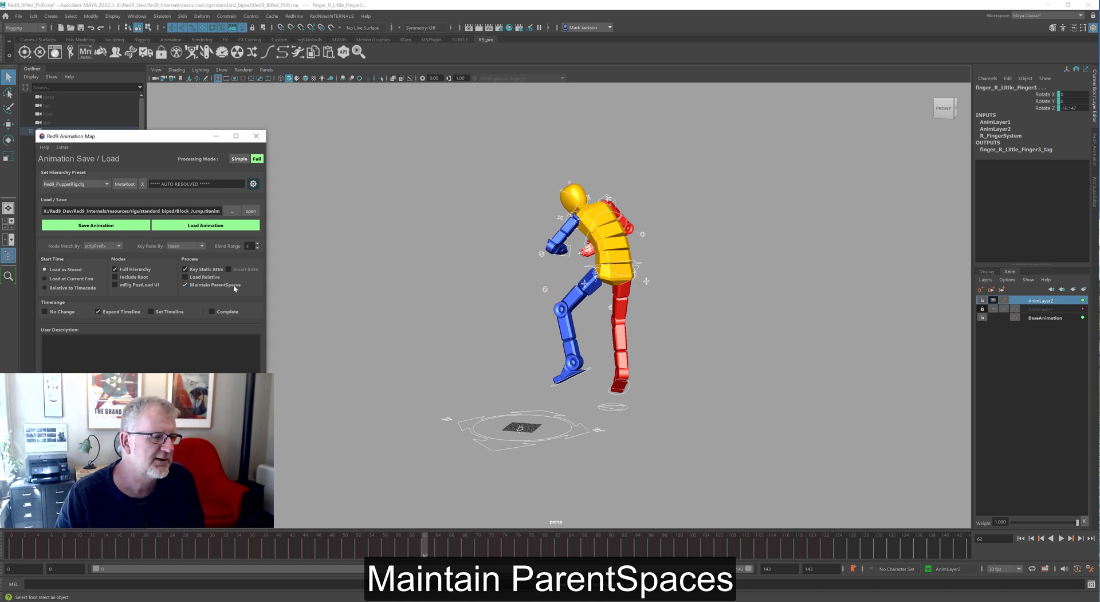
click(332, 16)
mouse_move(356, 164)
mouse_move(435, 165)
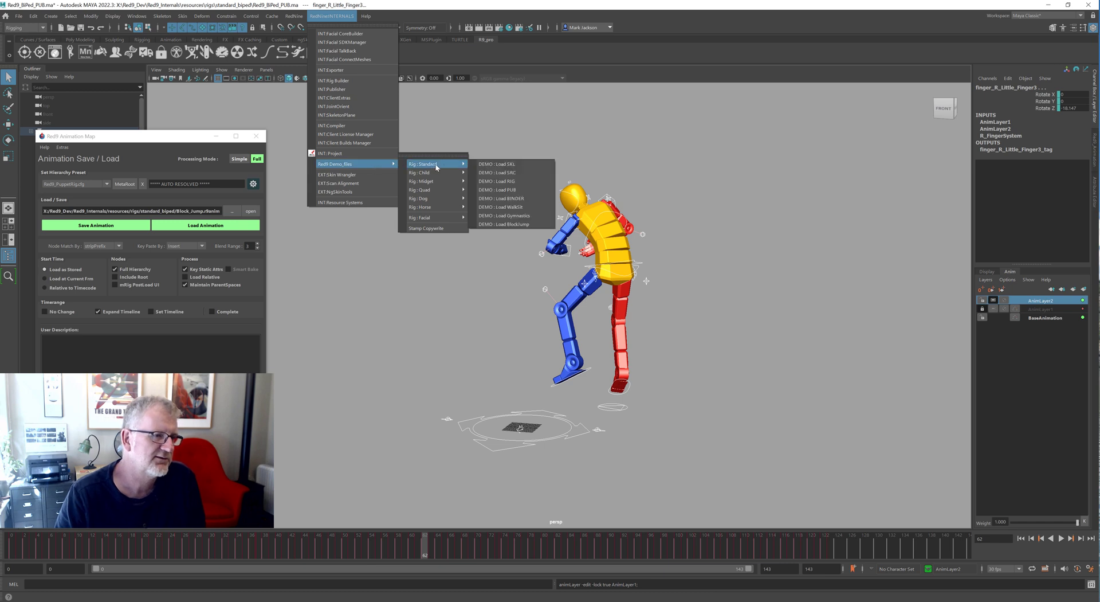
click(529, 207)
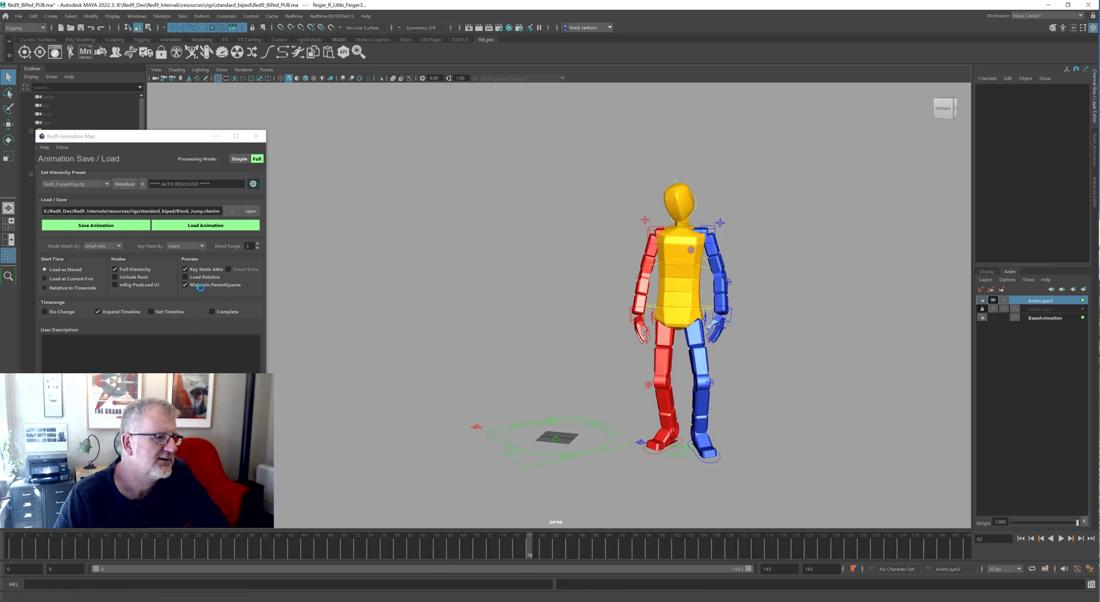
- At frame 57, select L_Wrist_Ctr and switch its Parent space to Hips
click(632, 322)
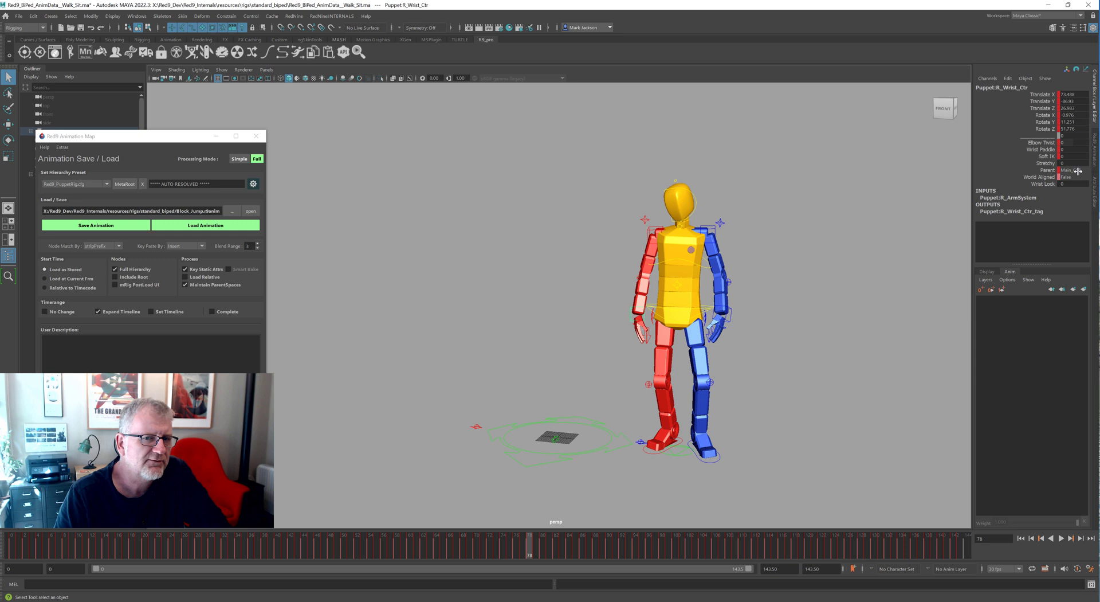
click(390, 543)
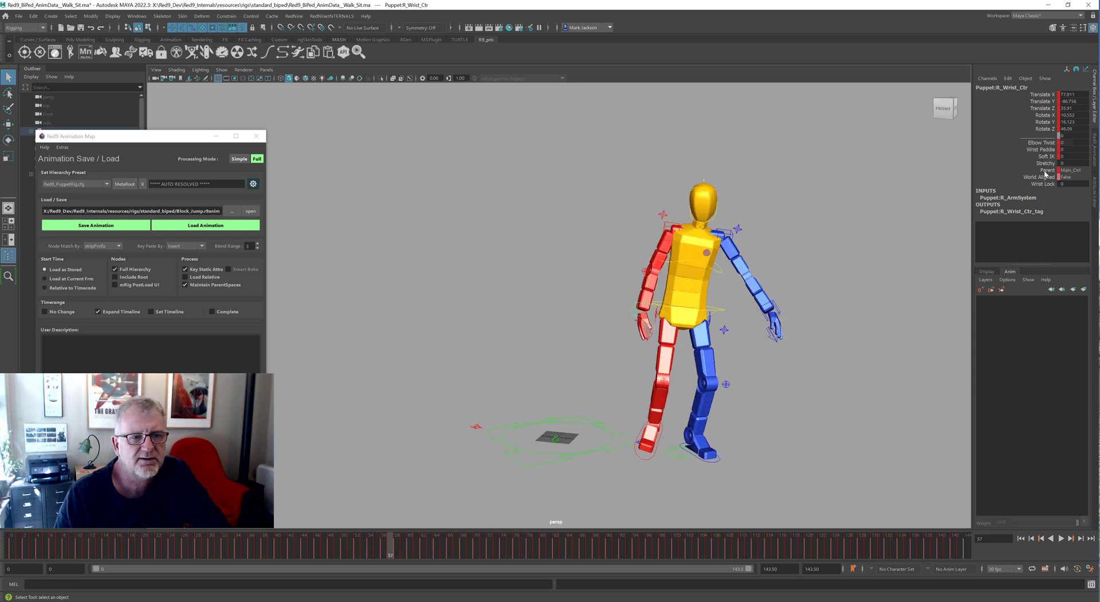
click(779, 304)
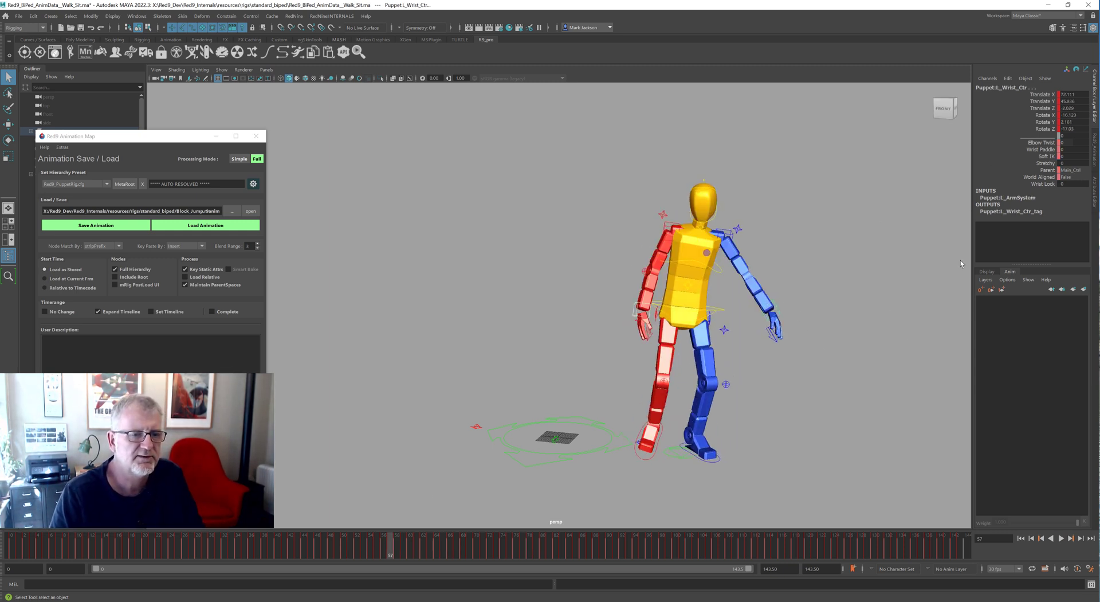
click(1047, 170)
right_click(1046, 170)
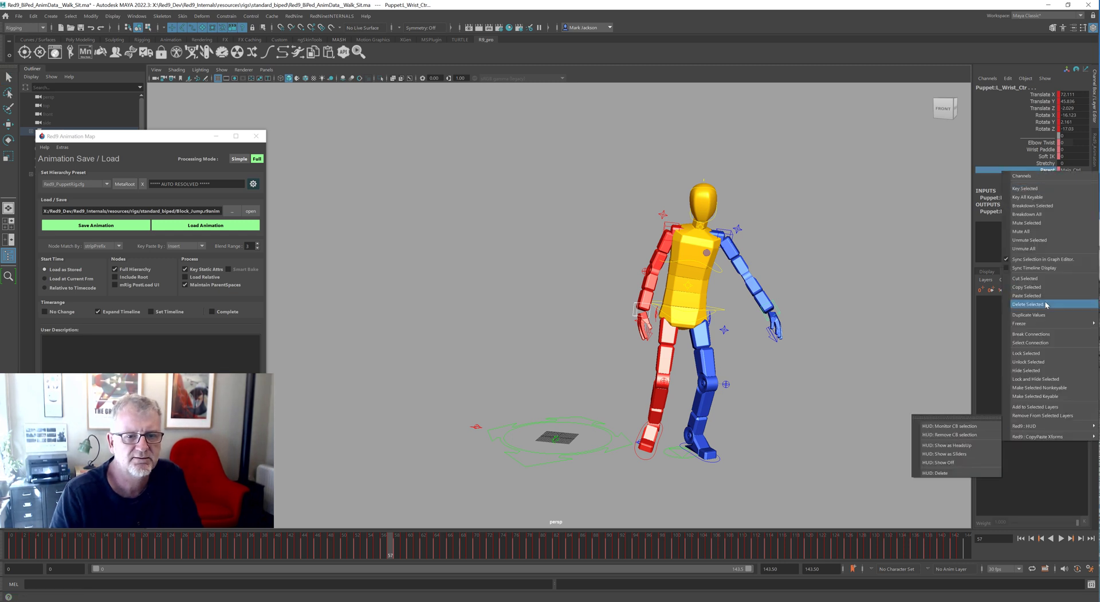
click(957, 424)
click(1072, 170)
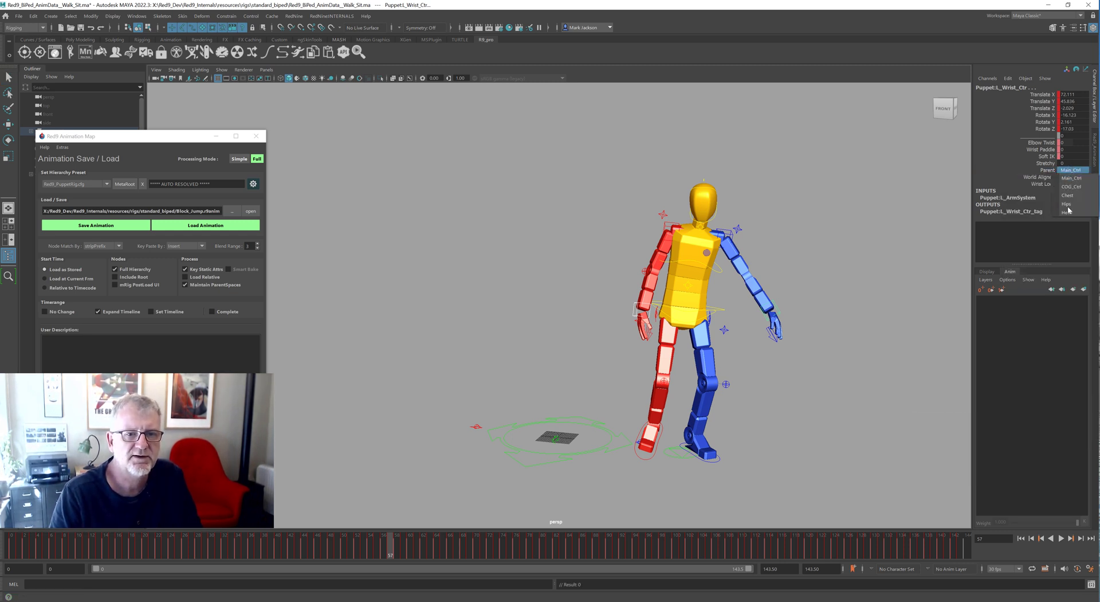
click(1067, 204)
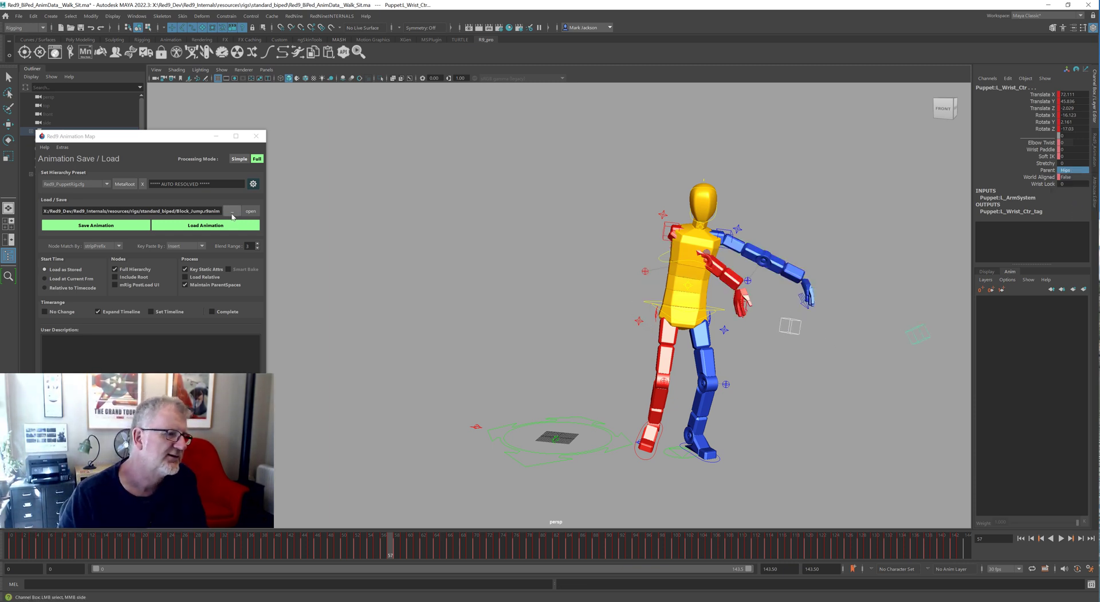
- Pick walk_sit_all.r9anim and load it onto the rig with parent spaces maintained
click(232, 211)
click(565, 241)
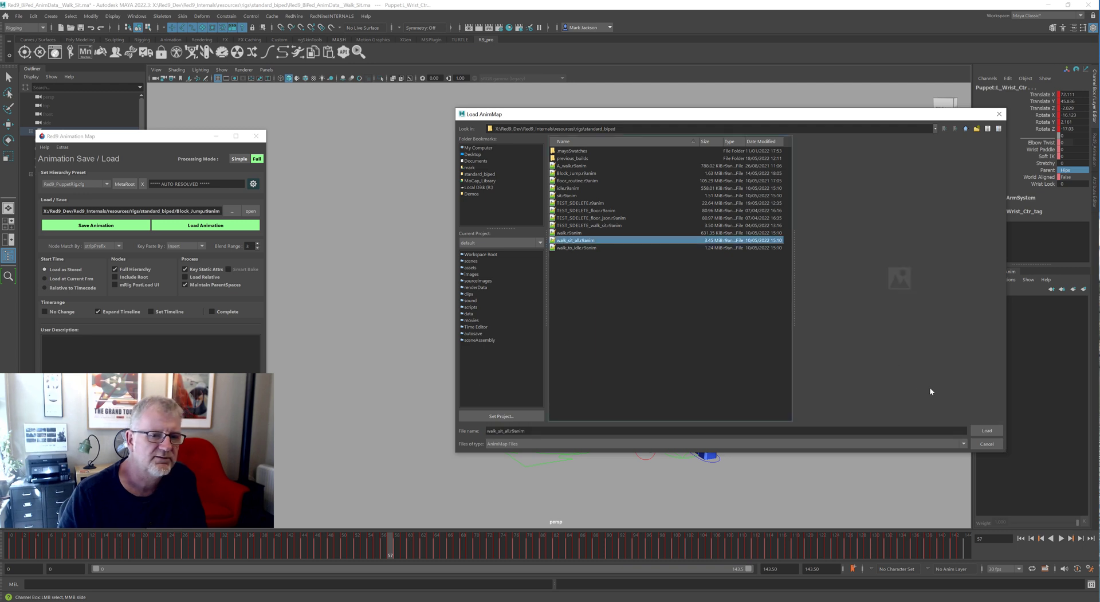
click(986, 431)
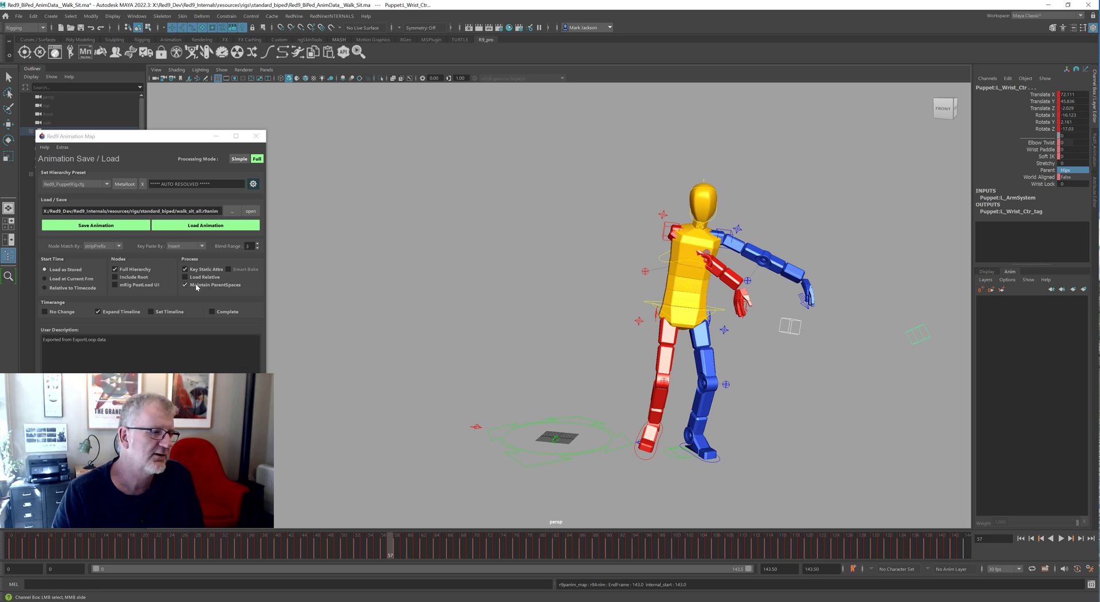
click(218, 227)
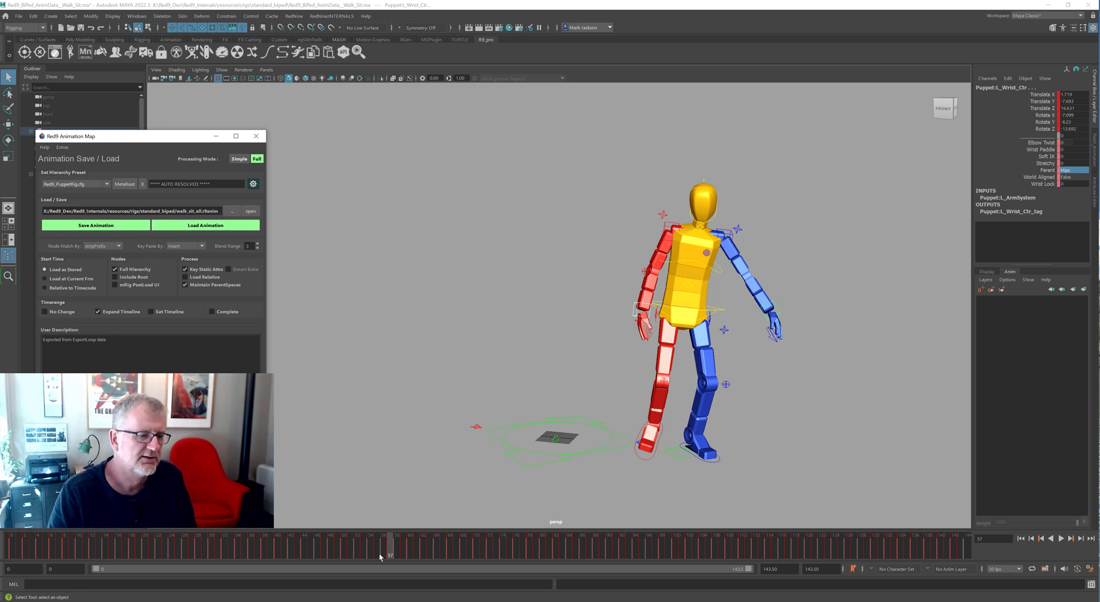
- Check frames 47 and 64, then select the right wrist control
drag(380, 552, 324, 553)
click(436, 541)
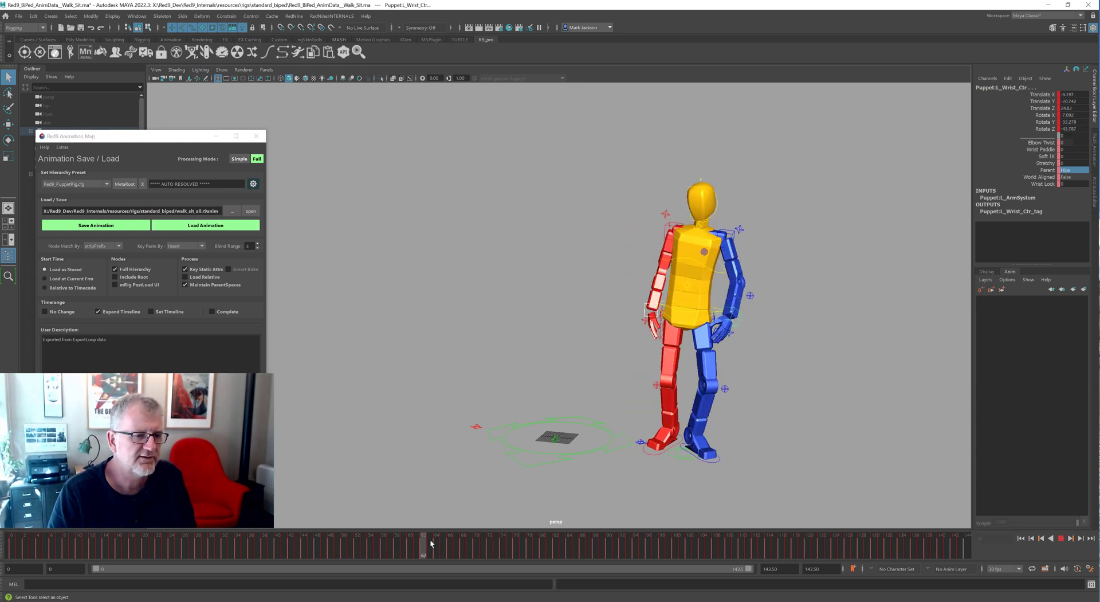
click(620, 301)
click(648, 312)
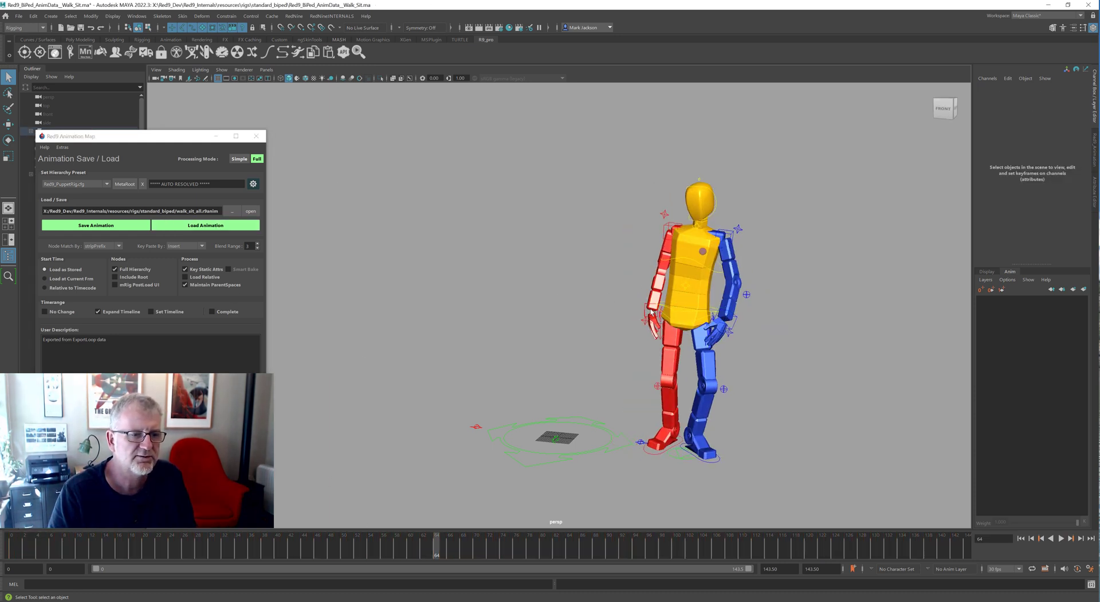